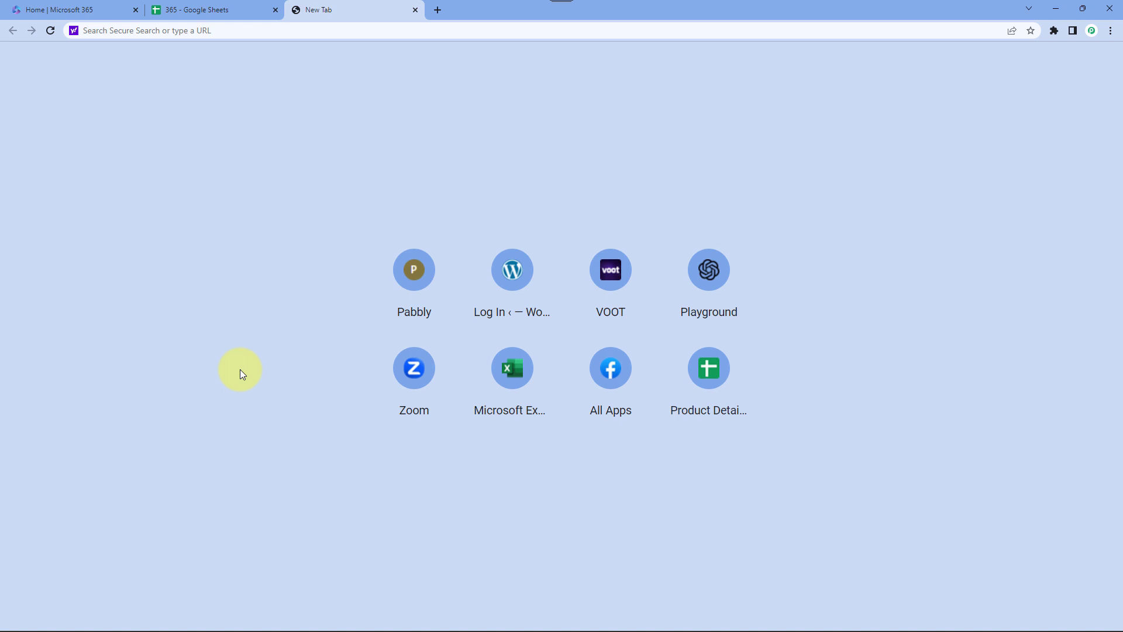
# Load the pabbly.com website in the browser
pyautogui.click(179, 36)
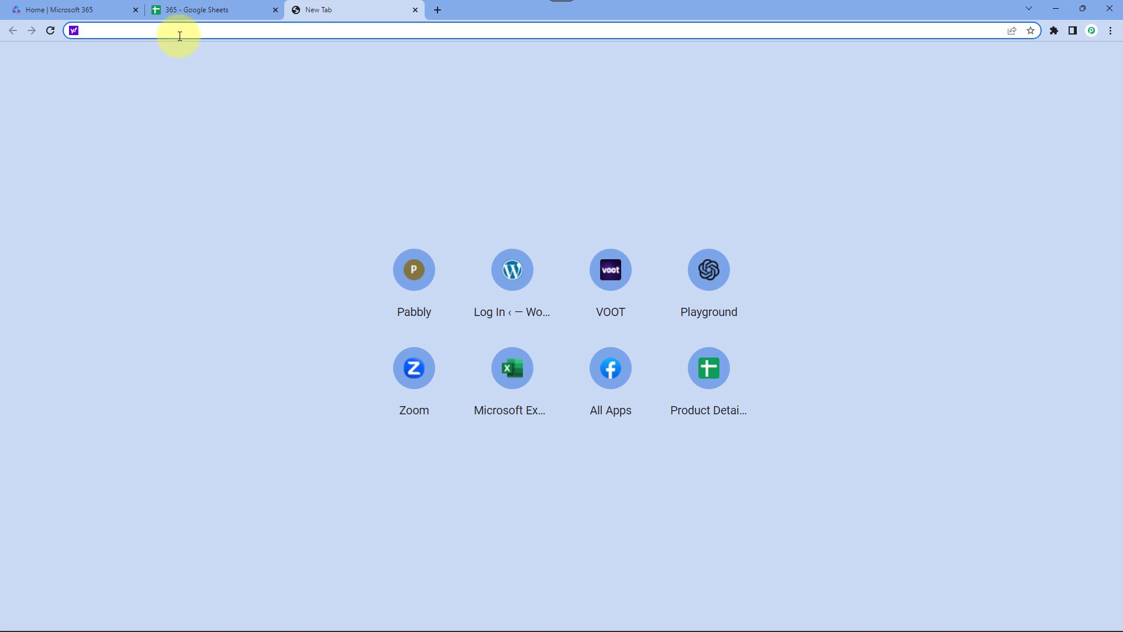
pyautogui.write('pabb')
pyautogui.press('Return')
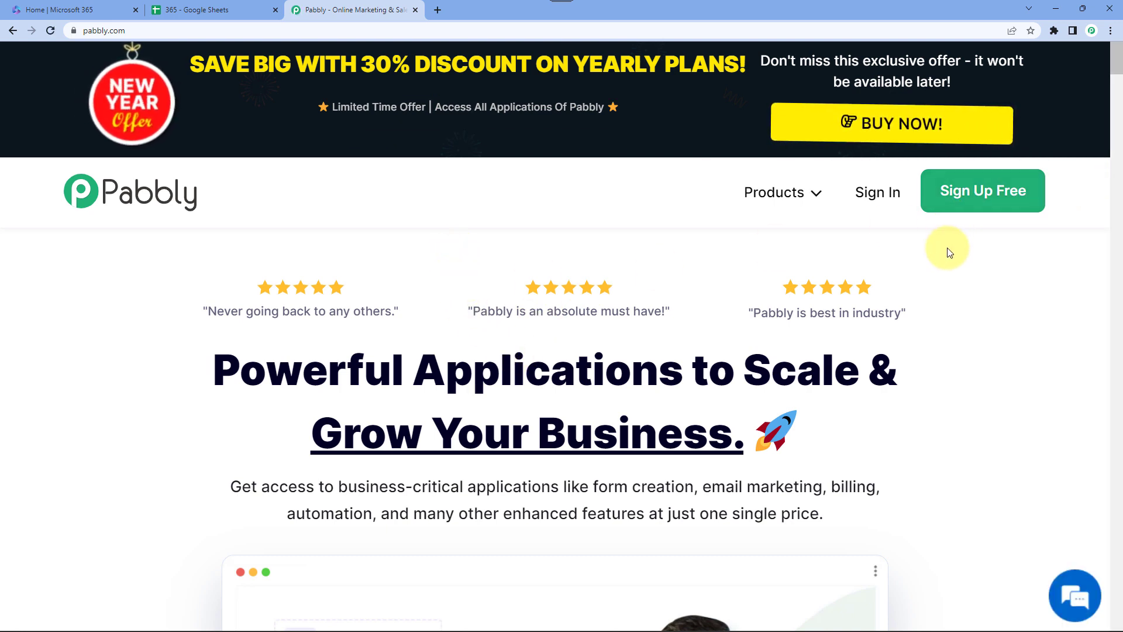
# Sign in and open the Pabbly Connect dashboard, showing 3000 tasks allotted
pyautogui.click(877, 193)
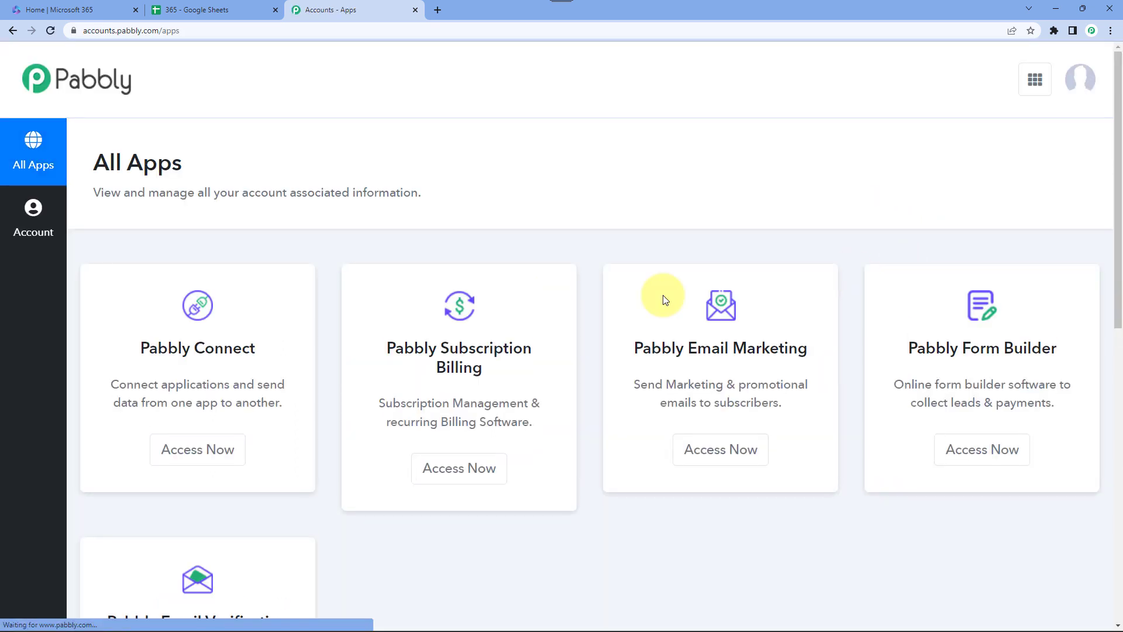
pyautogui.moveTo(164, 346); pyautogui.dragTo(246, 346)
pyautogui.click(232, 394)
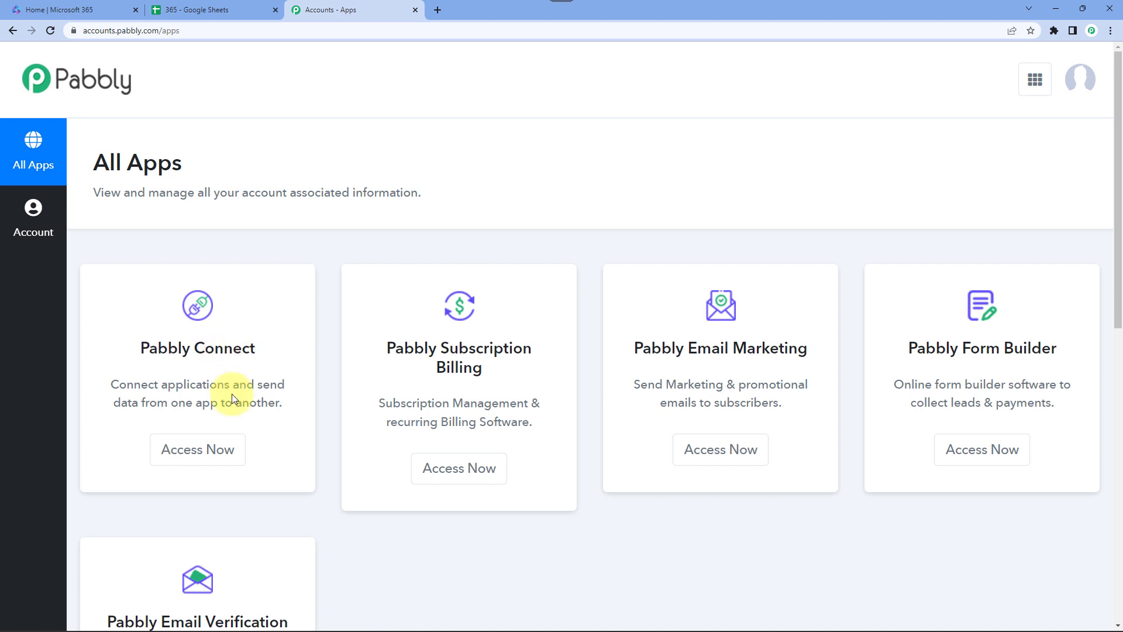
pyautogui.click(229, 460)
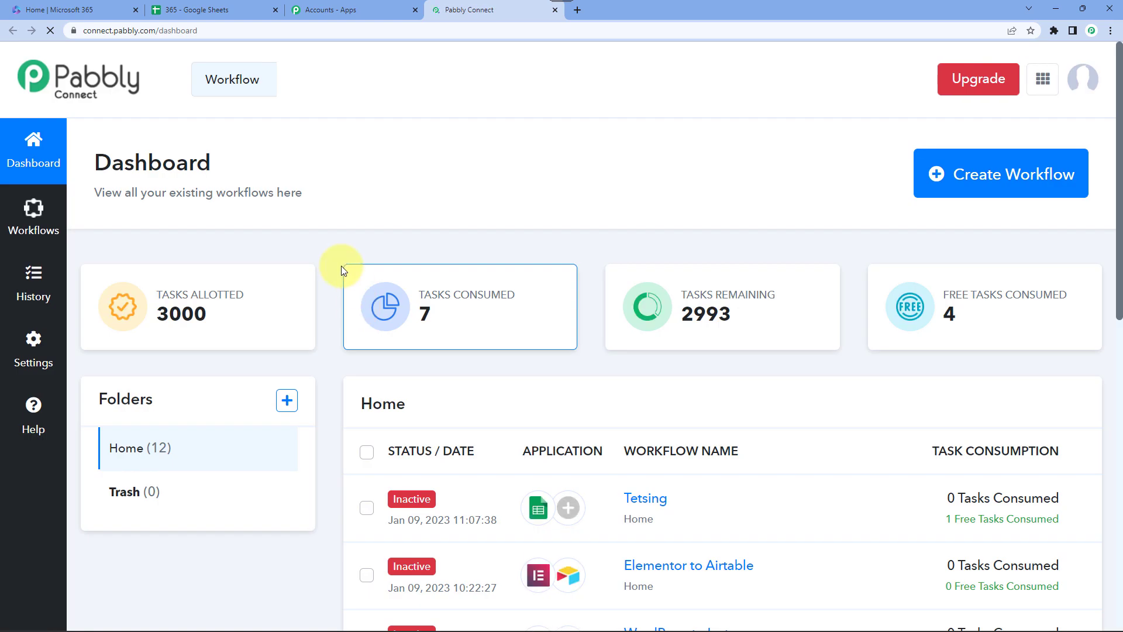
# Create a workflow named 'Google Sheets to Microsoft 365', fixing its capitalization via Rename
pyautogui.click(1015, 175)
pyautogui.write('Google SHeets to microsoft 365')
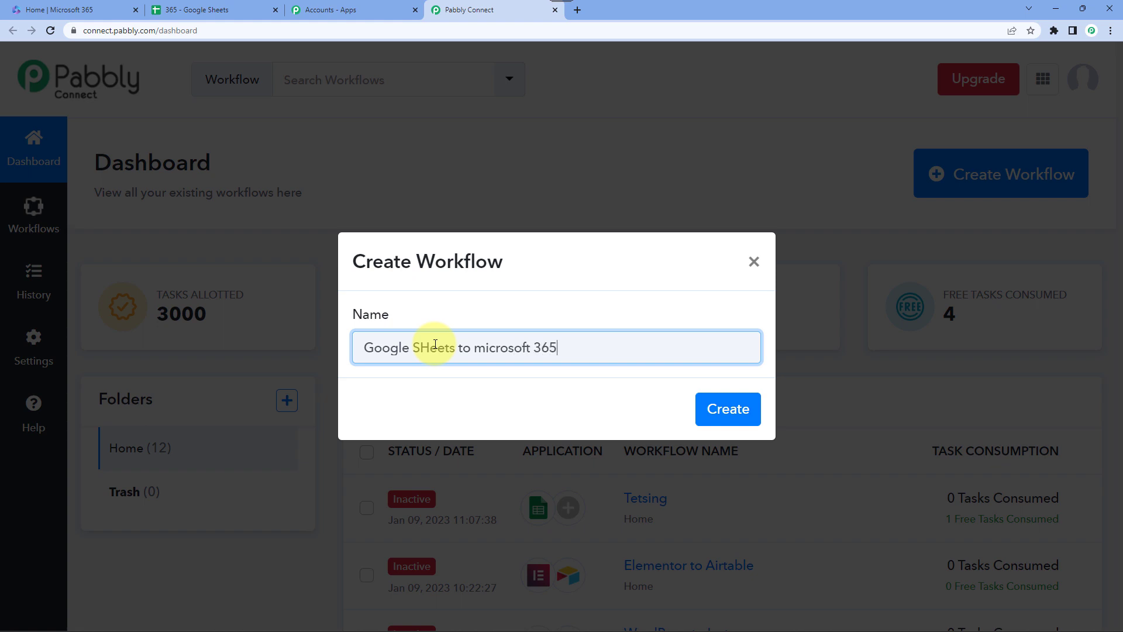
pyautogui.press('Return')
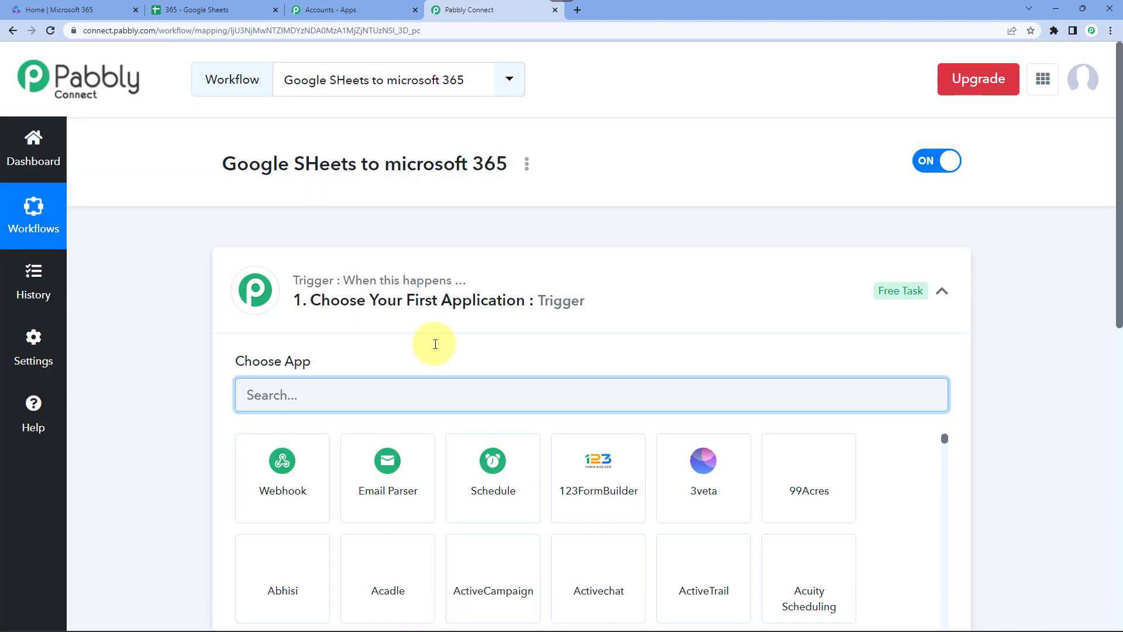
pyautogui.click(526, 163)
pyautogui.click(475, 209)
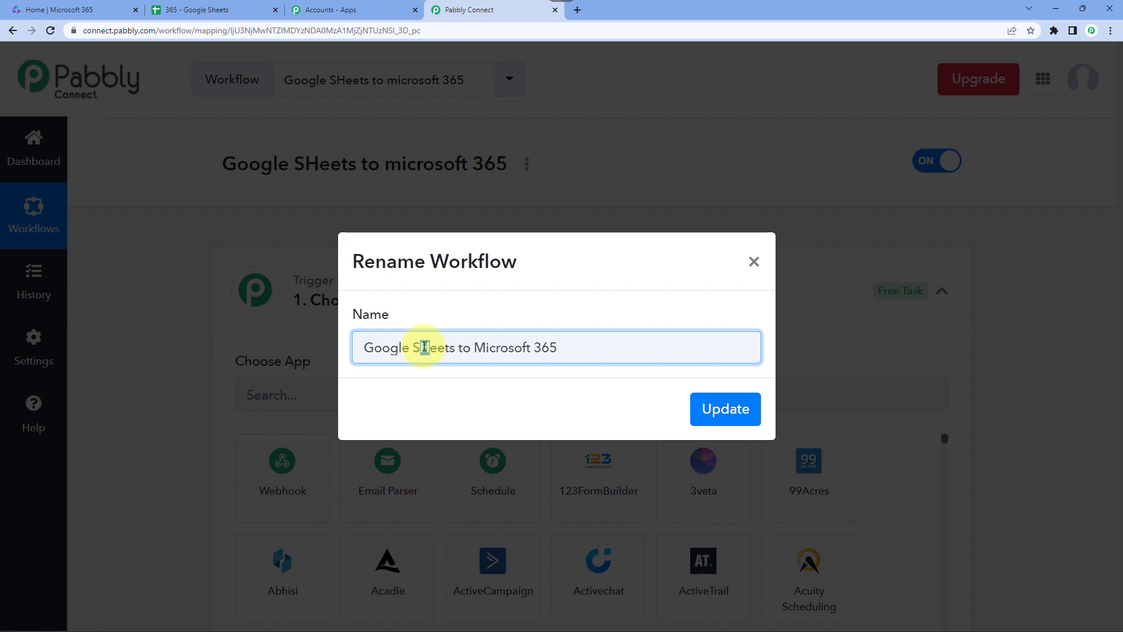
pyautogui.write('h')
pyautogui.click(725, 412)
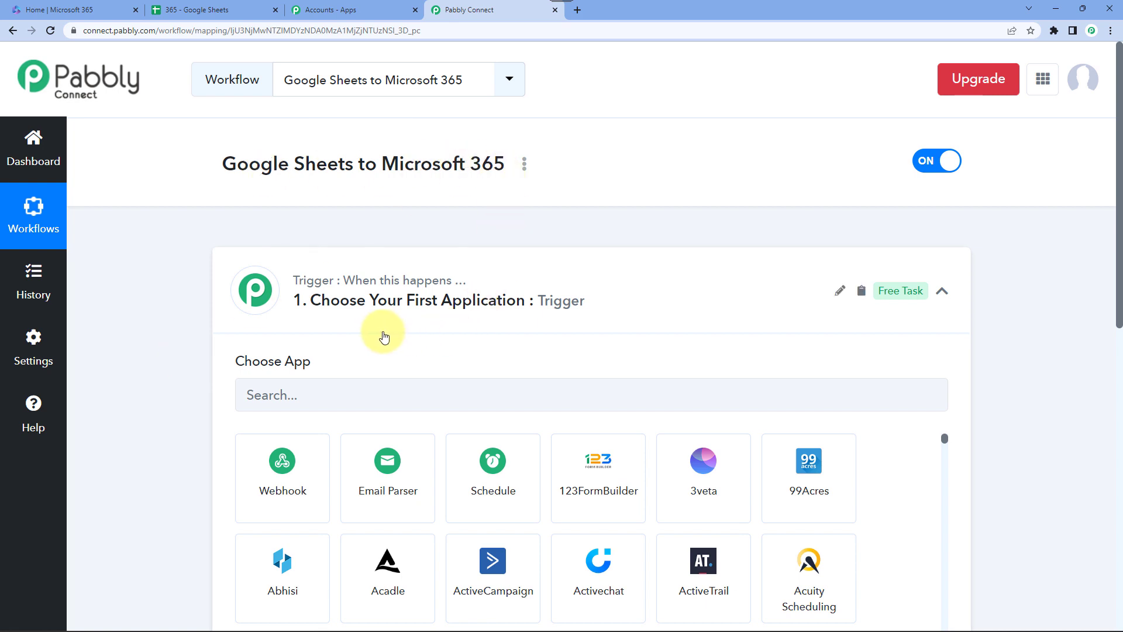
pyautogui.moveTo(439, 290)
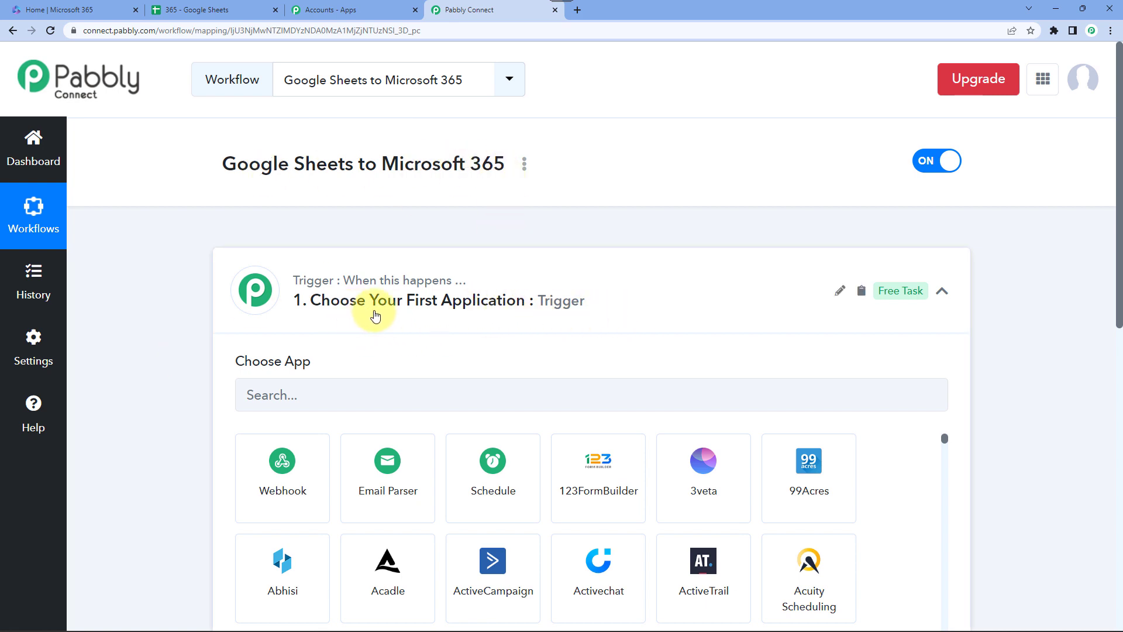
pyautogui.click(420, 310)
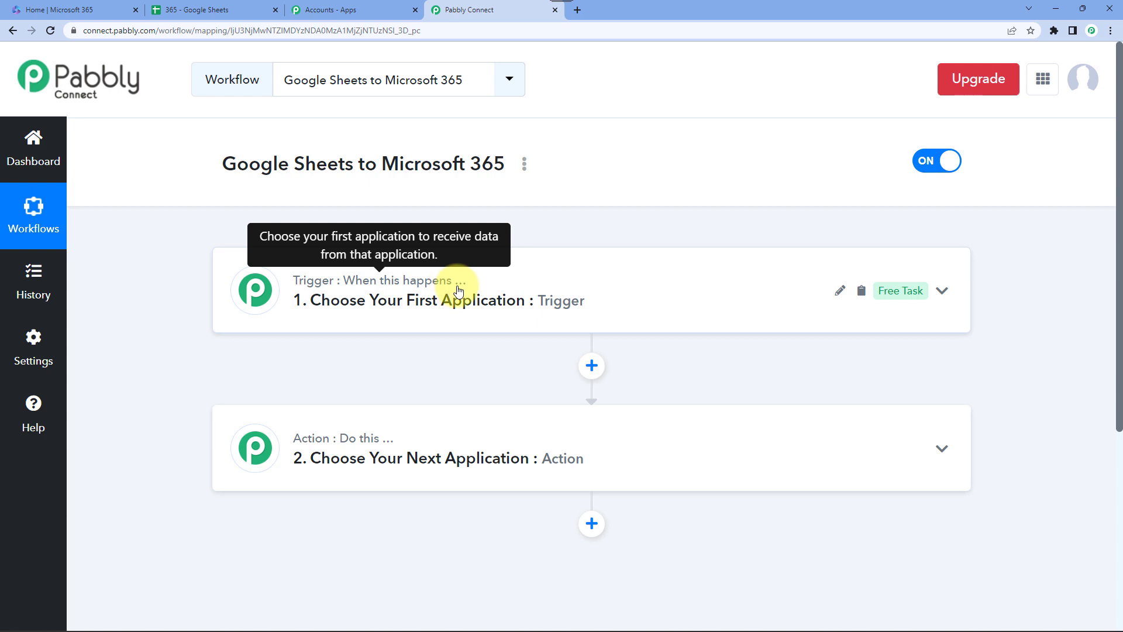
pyautogui.moveTo(430, 458)
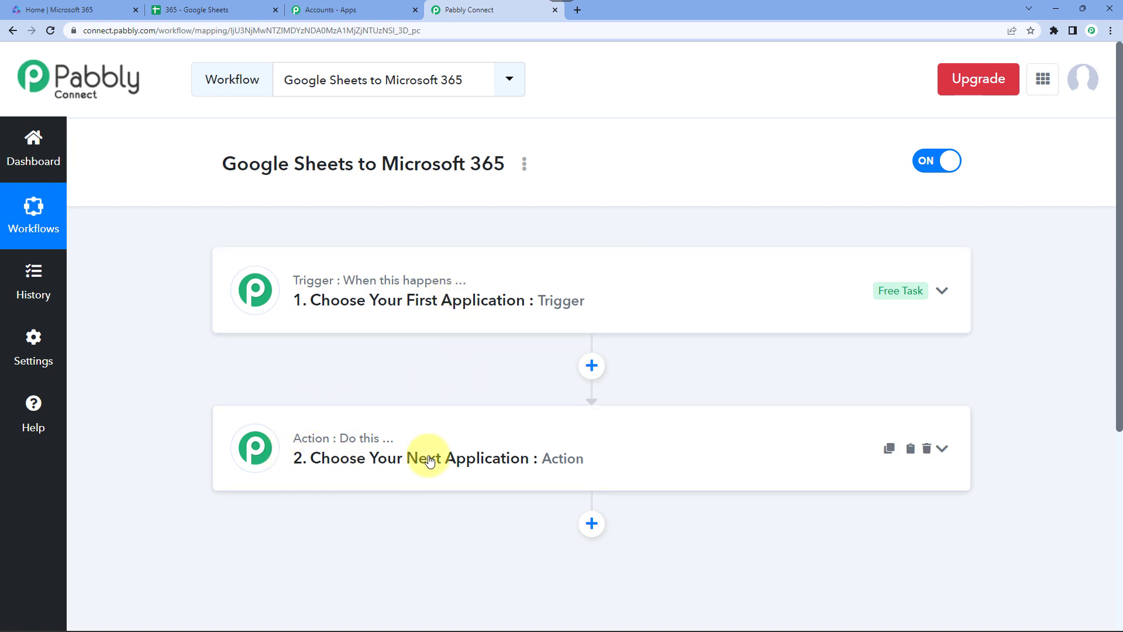
pyautogui.click(212, 9)
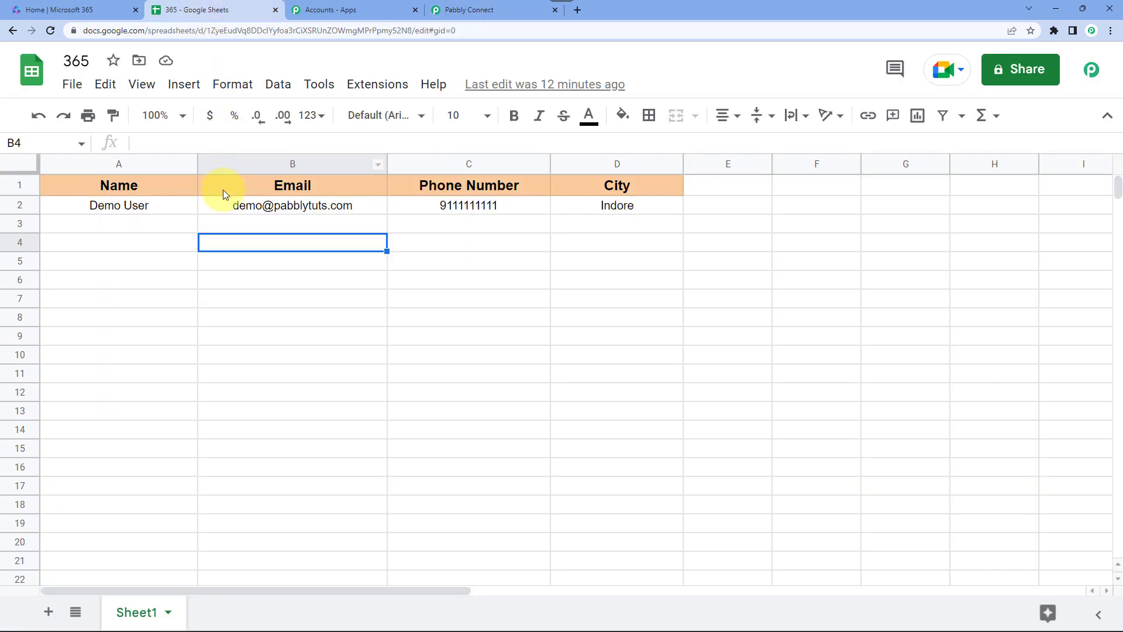
pyautogui.click(133, 227)
pyautogui.click(343, 226)
pyautogui.click(468, 227)
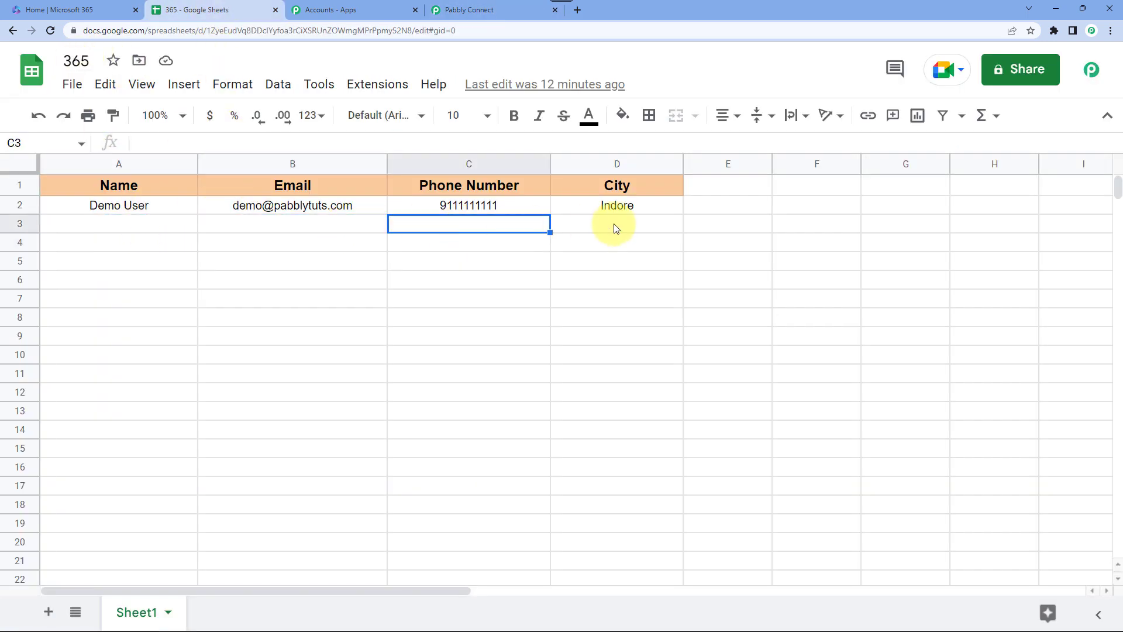
pyautogui.click(616, 229)
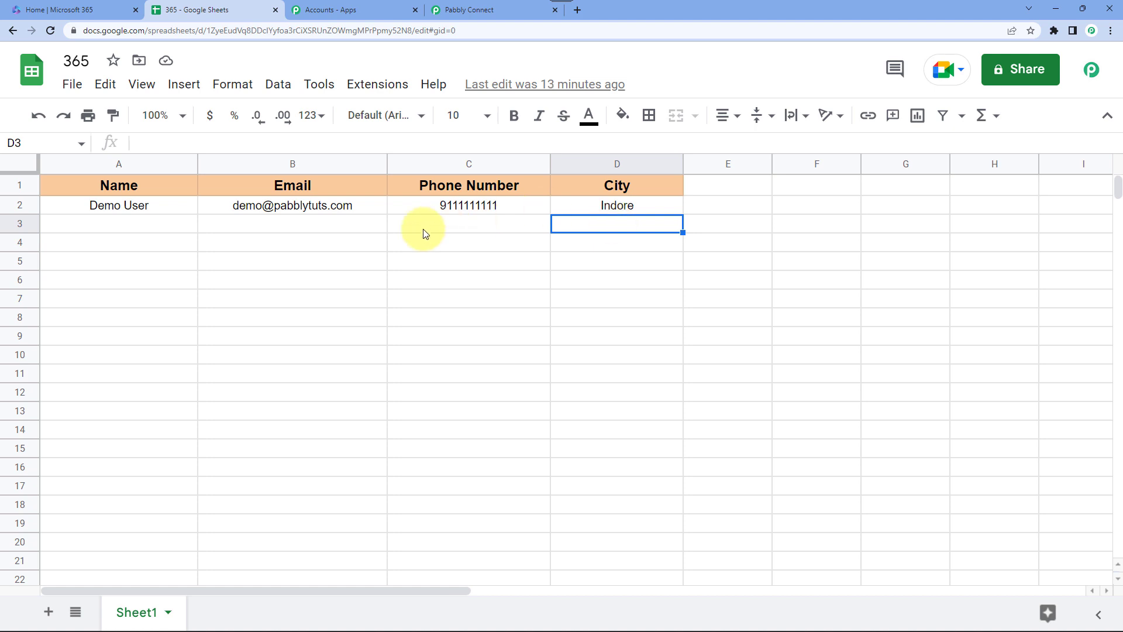
pyautogui.click(124, 204)
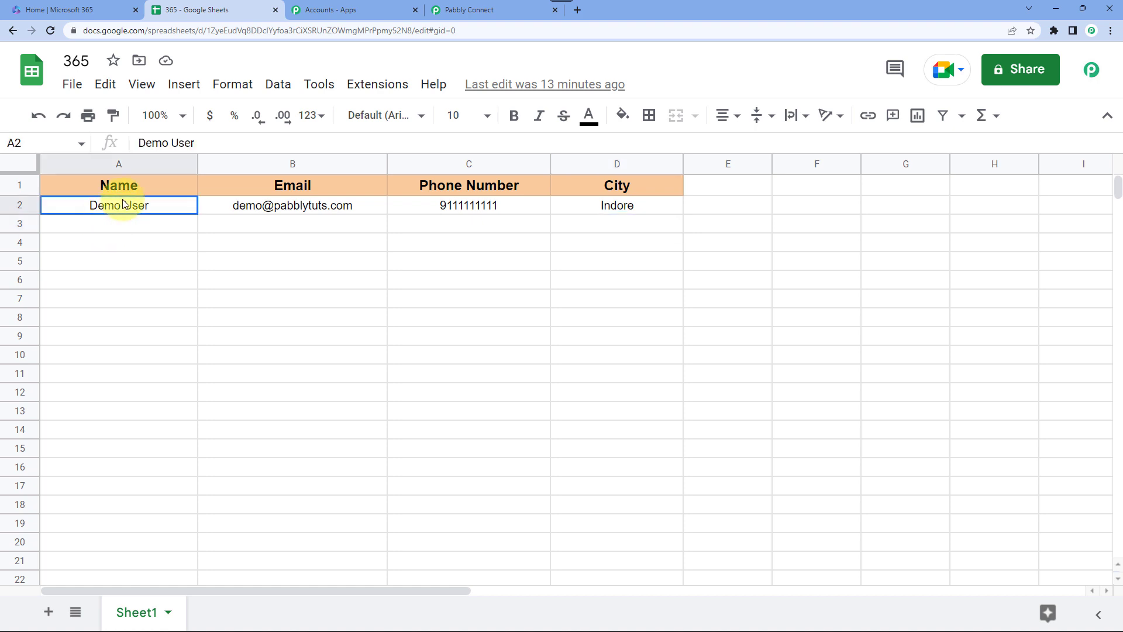
pyautogui.click(324, 209)
pyautogui.click(494, 205)
pyautogui.click(620, 218)
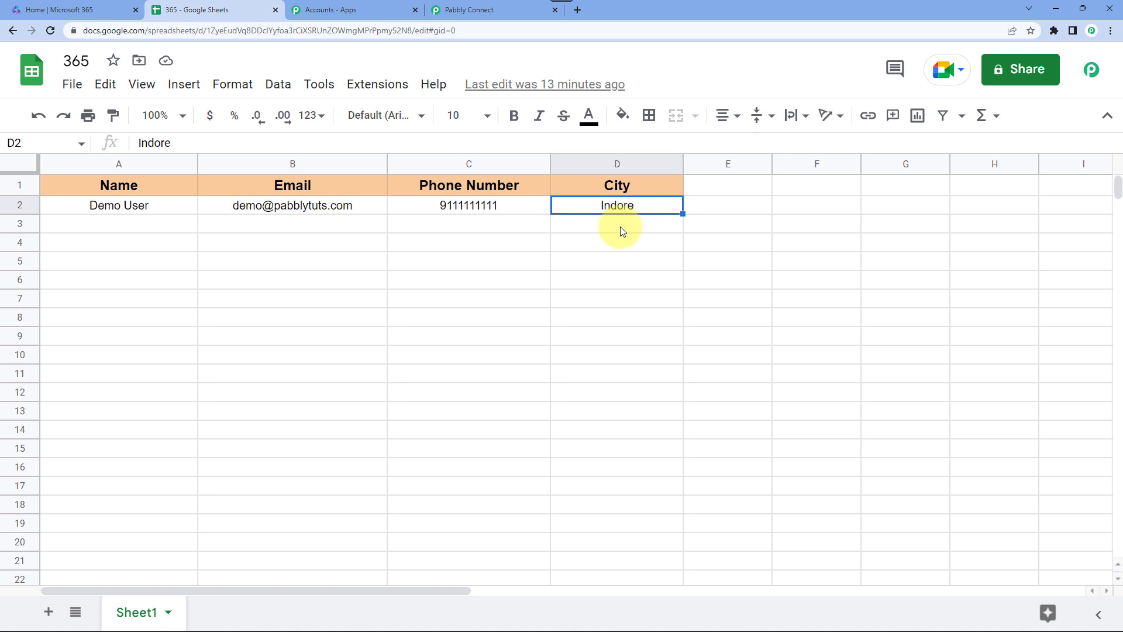
pyautogui.click(490, 9)
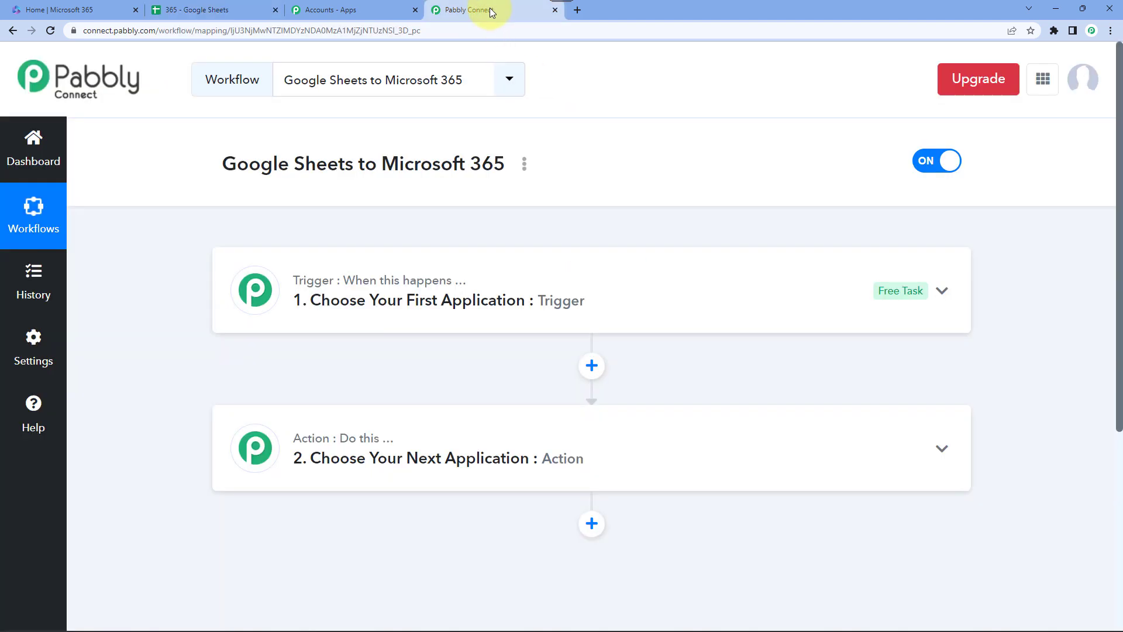
# Set the trigger to Google Sheets' New or Updated Spreadsheet Row event
pyautogui.click(387, 297)
pyautogui.write('Go')
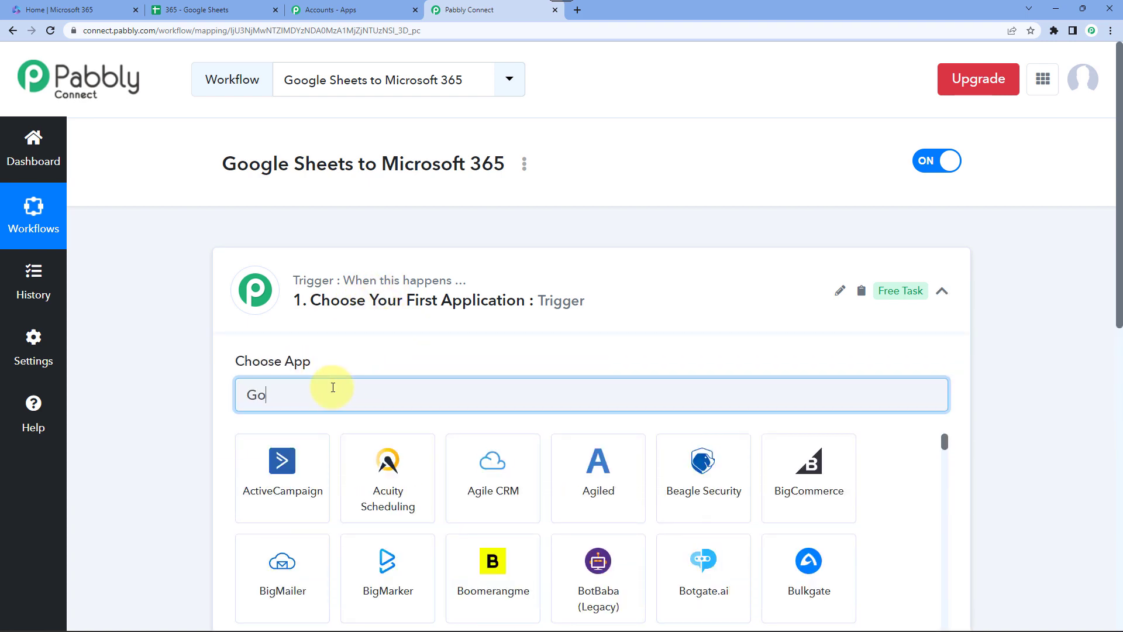
pyautogui.write('olg')
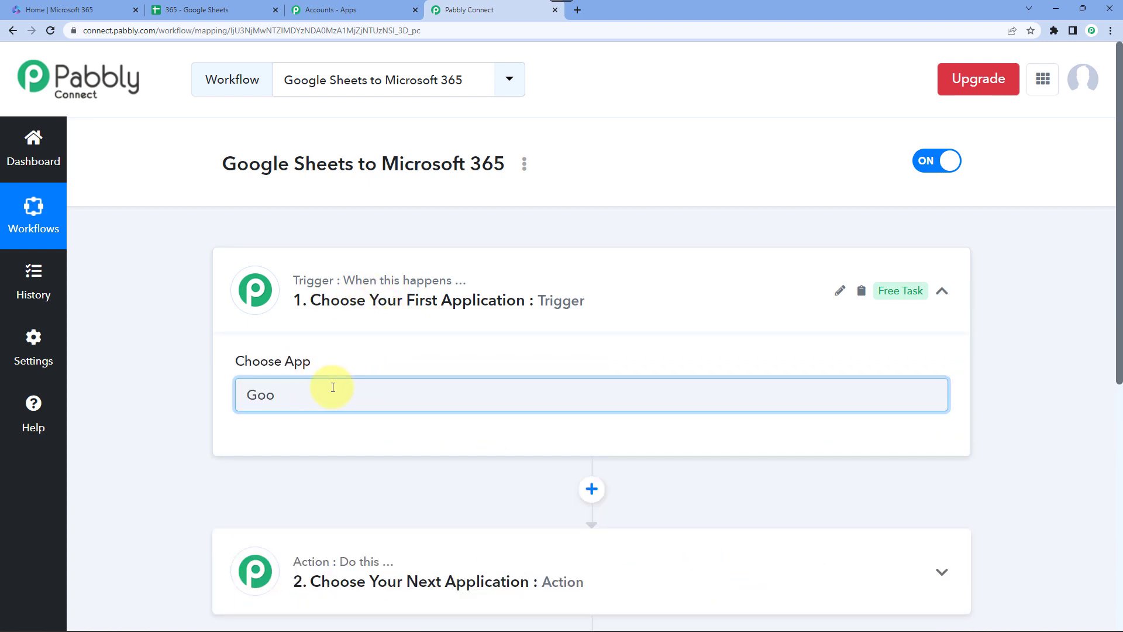
pyautogui.write(' S')
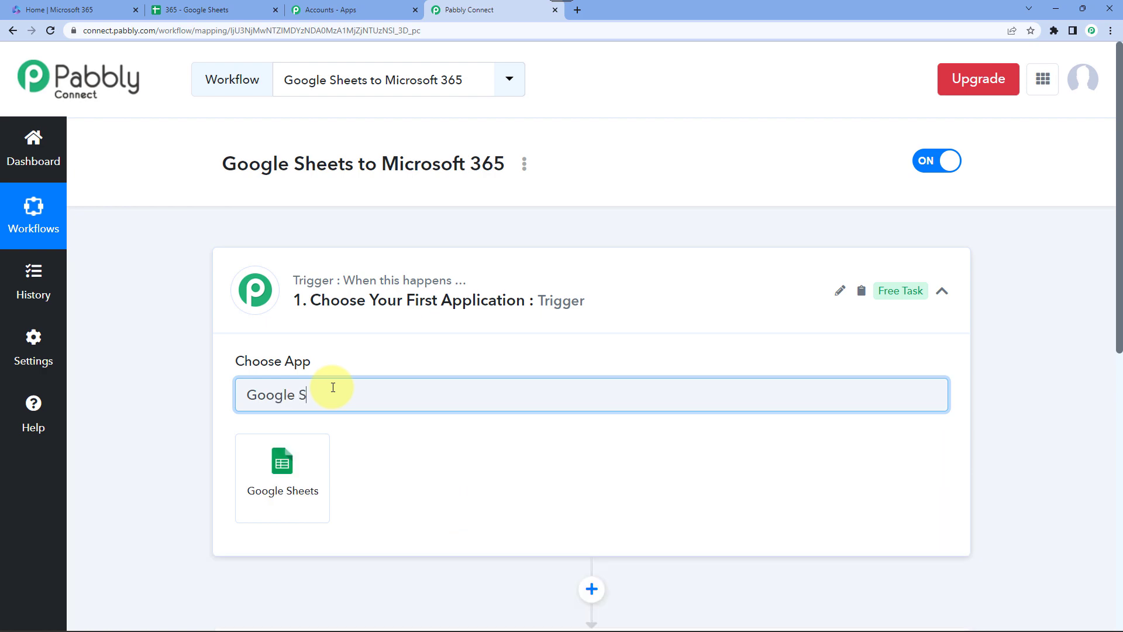
pyautogui.click(300, 507)
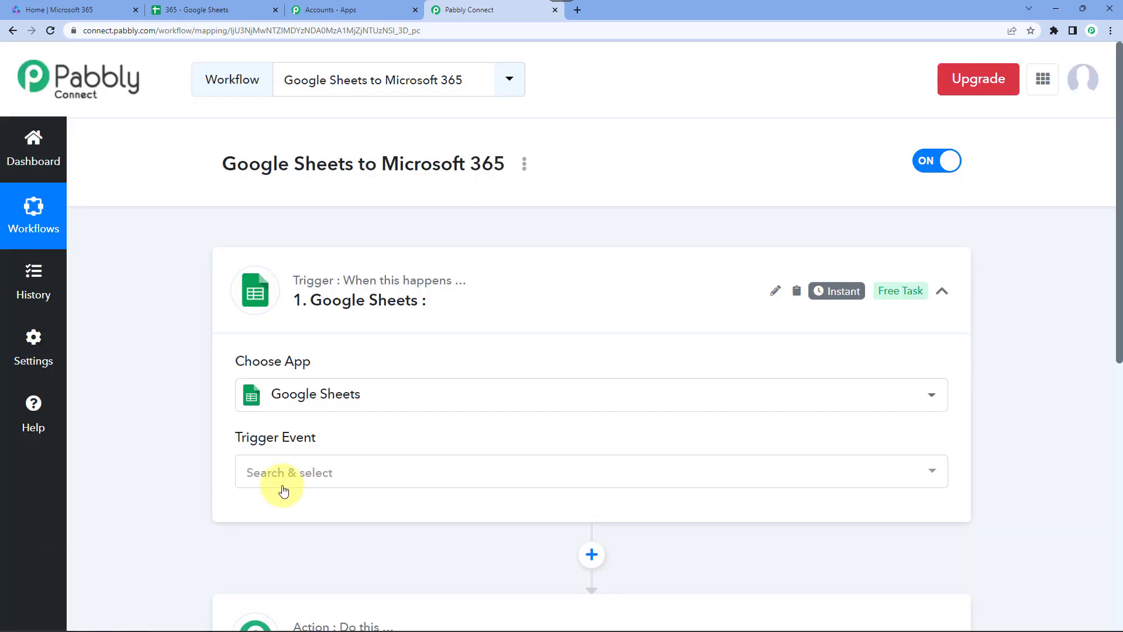
pyautogui.click(283, 471)
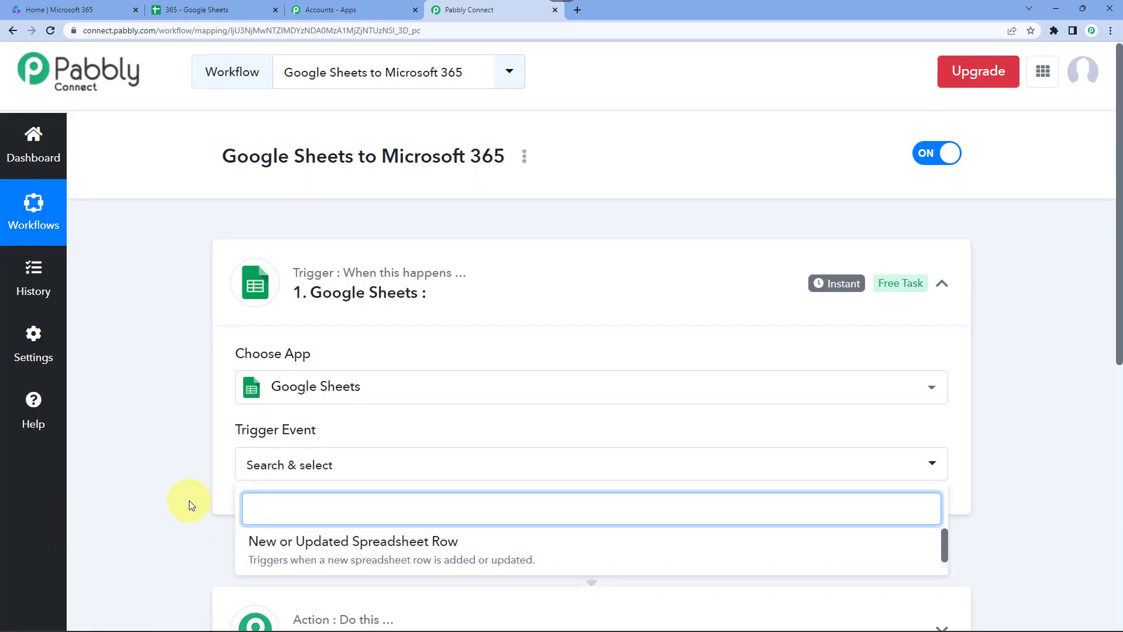
pyautogui.scroll(-2, 252, 467)
pyautogui.click(319, 444)
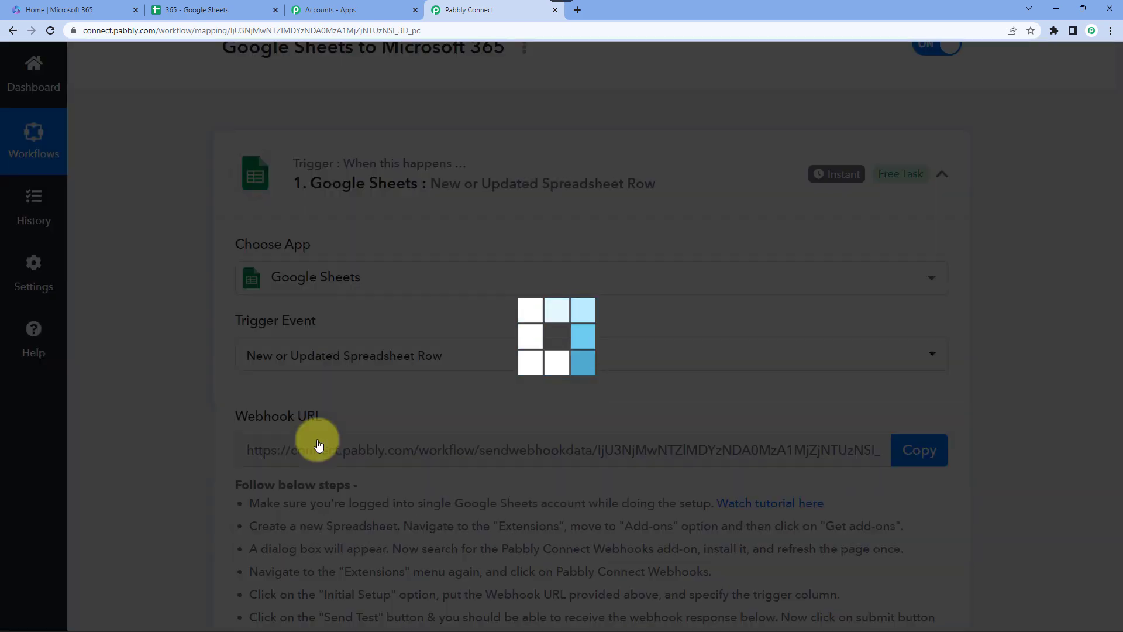
# Copy the trigger's webhook URL and return to the 365 spreadsheet
pyautogui.scroll(-2, 183, 343)
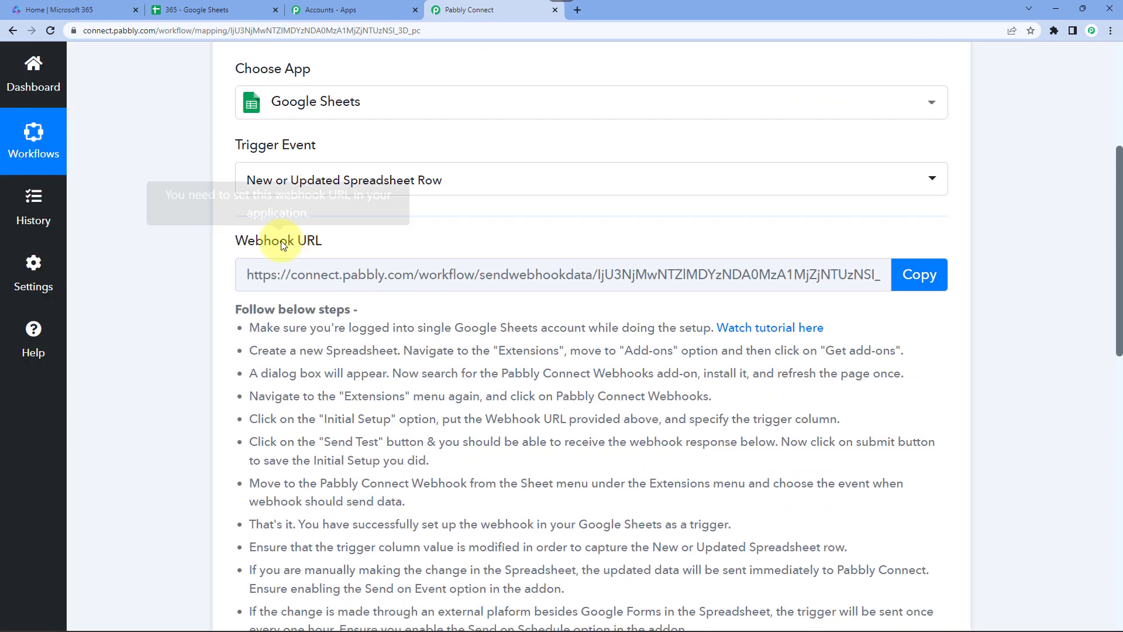
pyautogui.click(919, 275)
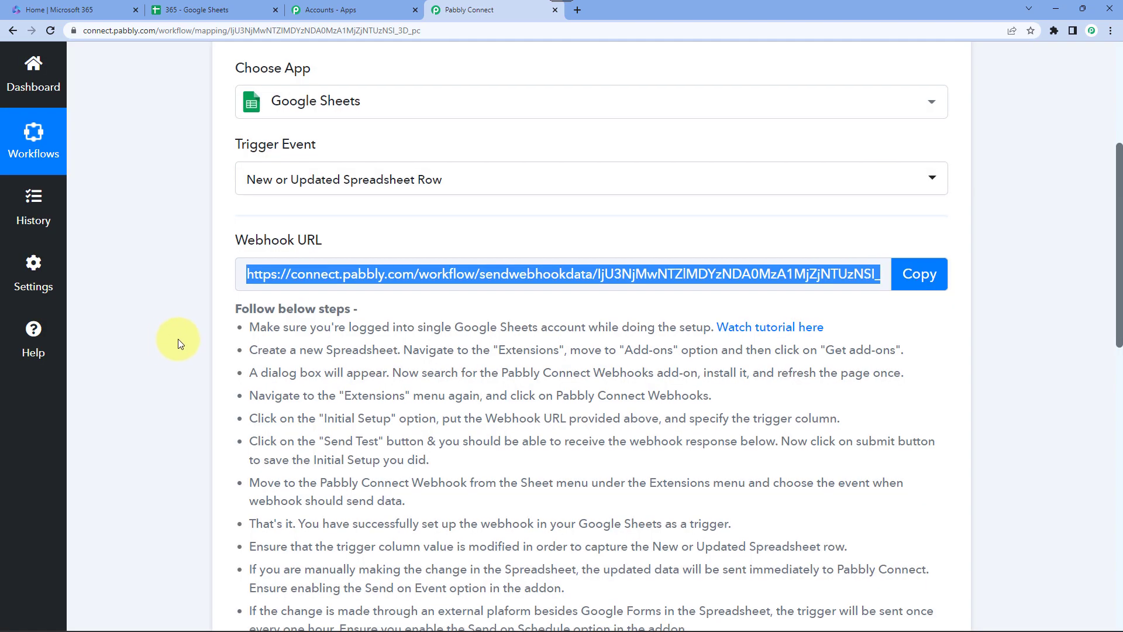
pyautogui.scroll(-3, 178, 339)
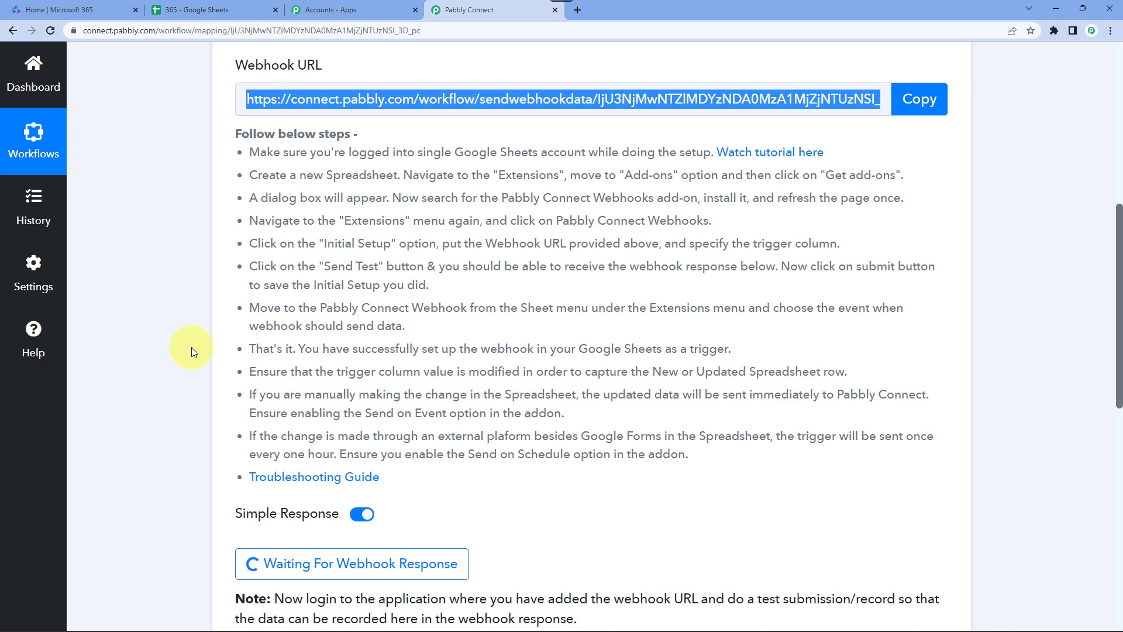
pyautogui.click(211, 10)
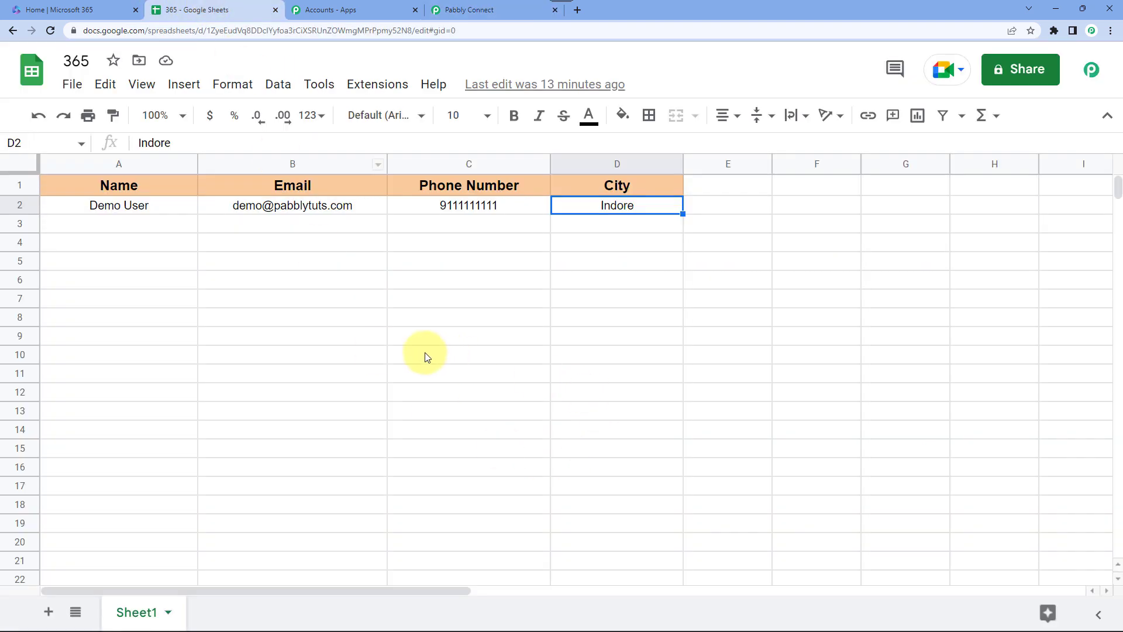
pyautogui.click(382, 86)
pyautogui.moveTo(398, 116)
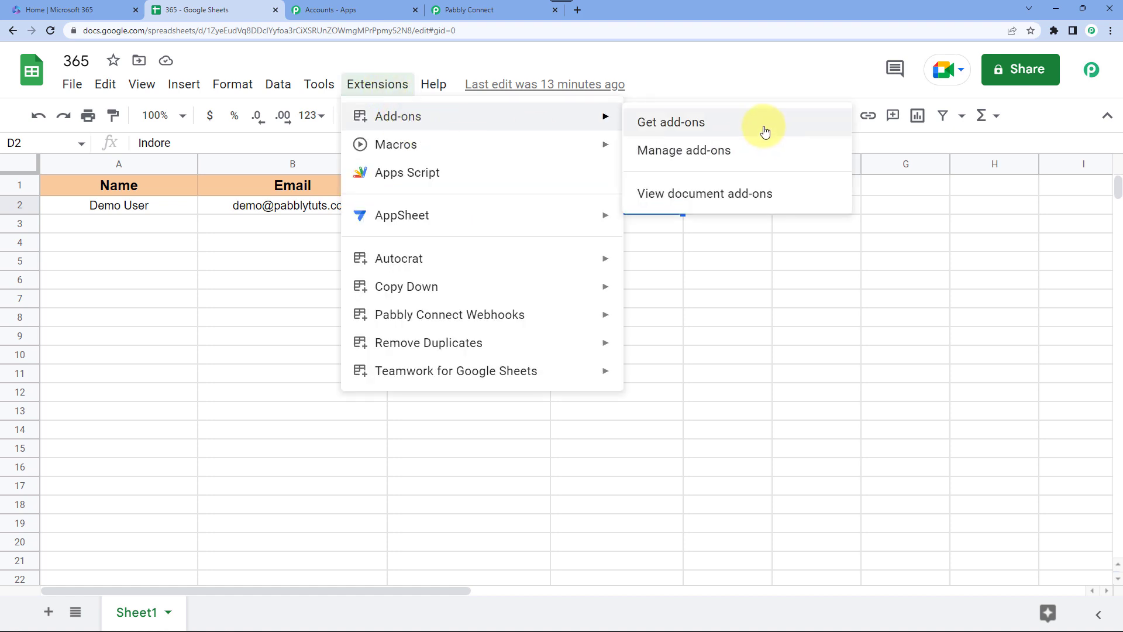
pyautogui.click(763, 124)
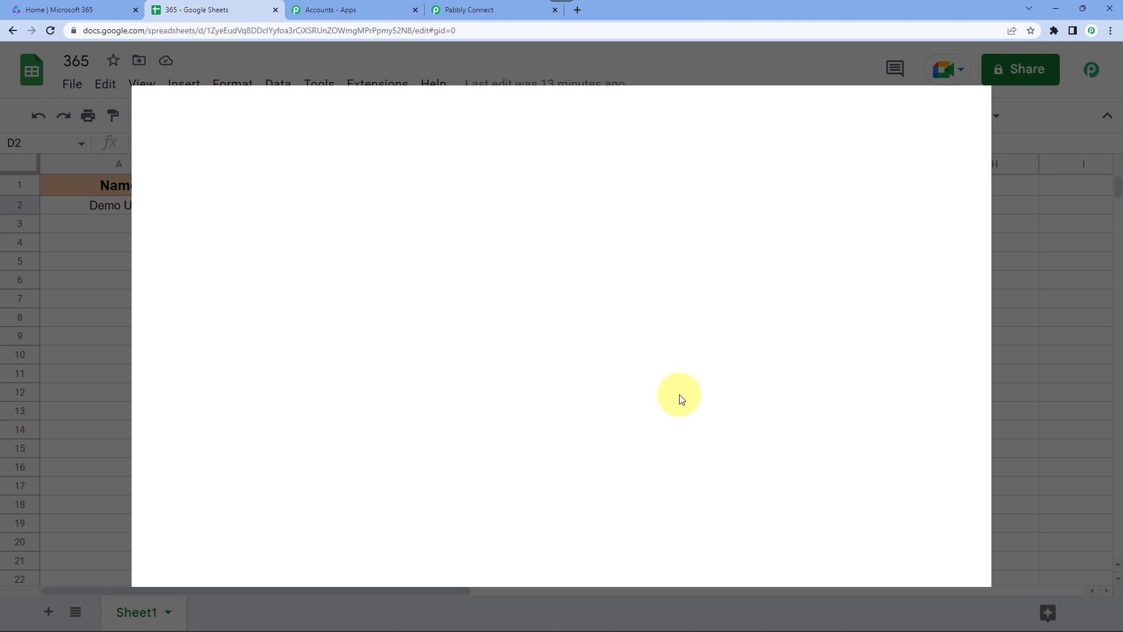
pyautogui.click(674, 116)
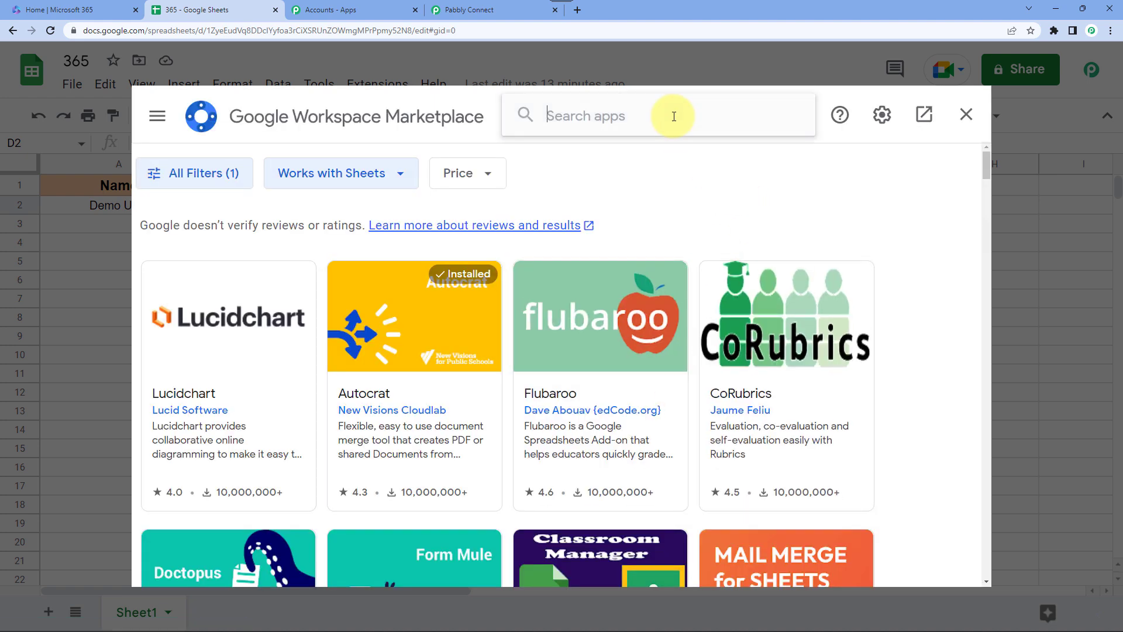
pyautogui.write('pabbl')
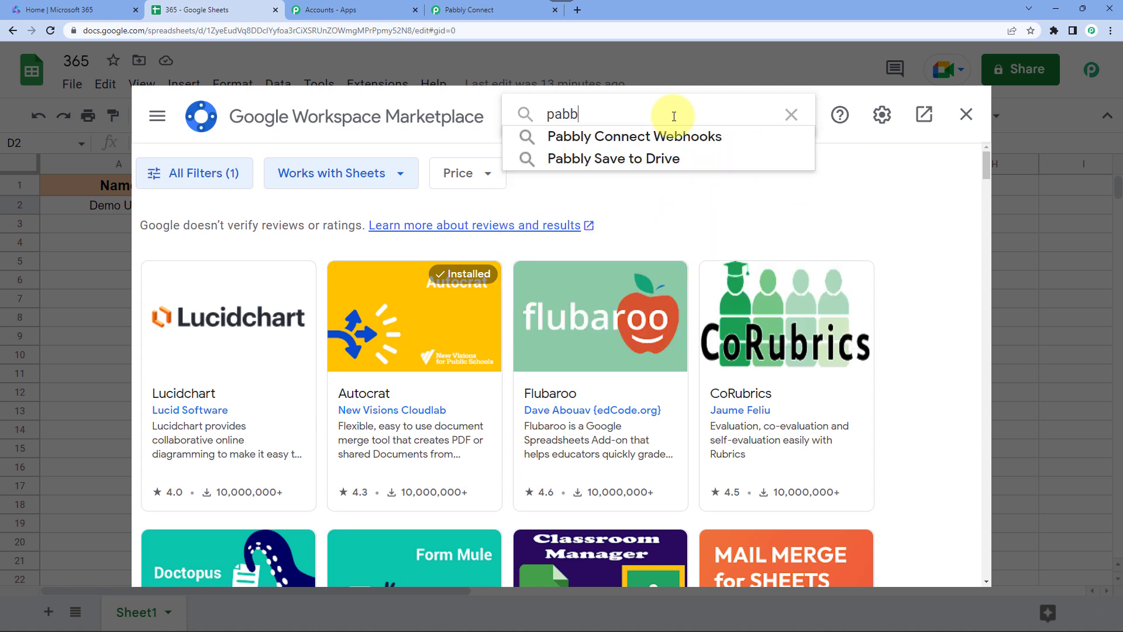
pyautogui.click(670, 138)
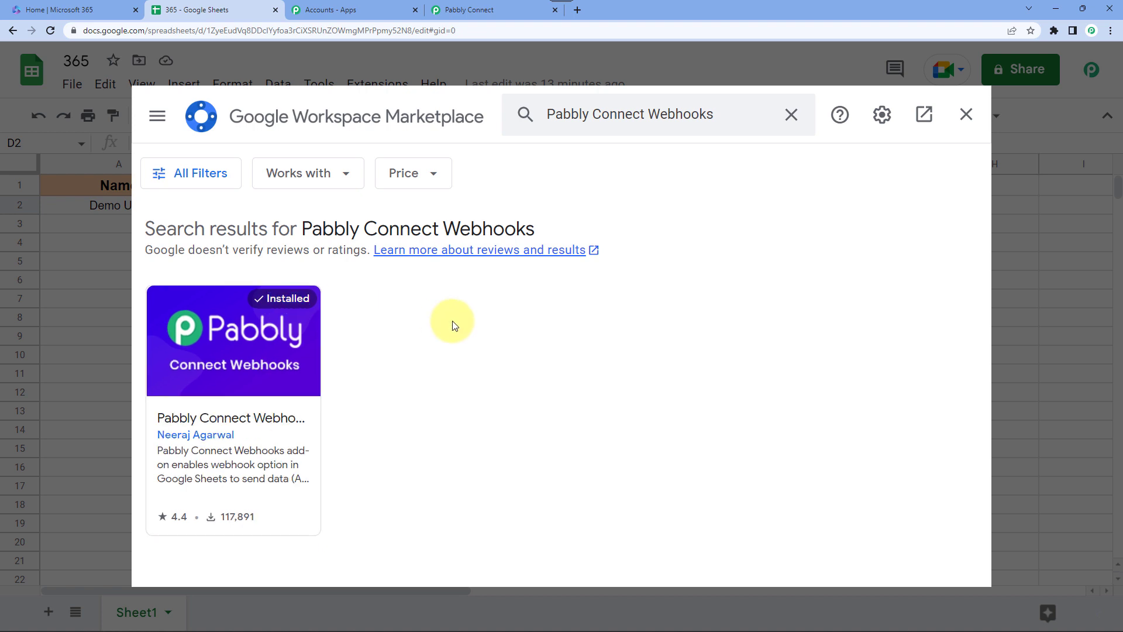
pyautogui.click(968, 117)
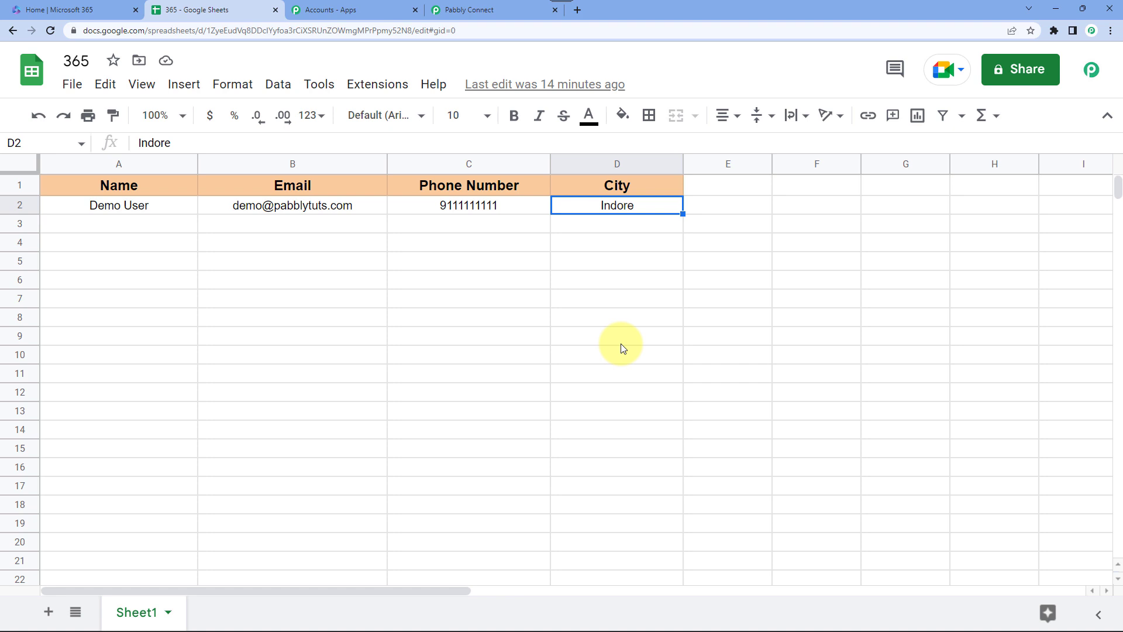
# Reload the sheet and start the Pabbly Connect Webhooks Initial Setup
pyautogui.click(57, 30)
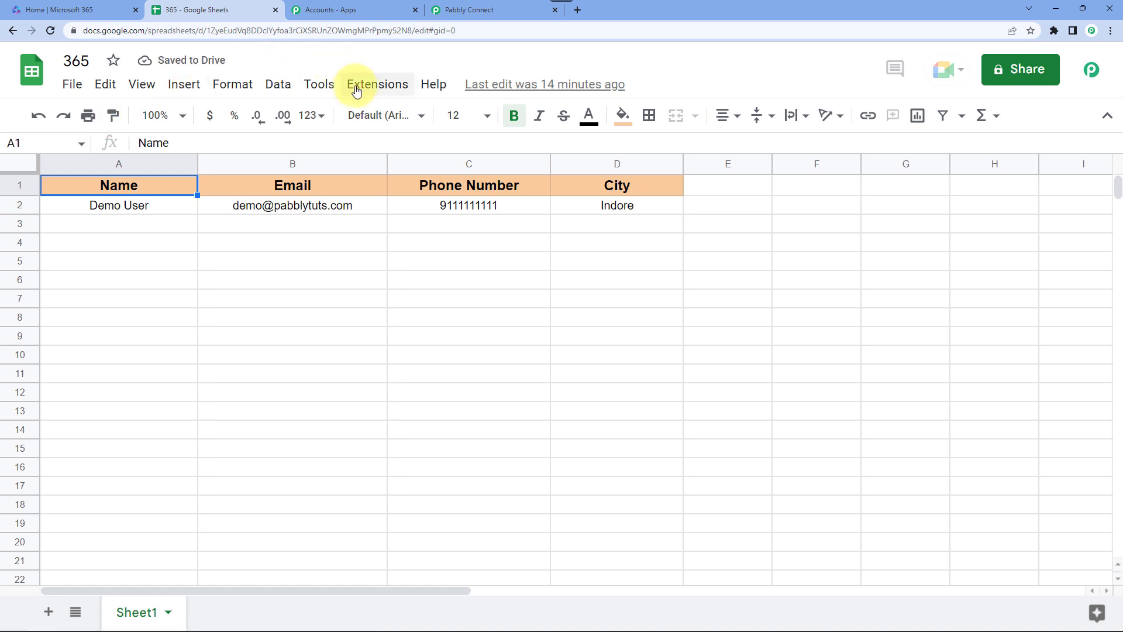
pyautogui.click(360, 91)
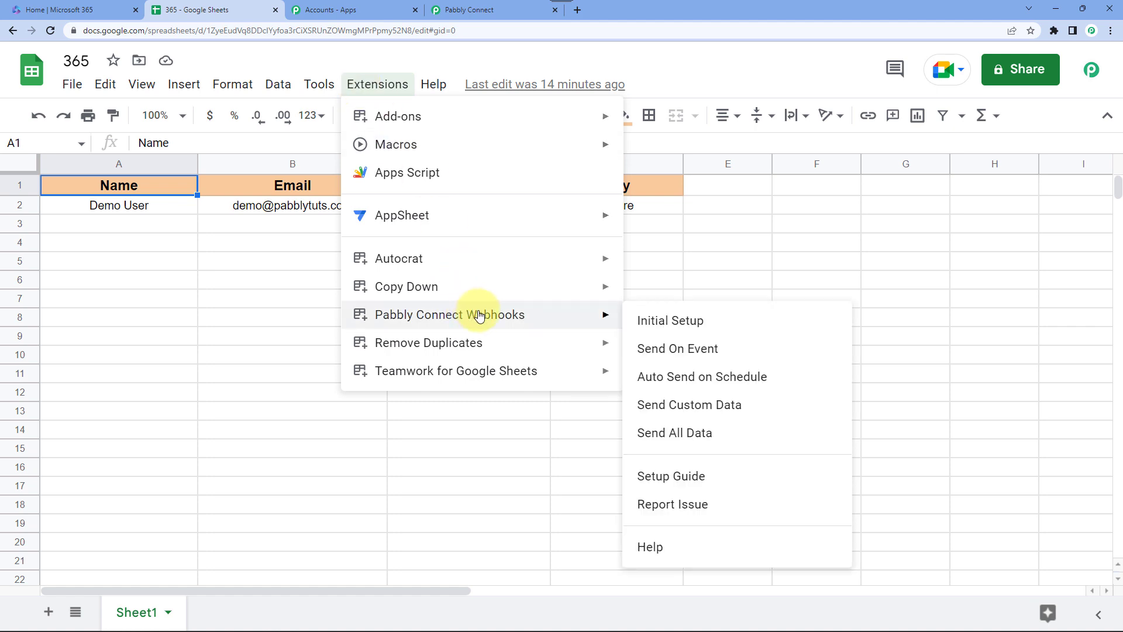
pyautogui.click(700, 329)
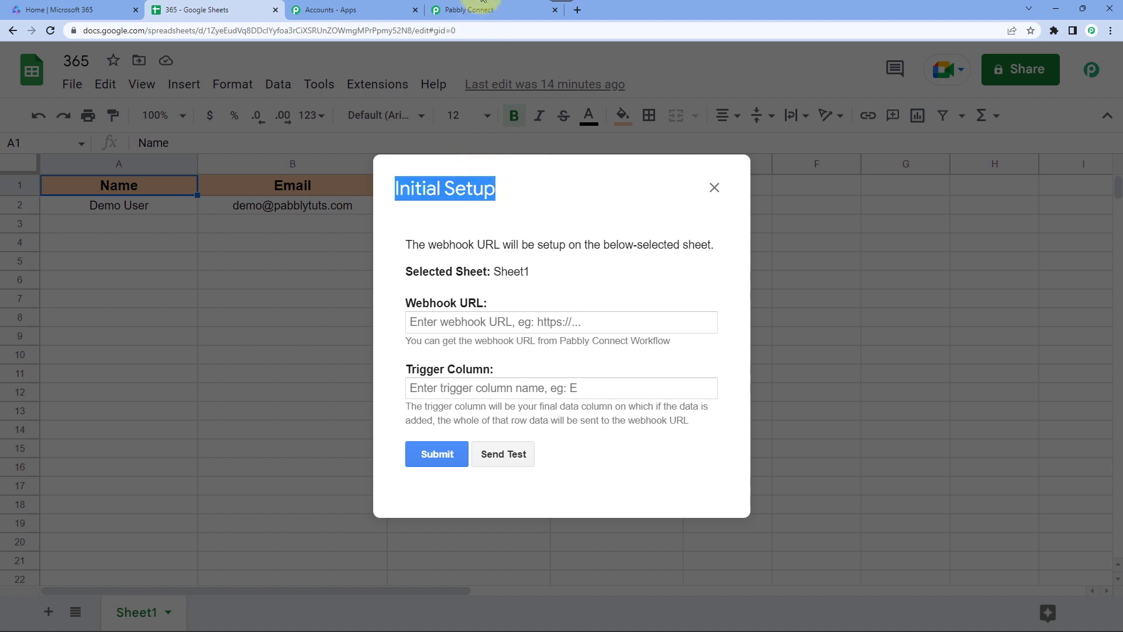
# Paste the workflow's copied webhook URL into the setup's Webhook URL field
pyautogui.click(468, 10)
pyautogui.click(920, 99)
pyautogui.click(202, 10)
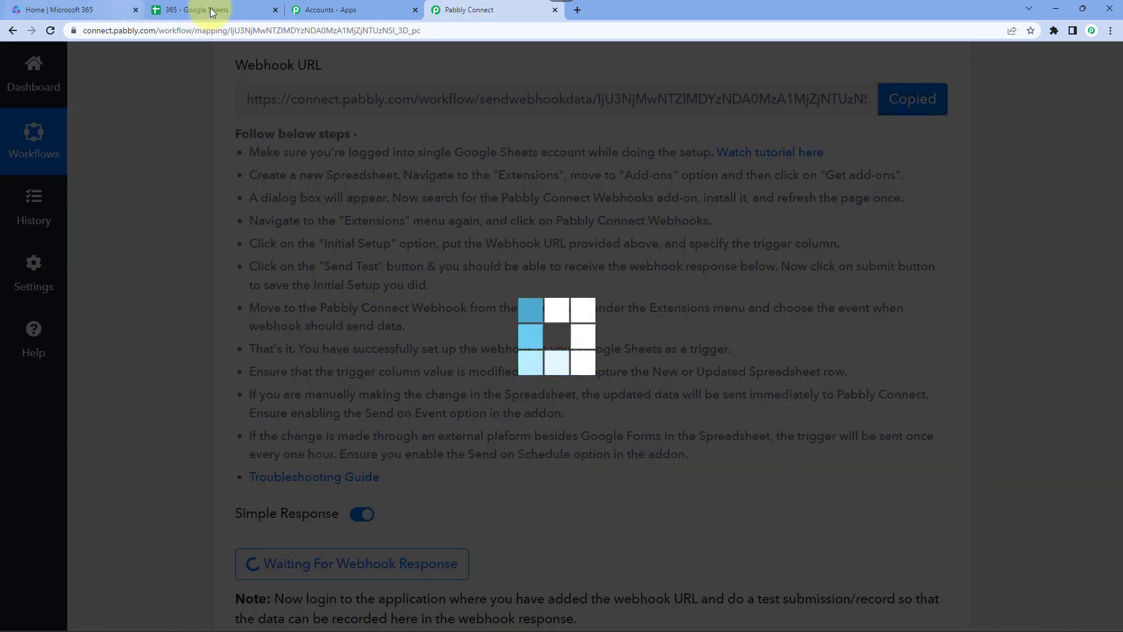
pyautogui.click(444, 321)
pyautogui.hotkey('ctrl', 'v')
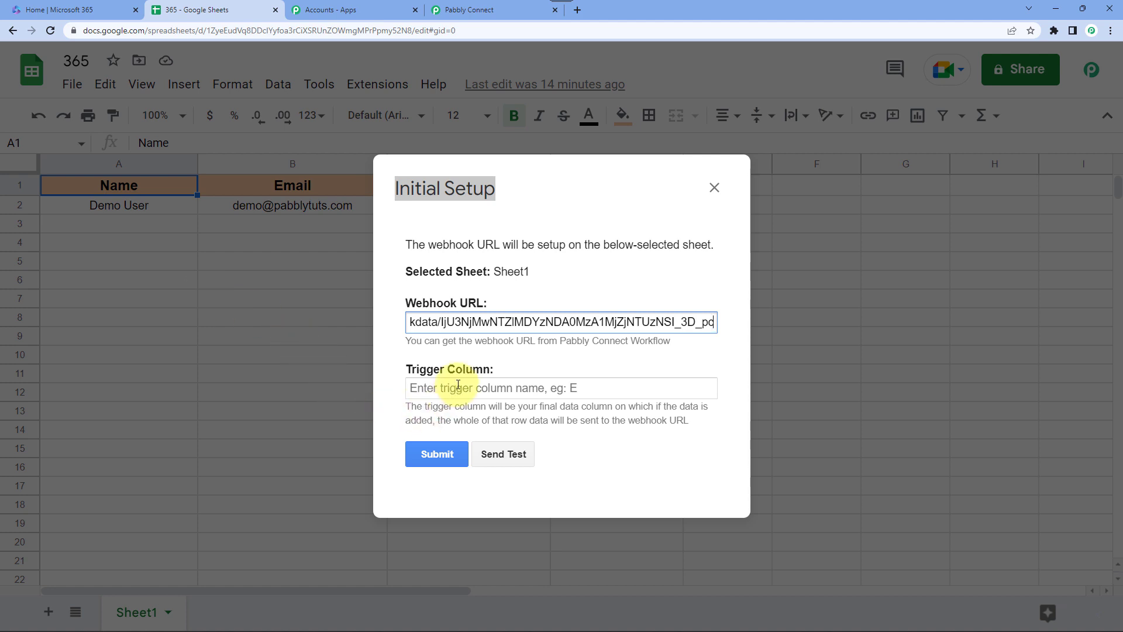
# Enter D as the Trigger Column and send a test row to Pabbly Connect
pyautogui.click(458, 388)
pyautogui.write('D')
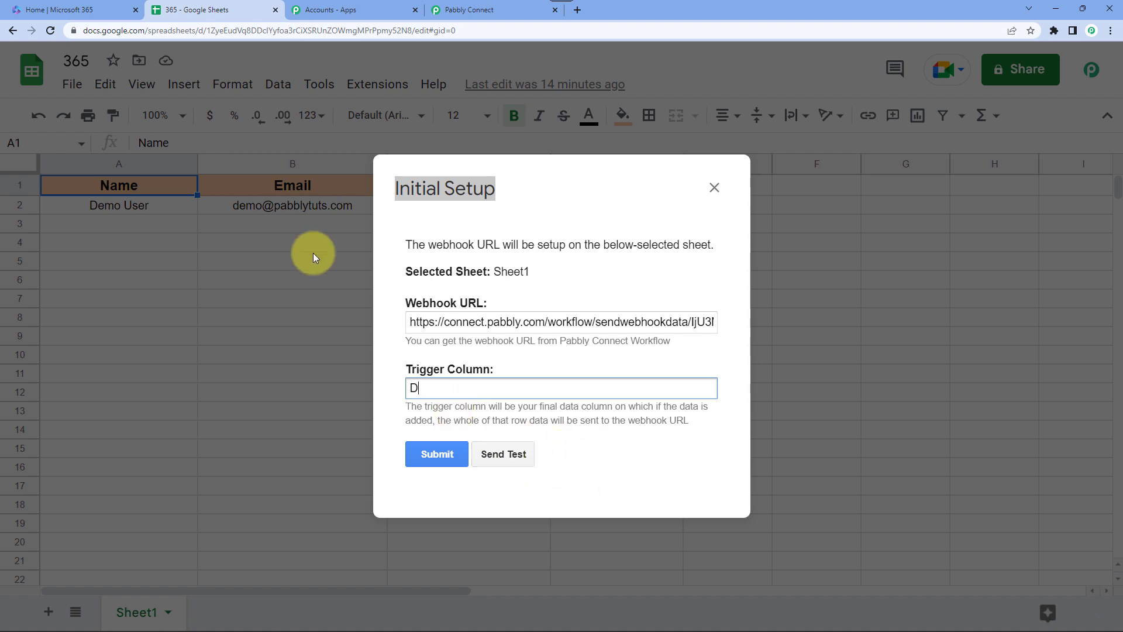
pyautogui.click(529, 10)
pyautogui.scroll(-2, 416, 371)
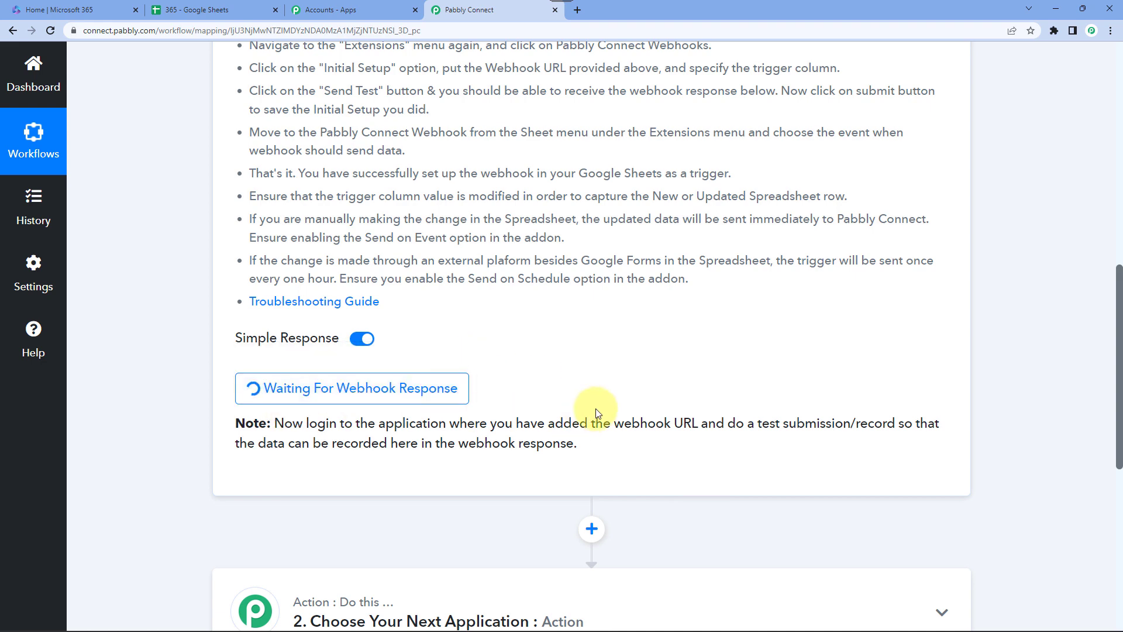
pyautogui.click(193, 10)
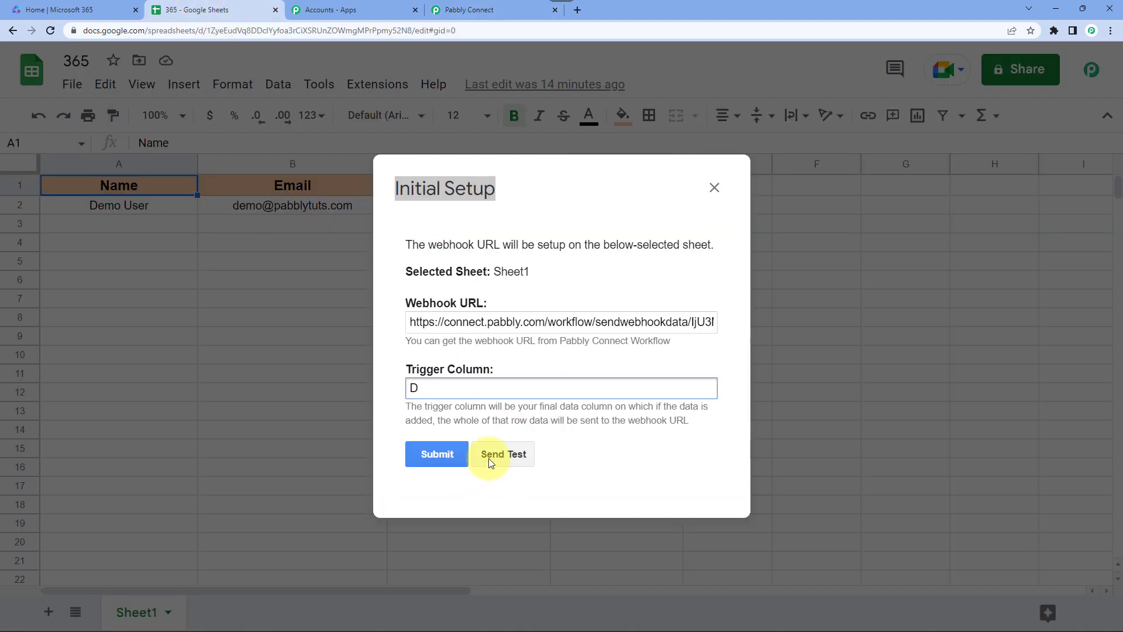
pyautogui.click(503, 454)
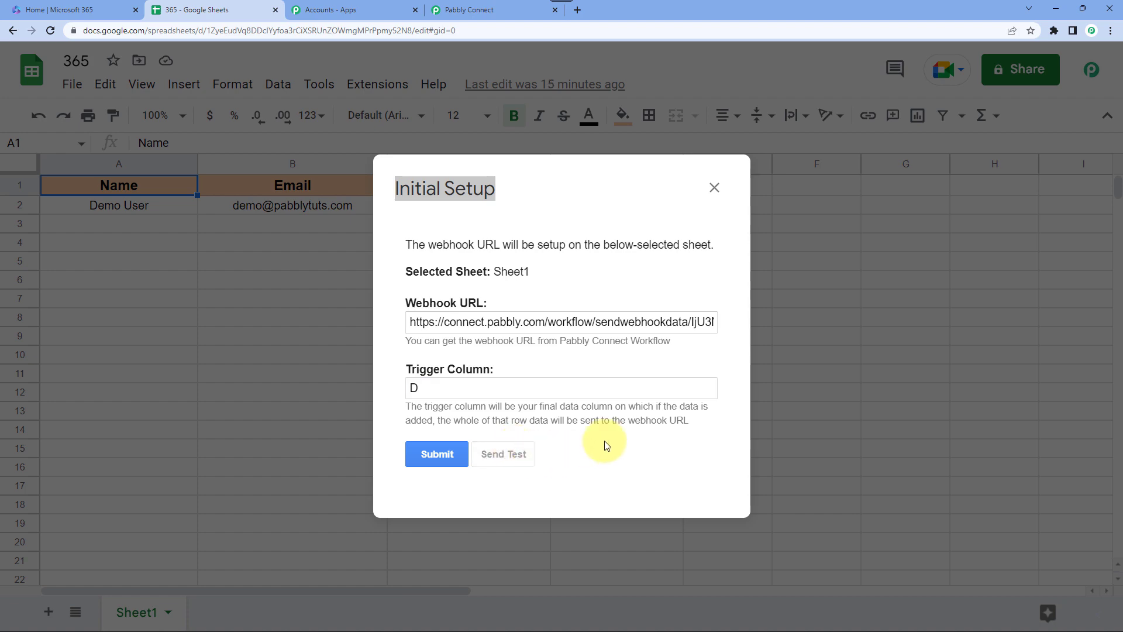
pyautogui.click(468, 10)
# Inspect the received phone, name, email and city (Indore) values, then return to the setup
pyautogui.scroll(-2, 459, 283)
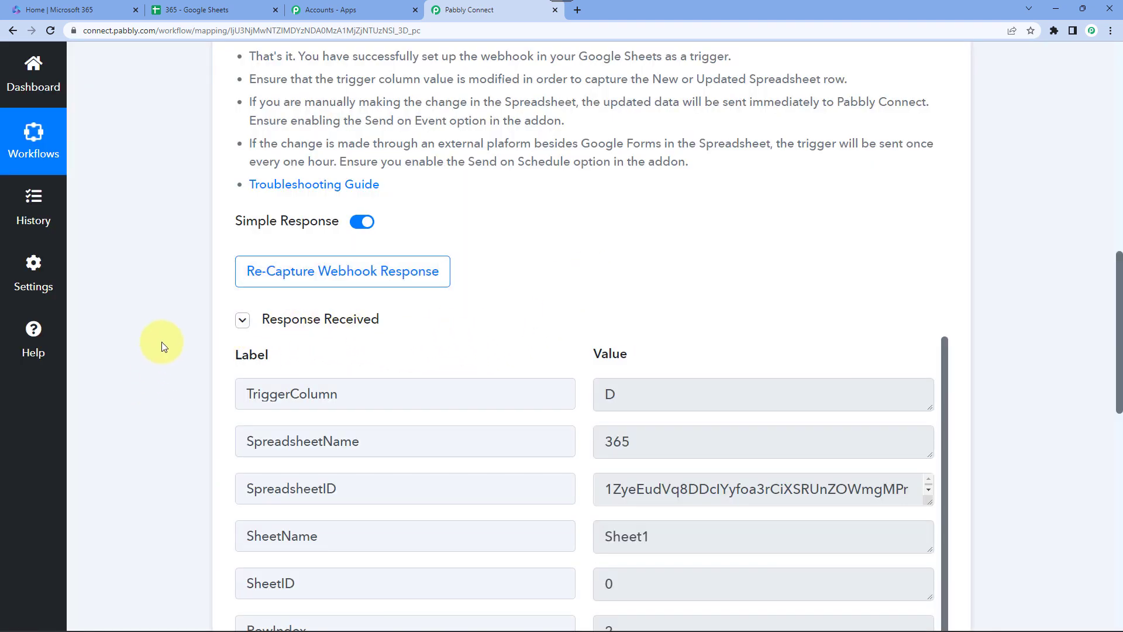
pyautogui.scroll(-3, 173, 315)
pyautogui.scroll(-1, 173, 319)
pyautogui.scroll(-1, 737, 358)
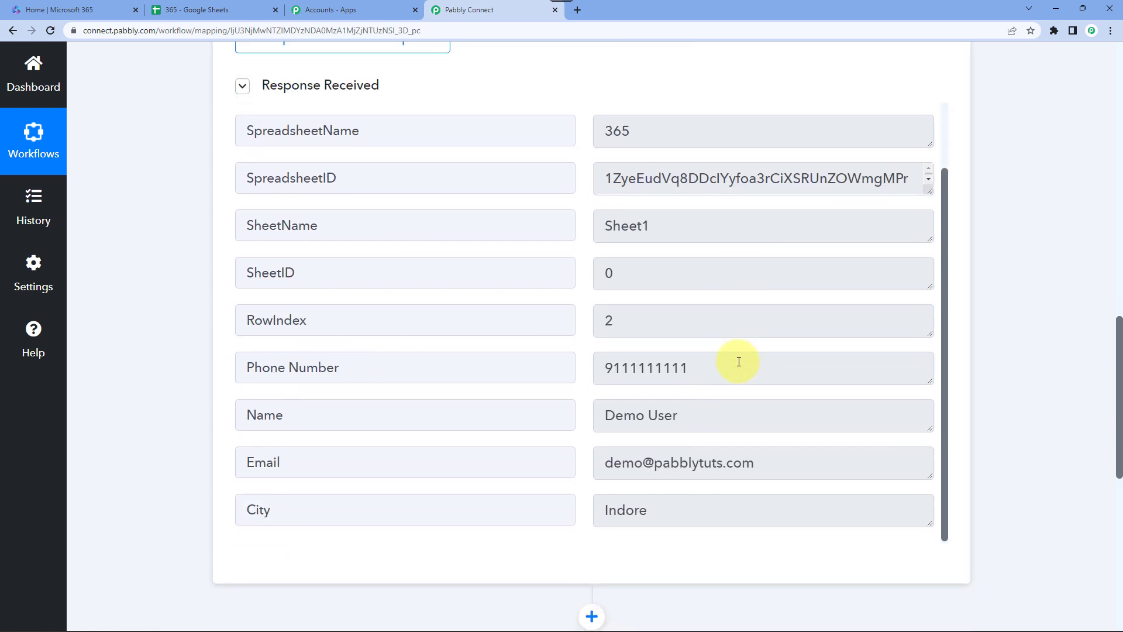
pyautogui.click(743, 371)
pyautogui.click(716, 420)
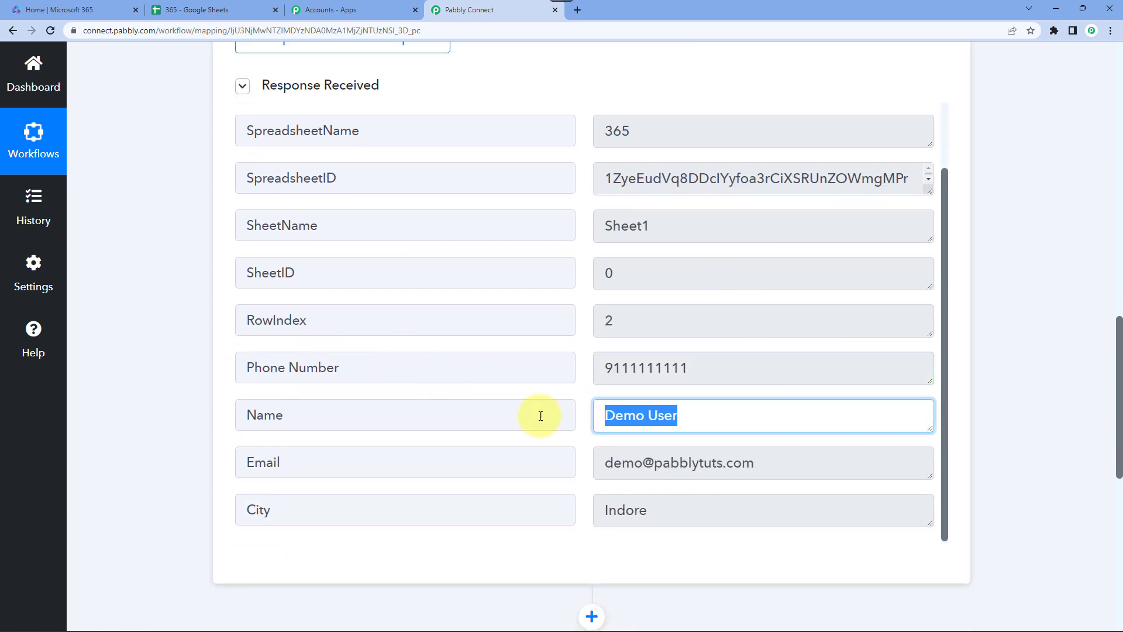
pyautogui.click(830, 461)
pyautogui.click(722, 514)
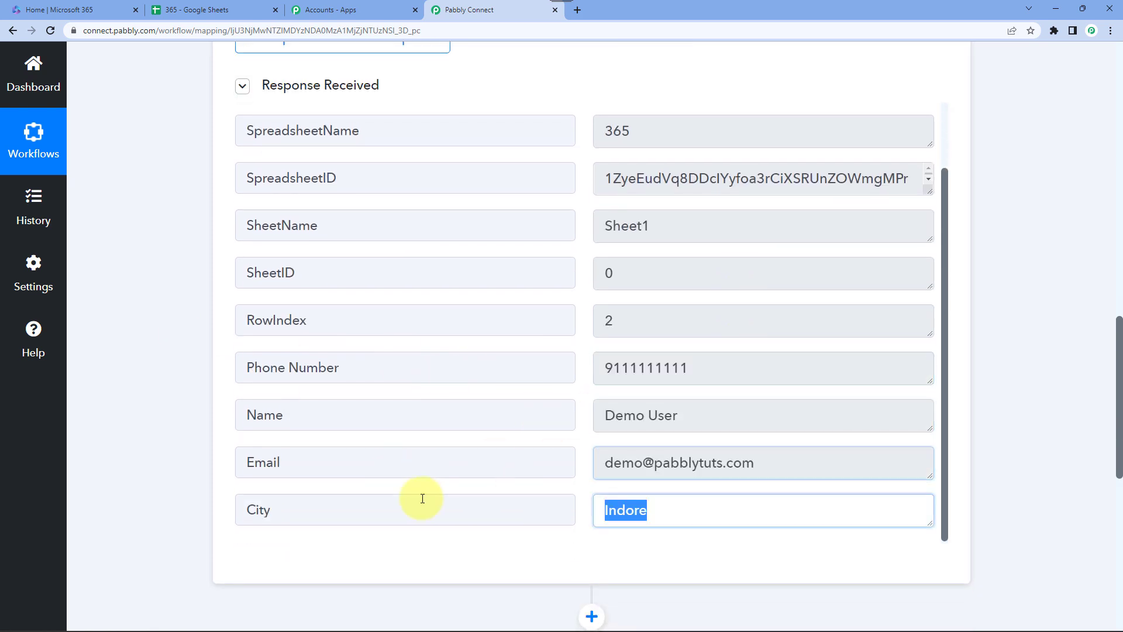
pyautogui.click(175, 10)
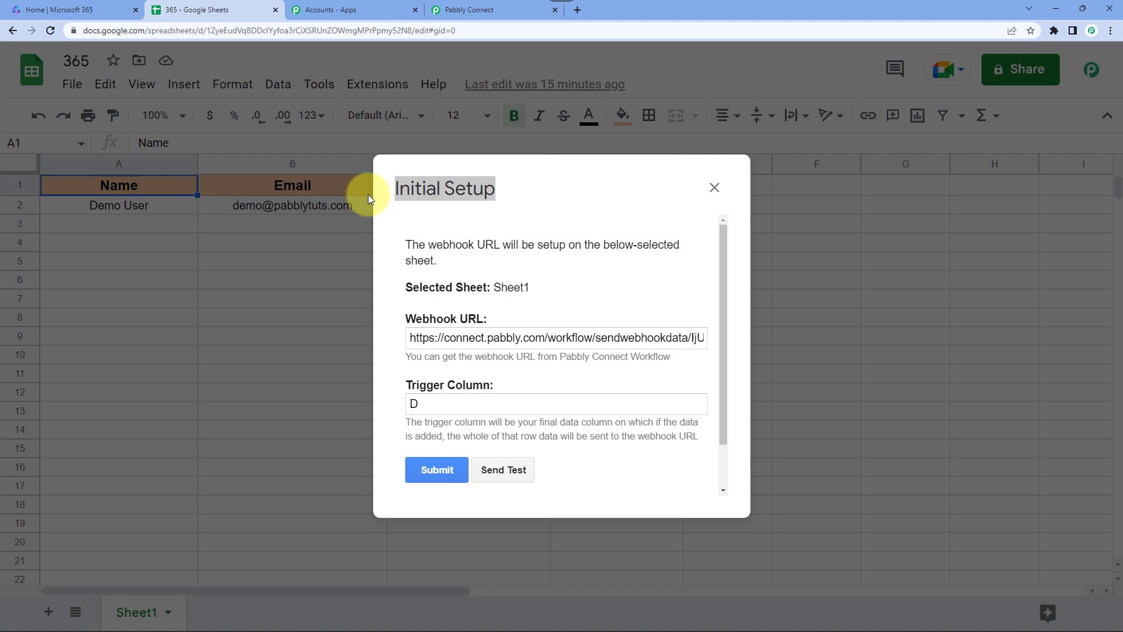
# Submit the Initial Setup until 'Setup configured successfully.' shows, then close the dialog
pyautogui.scroll(-1, 491, 286)
pyautogui.click(503, 417)
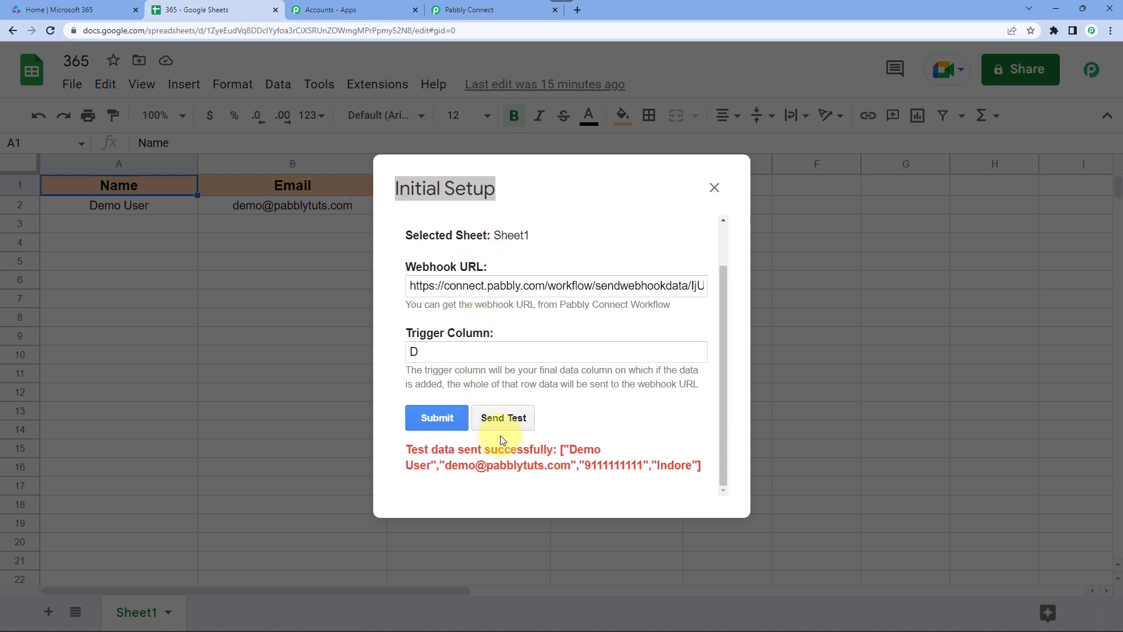
pyautogui.click(439, 419)
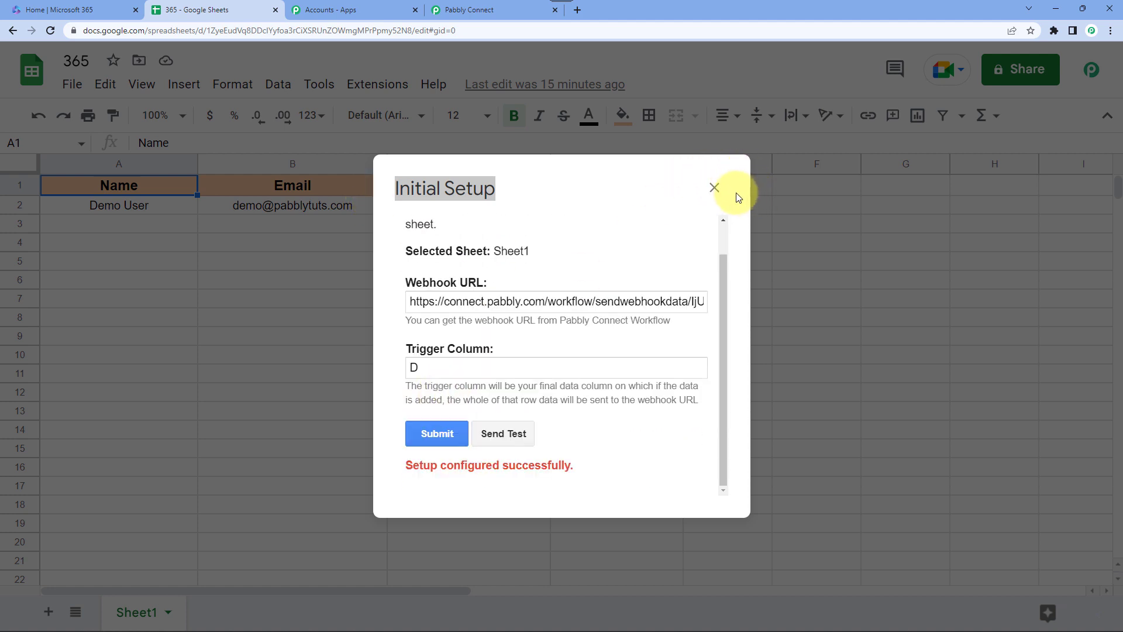
pyautogui.click(714, 188)
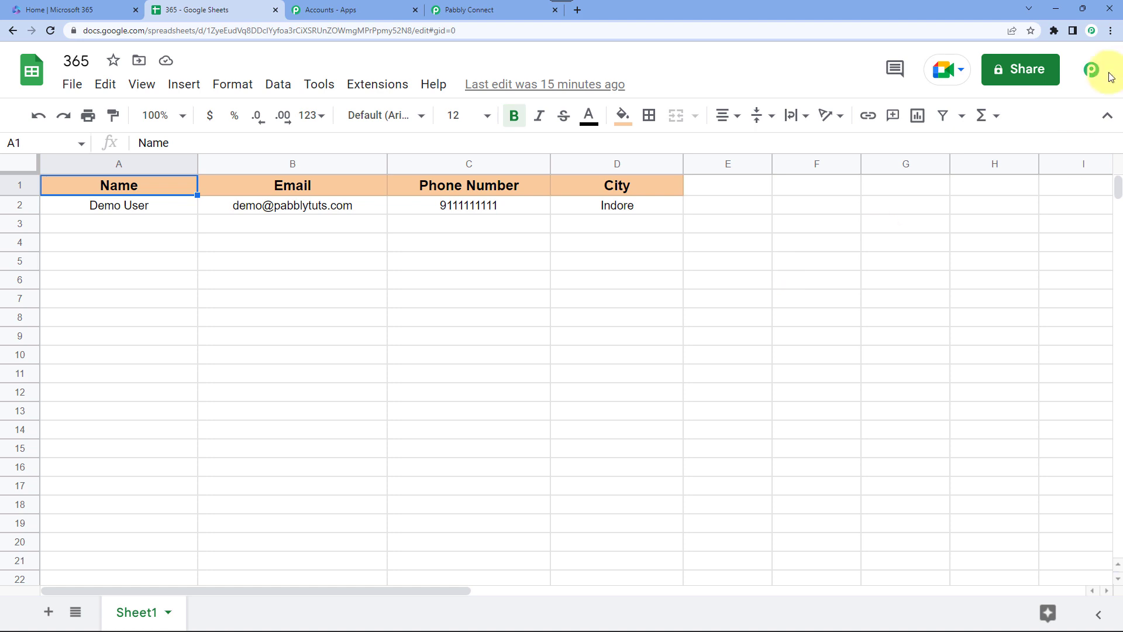
# Select A3:D3 and turn on Pabbly Connect Webhooks' Send On Event
pyautogui.click(1110, 31)
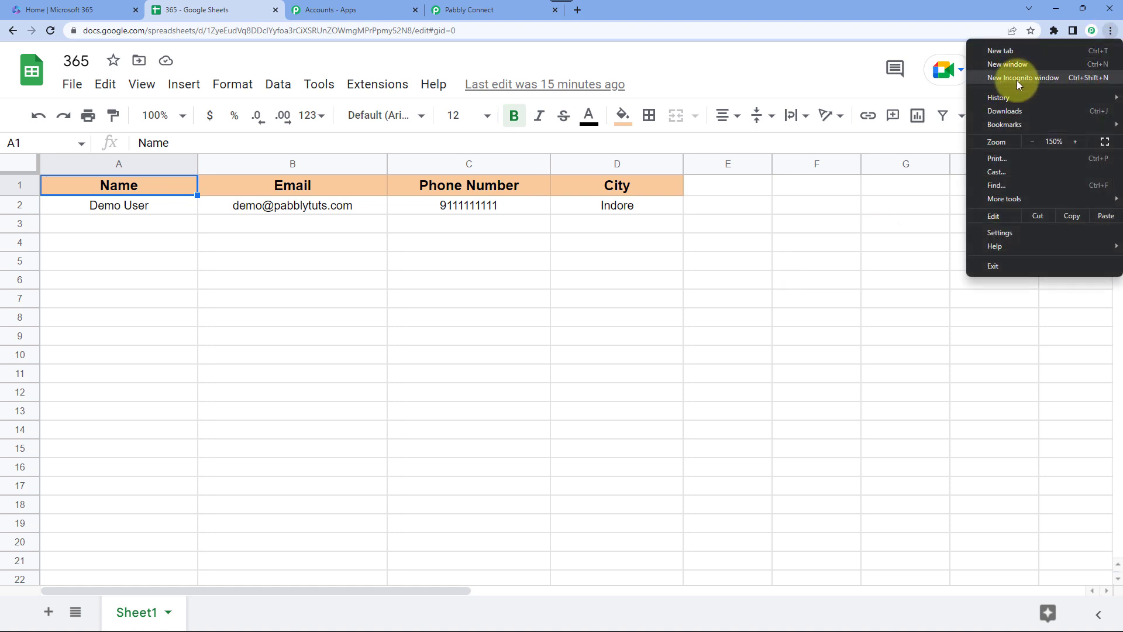
pyautogui.click(793, 79)
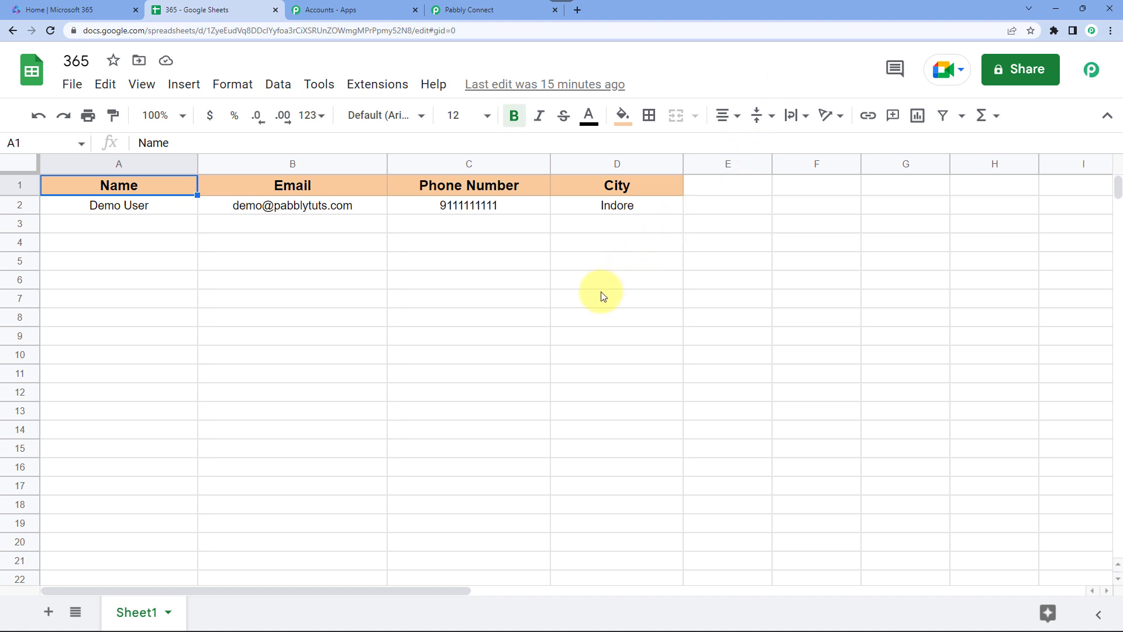
pyautogui.click(494, 9)
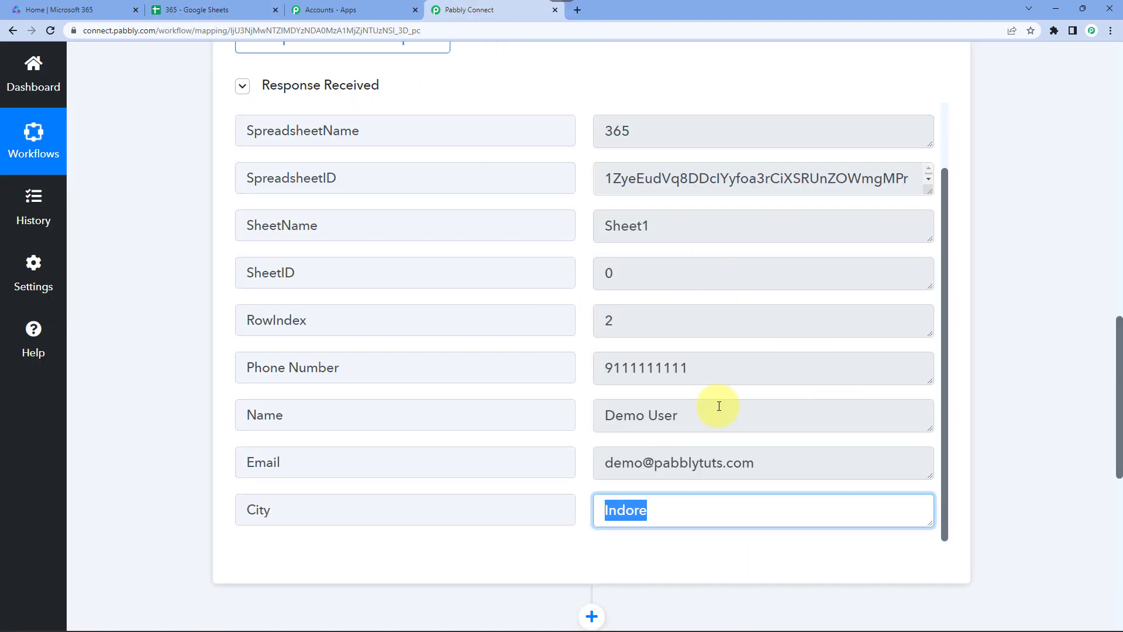
pyautogui.click(180, 8)
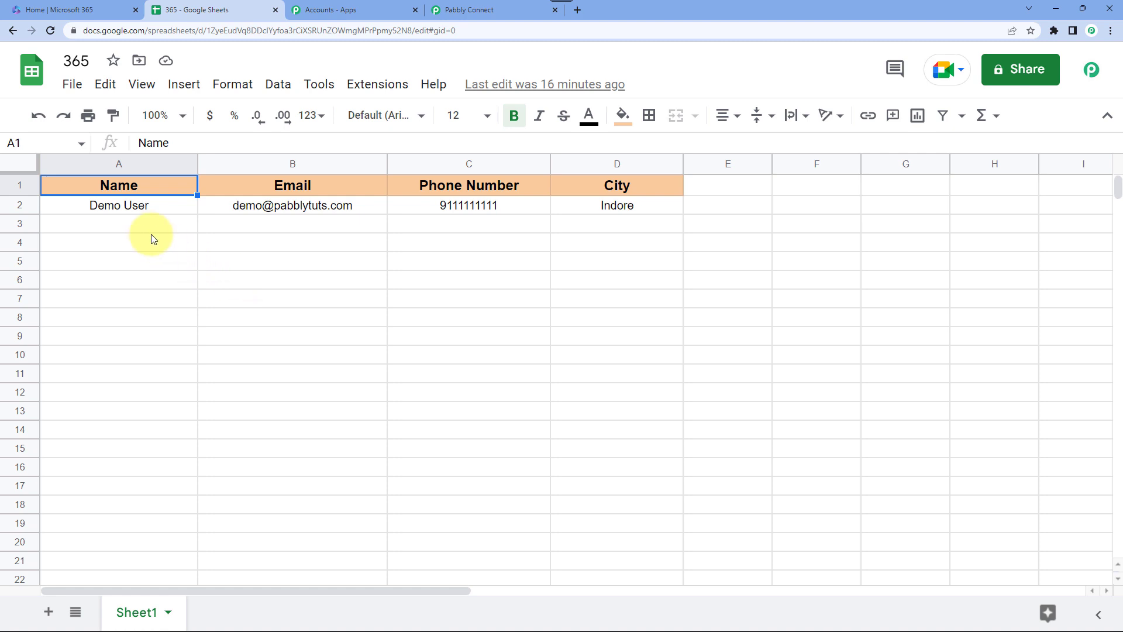
pyautogui.moveTo(138, 223); pyautogui.dragTo(604, 237)
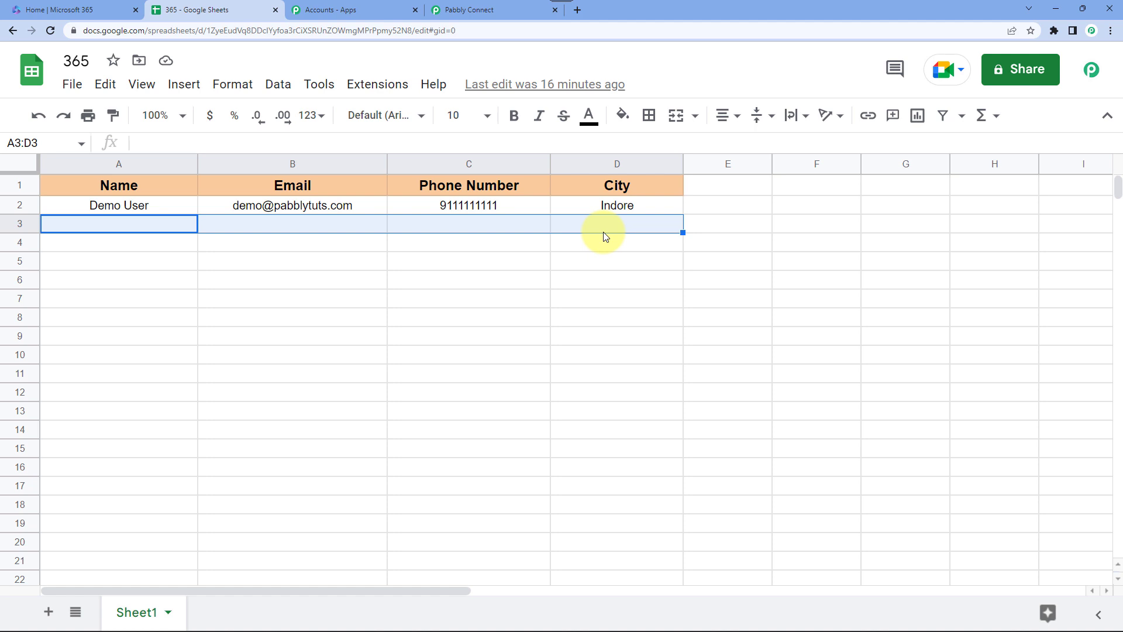
pyautogui.click(377, 85)
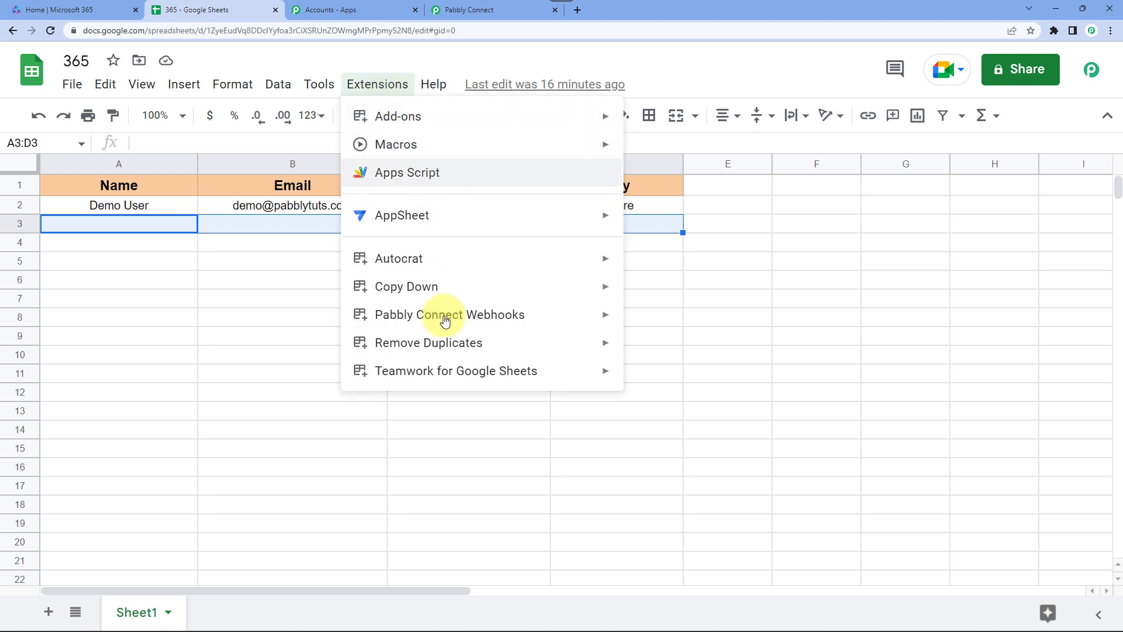
pyautogui.moveTo(449, 314)
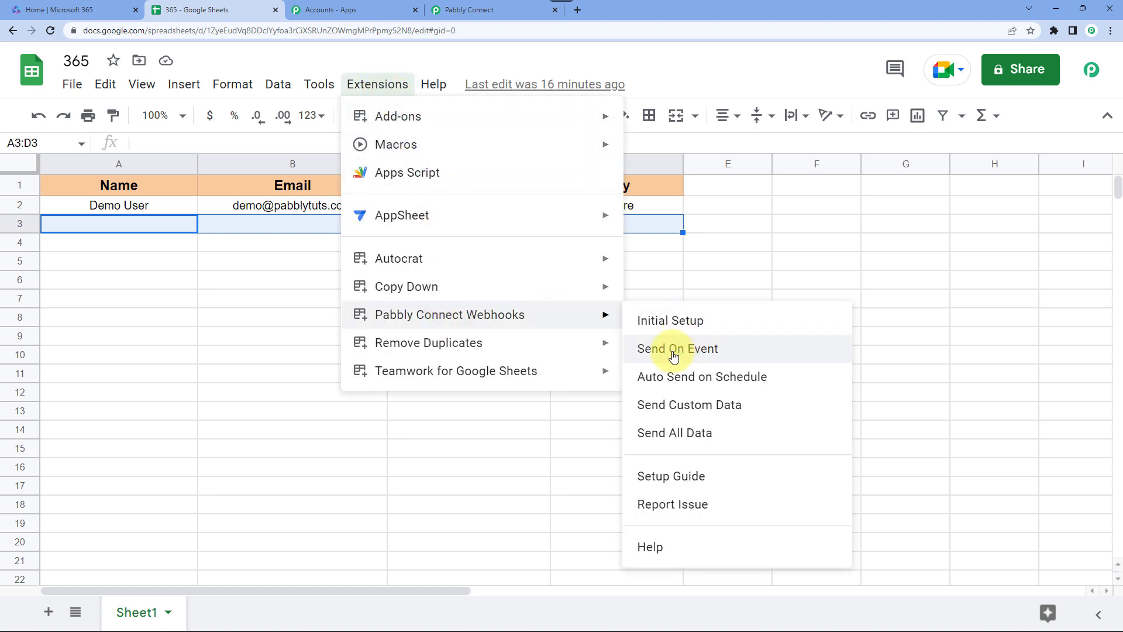
pyautogui.click(674, 356)
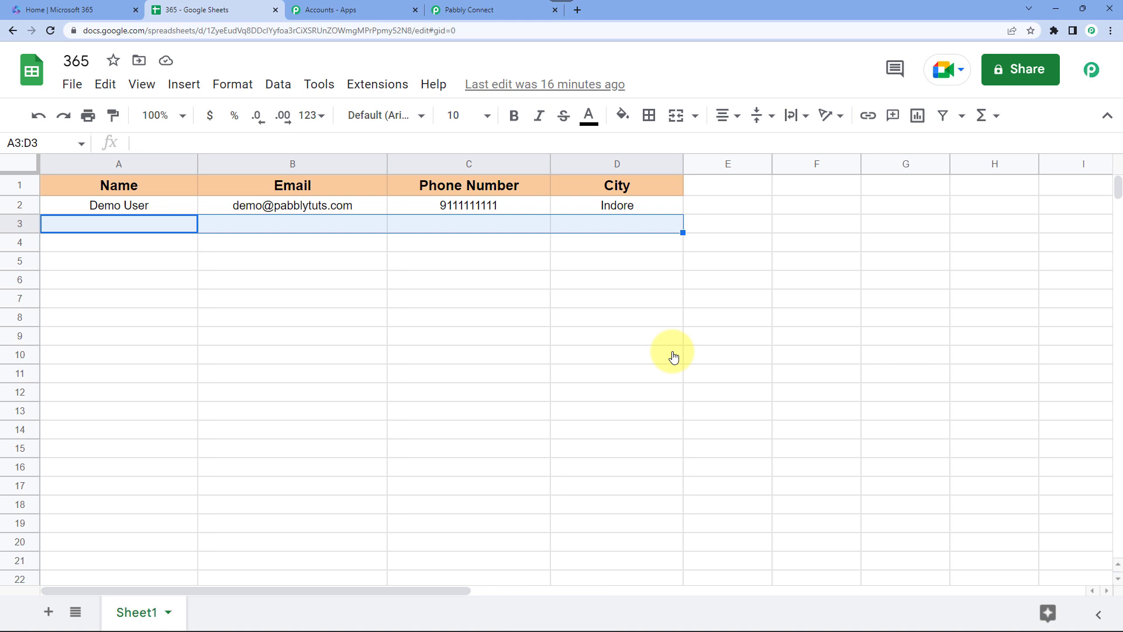
# Confirm Send On Event is checked, then go back to the Pabbly Connect workflow
pyautogui.click(124, 222)
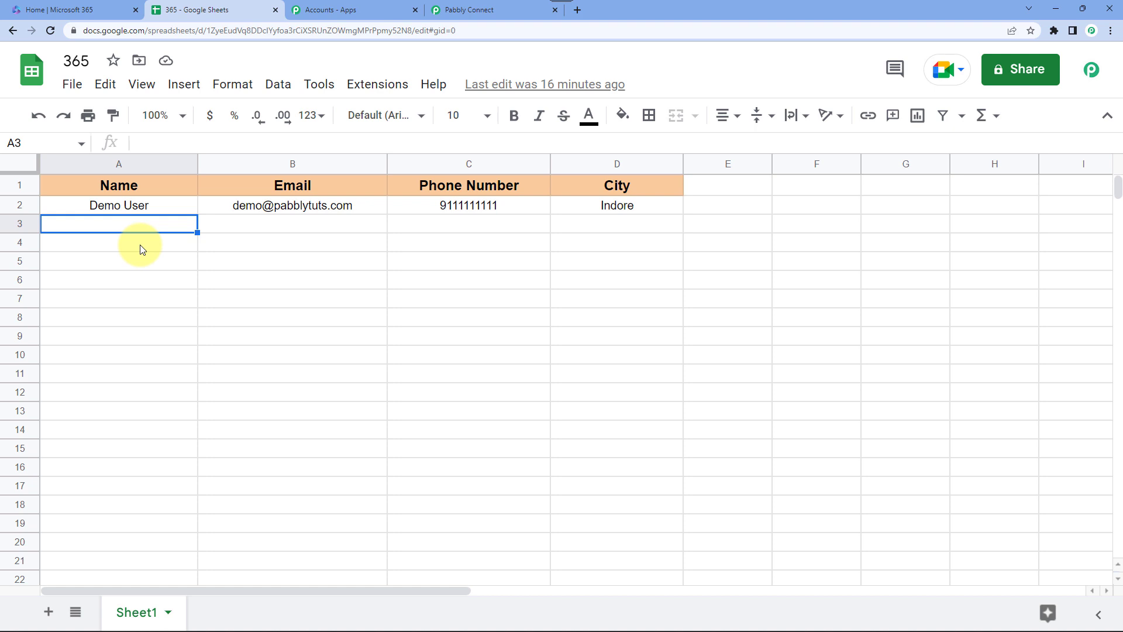
pyautogui.click(379, 84)
pyautogui.moveTo(449, 314)
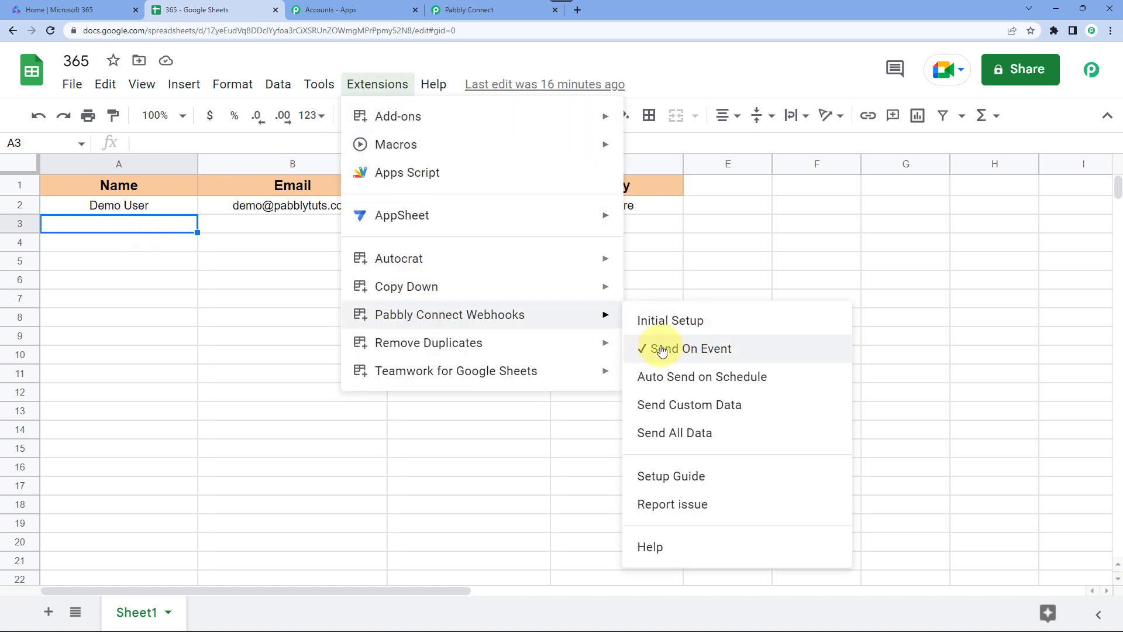
pyautogui.click(703, 236)
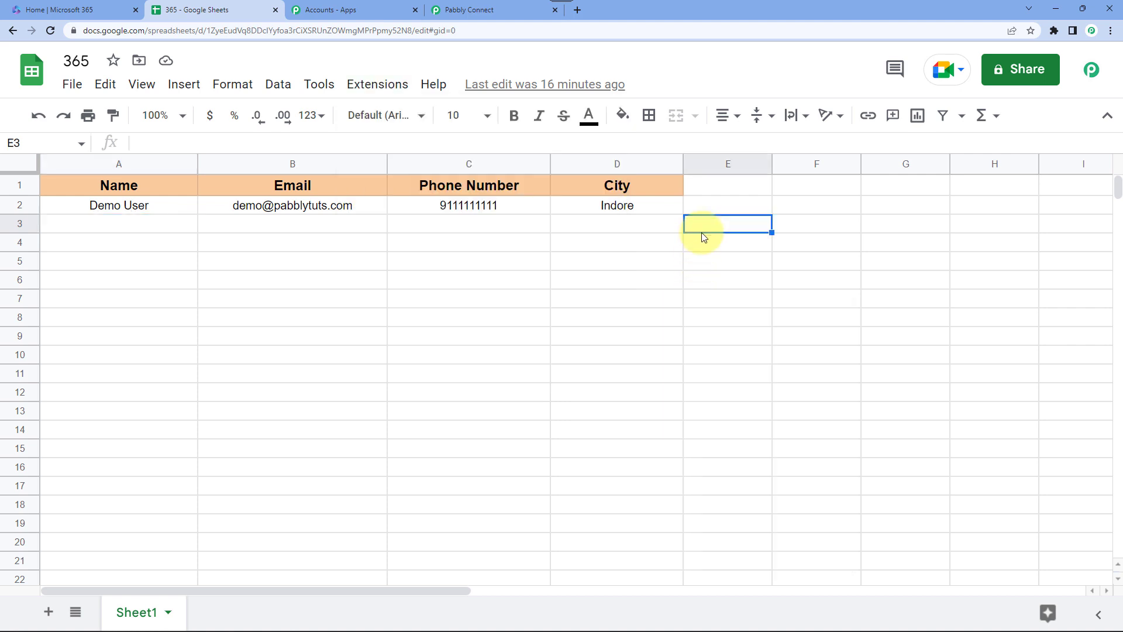
pyautogui.click(498, 10)
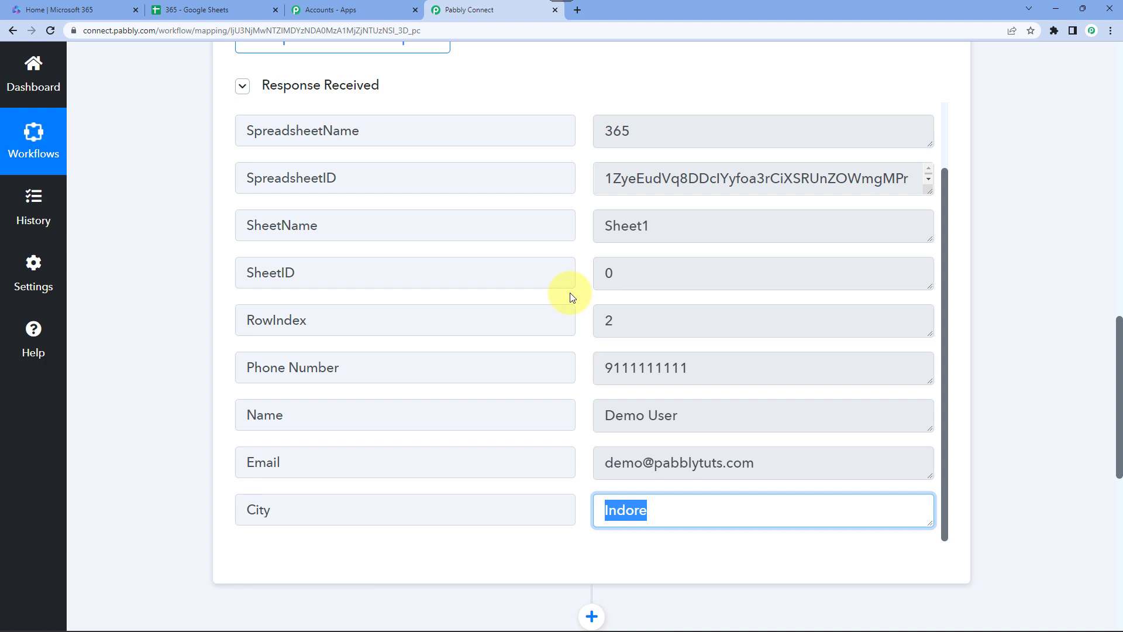
# Review the captured phone, name, email and city values in the trigger response
pyautogui.click(621, 349)
pyautogui.click(624, 367)
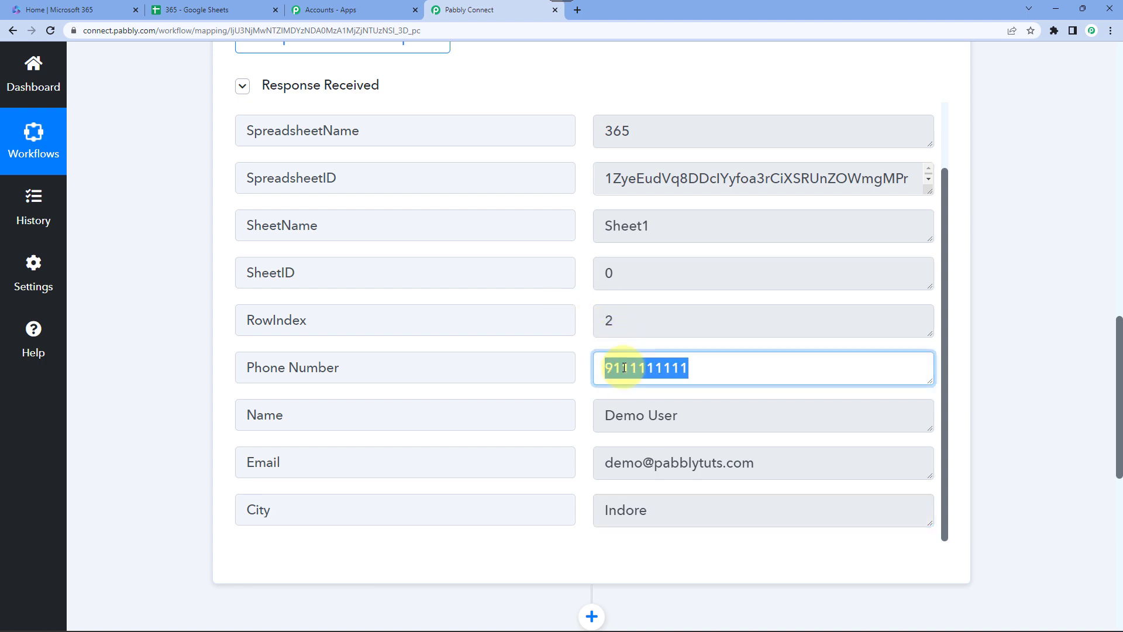
pyautogui.click(662, 415)
pyautogui.click(661, 458)
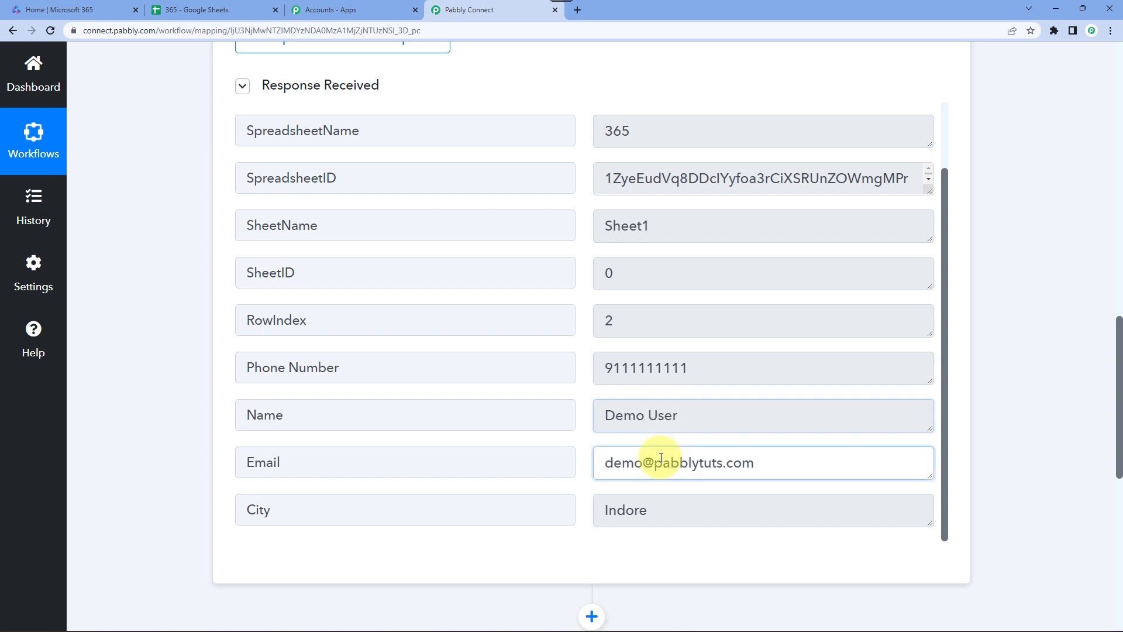
pyautogui.click(617, 511)
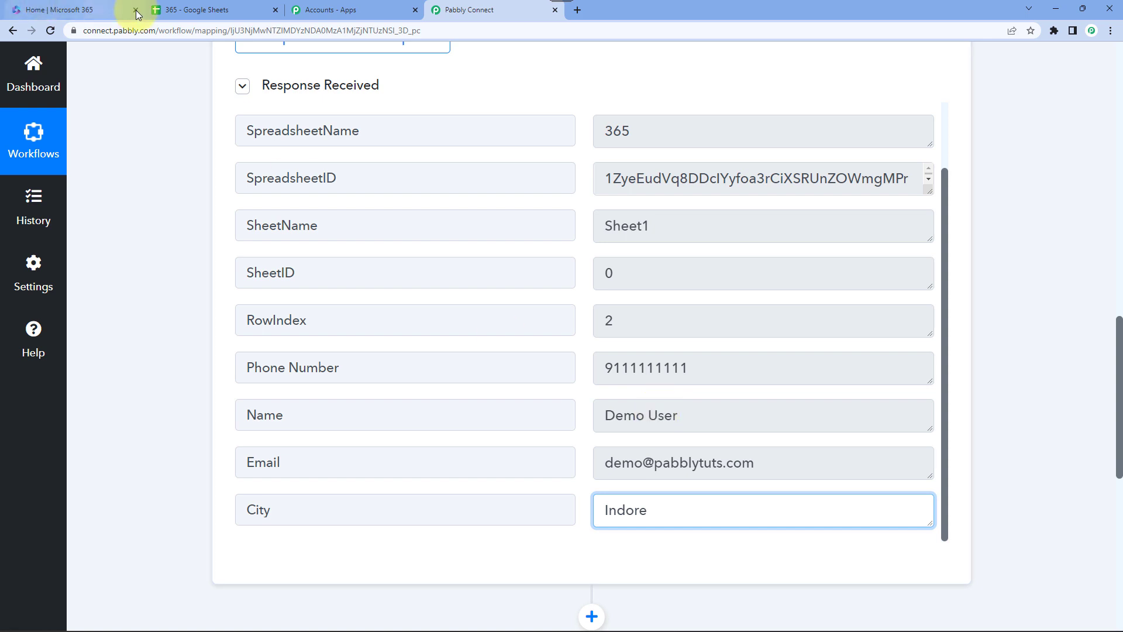
# Compare them with the sheet's cells A2, B2 and C2, then return to Pabbly Connect
pyautogui.click(163, 10)
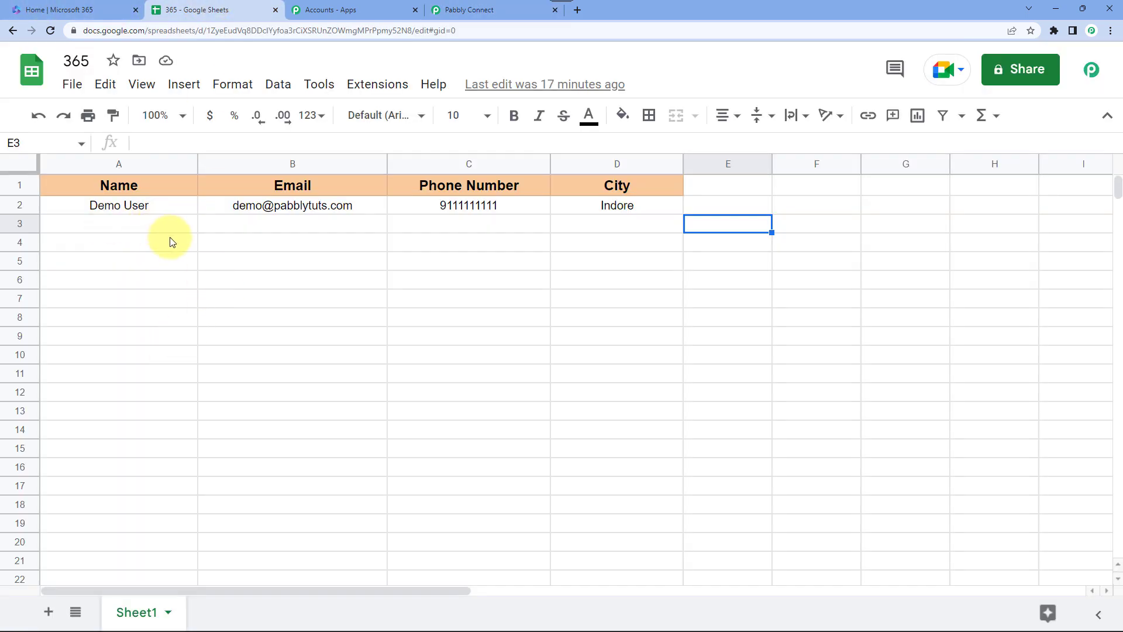
pyautogui.click(116, 206)
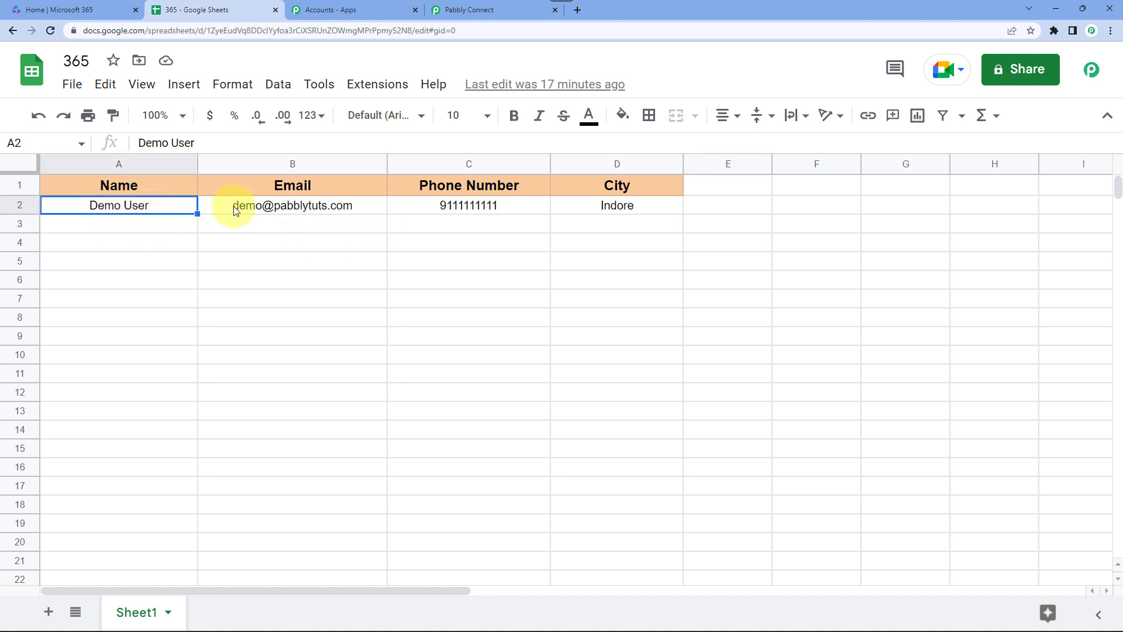
pyautogui.click(304, 207)
pyautogui.click(462, 207)
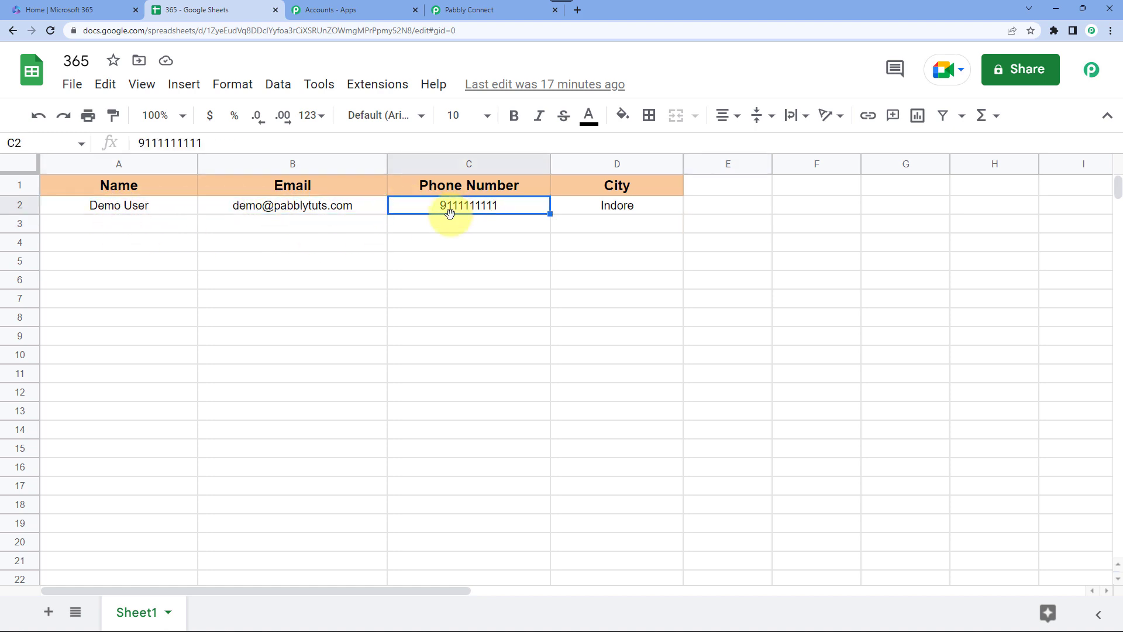
pyautogui.click(485, 10)
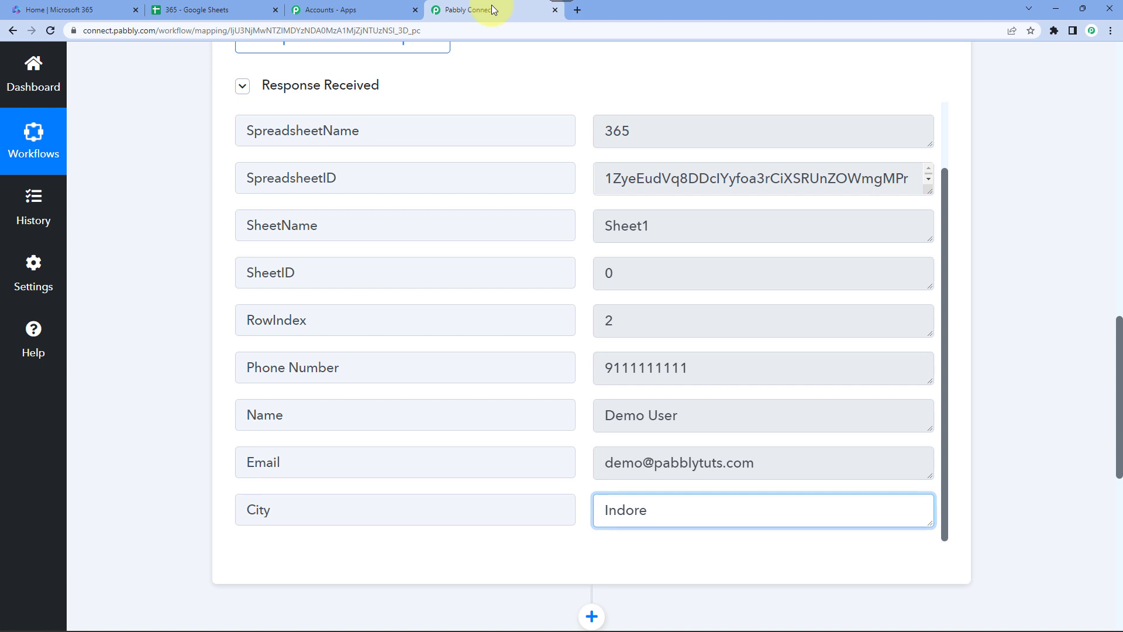
# Search 'mi' in the next step's app picker and choose Microsoft Office 365
pyautogui.scroll(-2, 156, 191)
pyautogui.scroll(-6, 156, 190)
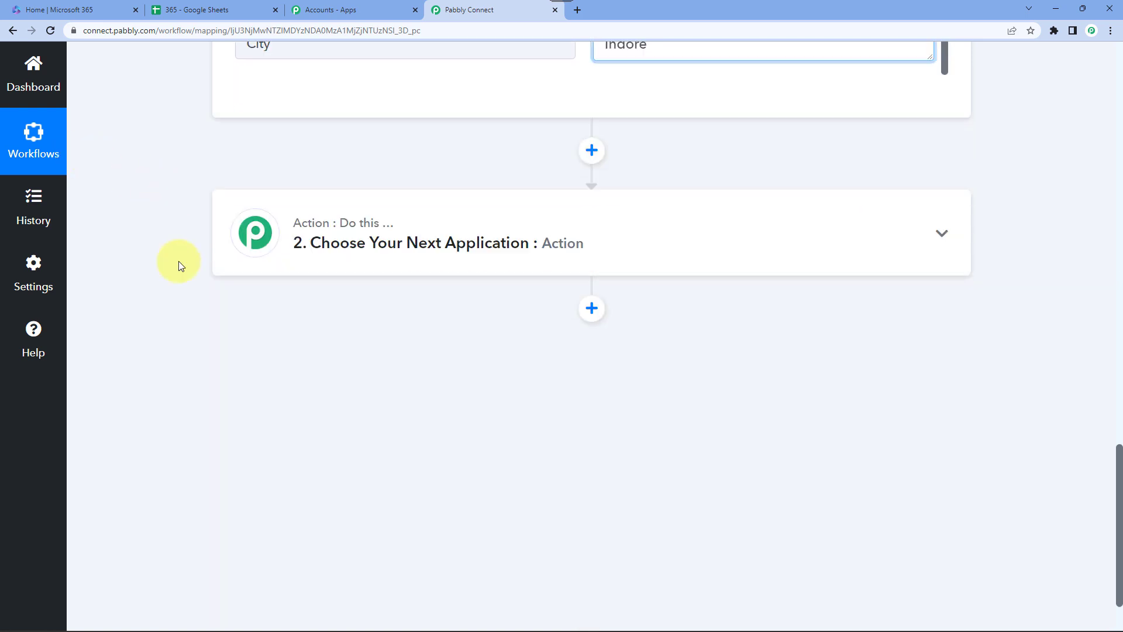
pyautogui.click(388, 255)
pyautogui.click(339, 333)
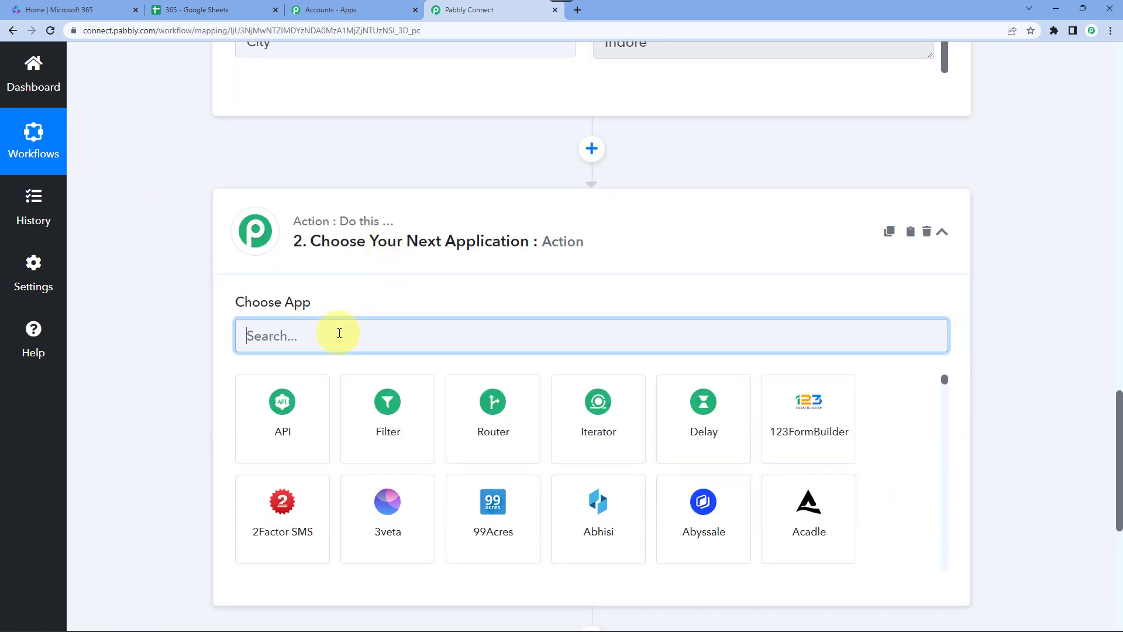
pyautogui.write('mi')
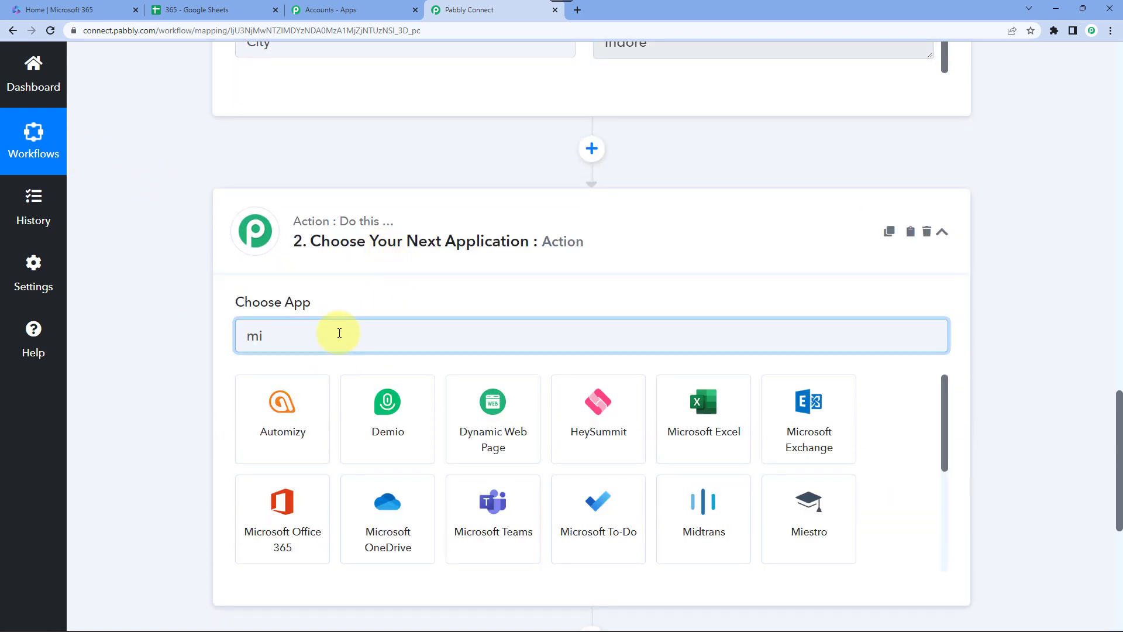
pyautogui.click(282, 520)
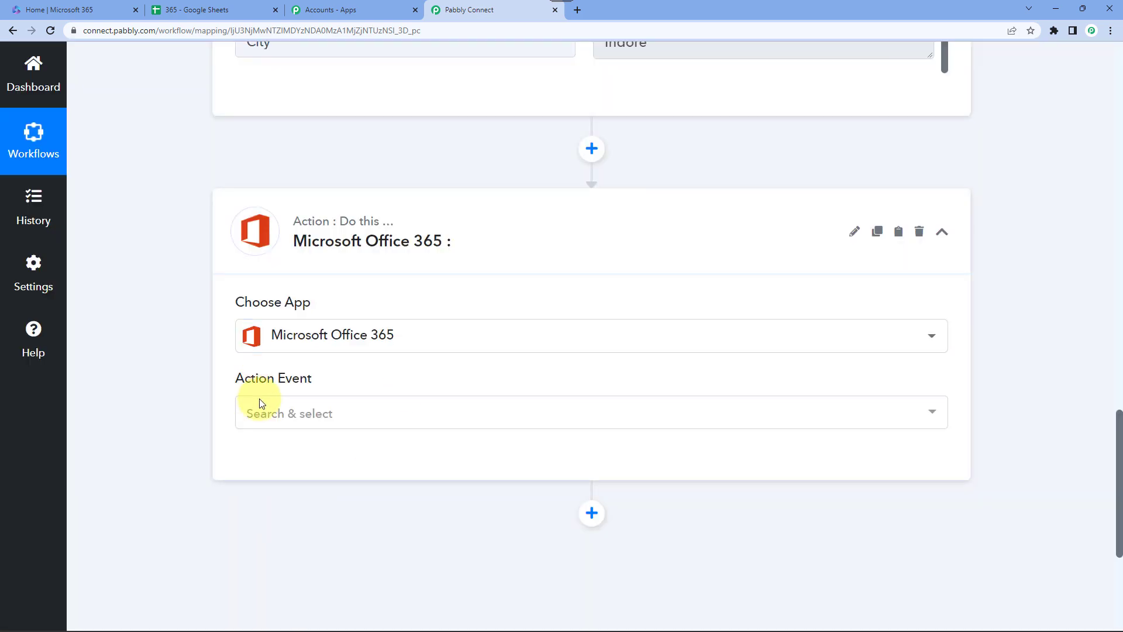
pyautogui.scroll(1, 290, 287)
pyautogui.scroll(9, 290, 287)
pyautogui.scroll(3, 291, 292)
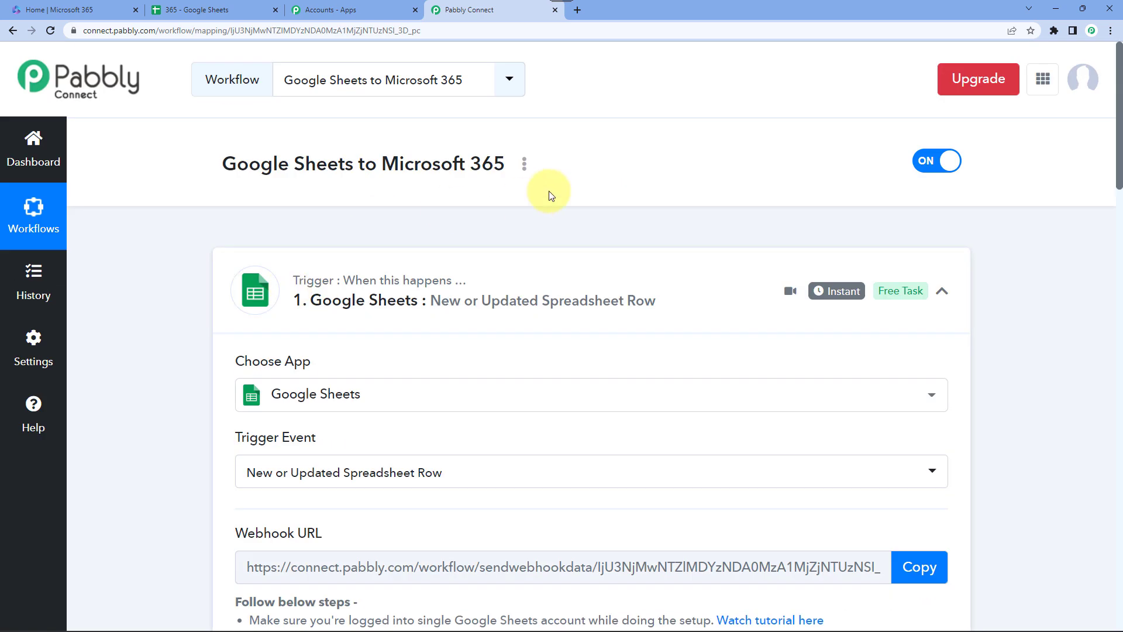
# Insert 'Office' before 365 in the workflow title via Rename
pyautogui.click(524, 164)
pyautogui.click(461, 203)
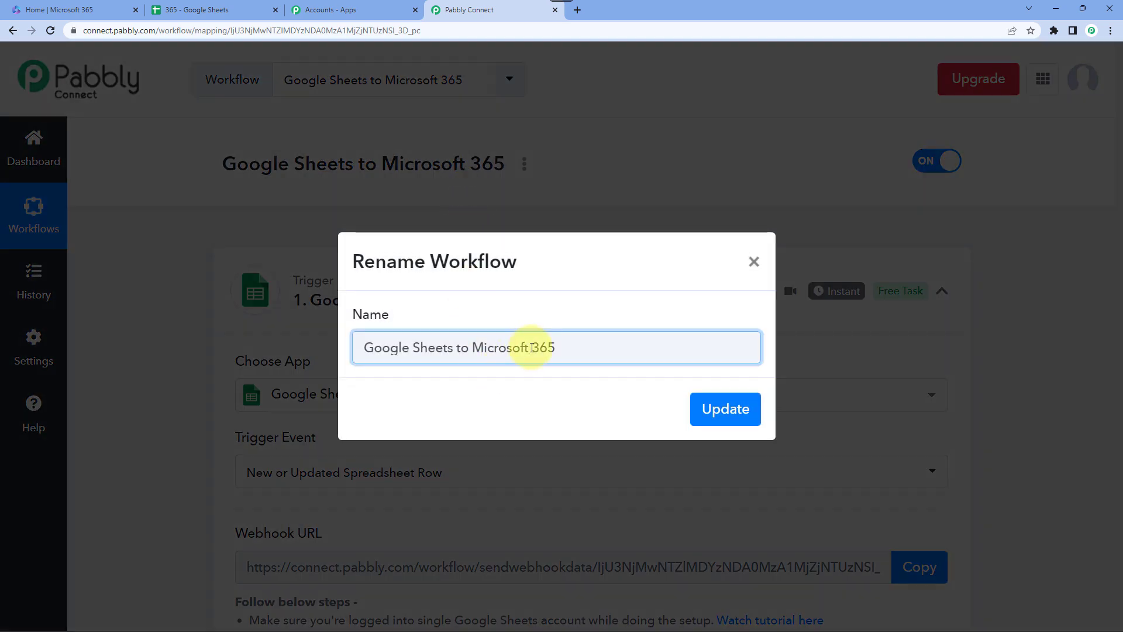
pyautogui.write('Offic')
pyautogui.write('e')
pyautogui.press('Return')
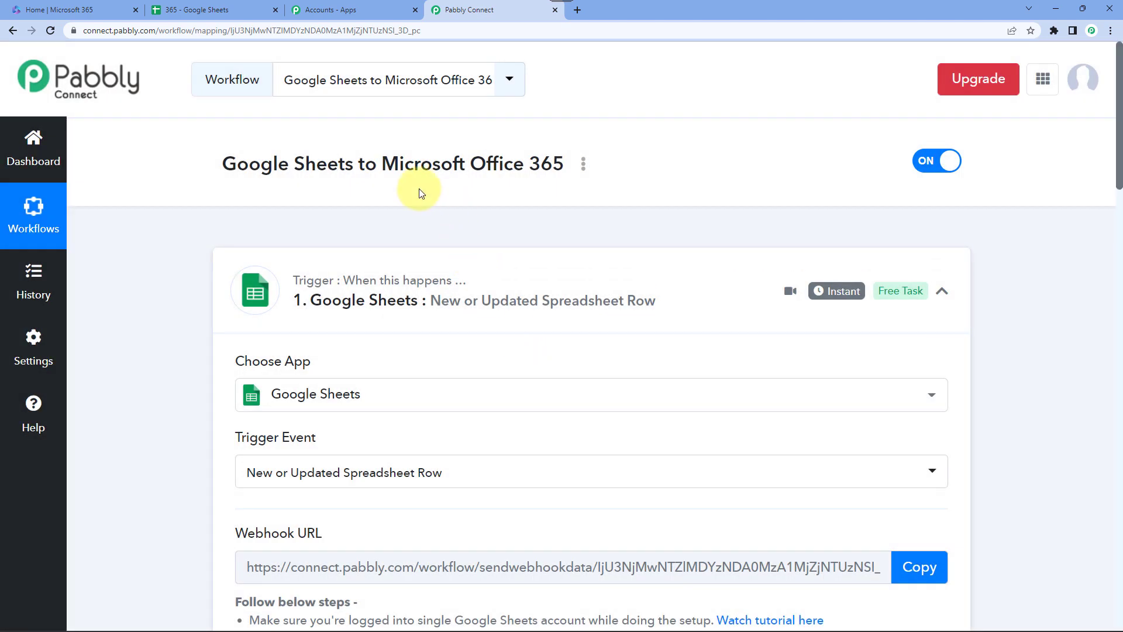
pyautogui.scroll(-5, 198, 391)
pyautogui.scroll(-3, 198, 391)
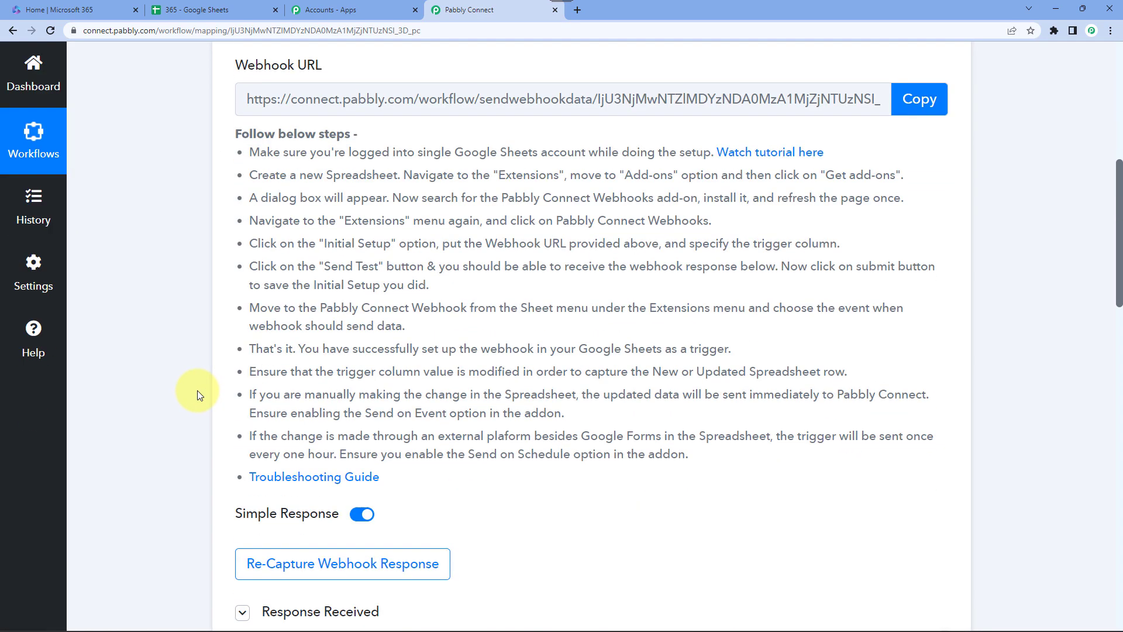
pyautogui.scroll(-5, 195, 391)
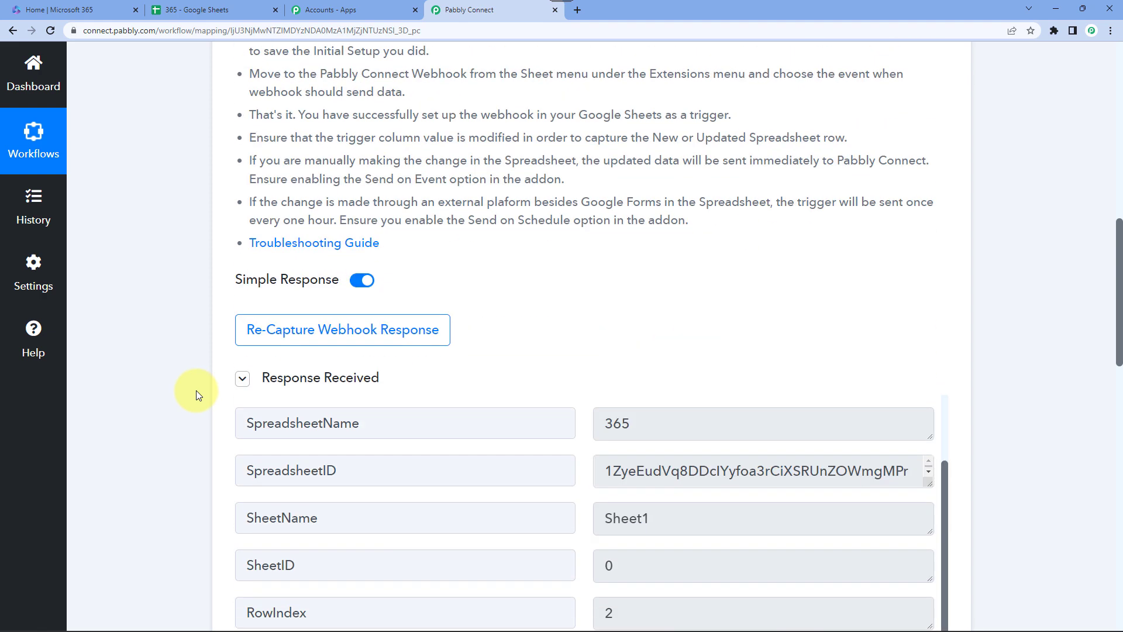
pyautogui.scroll(-5, 195, 390)
pyautogui.scroll(-8, 195, 391)
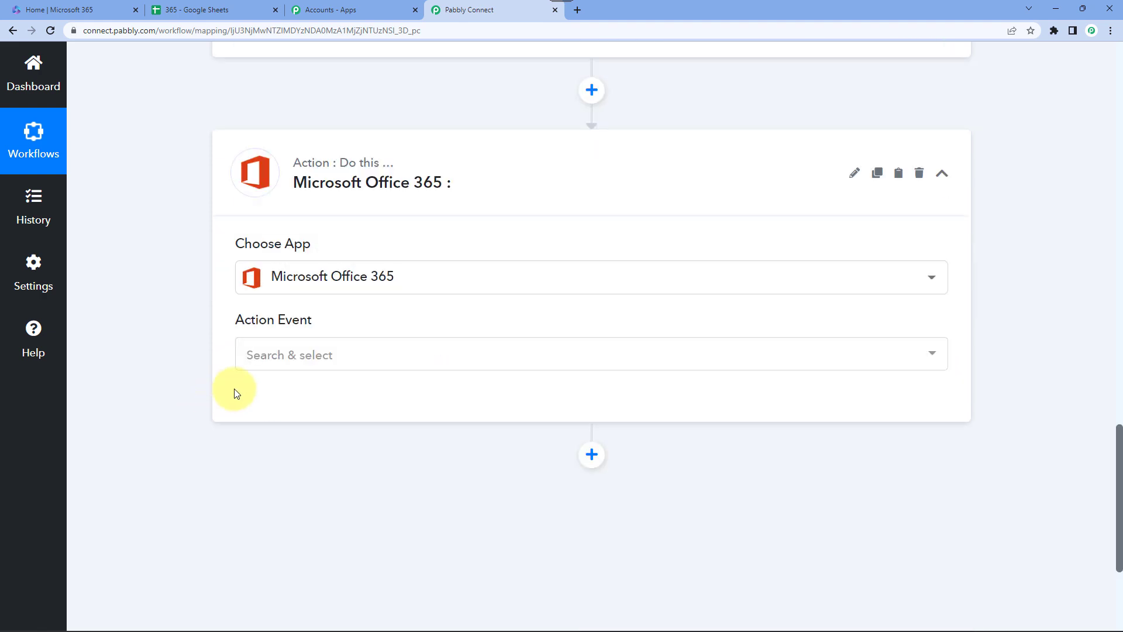
# Set the Office 365 action event to Send Mail to Multiple Users and start connecting an account
pyautogui.click(283, 354)
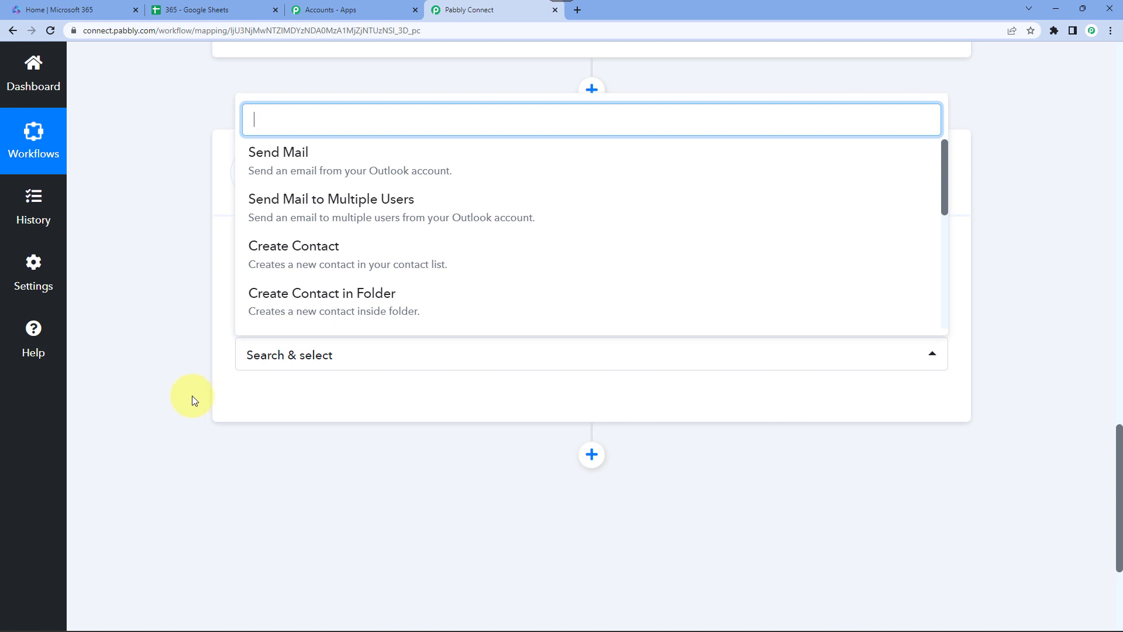
pyautogui.click(297, 217)
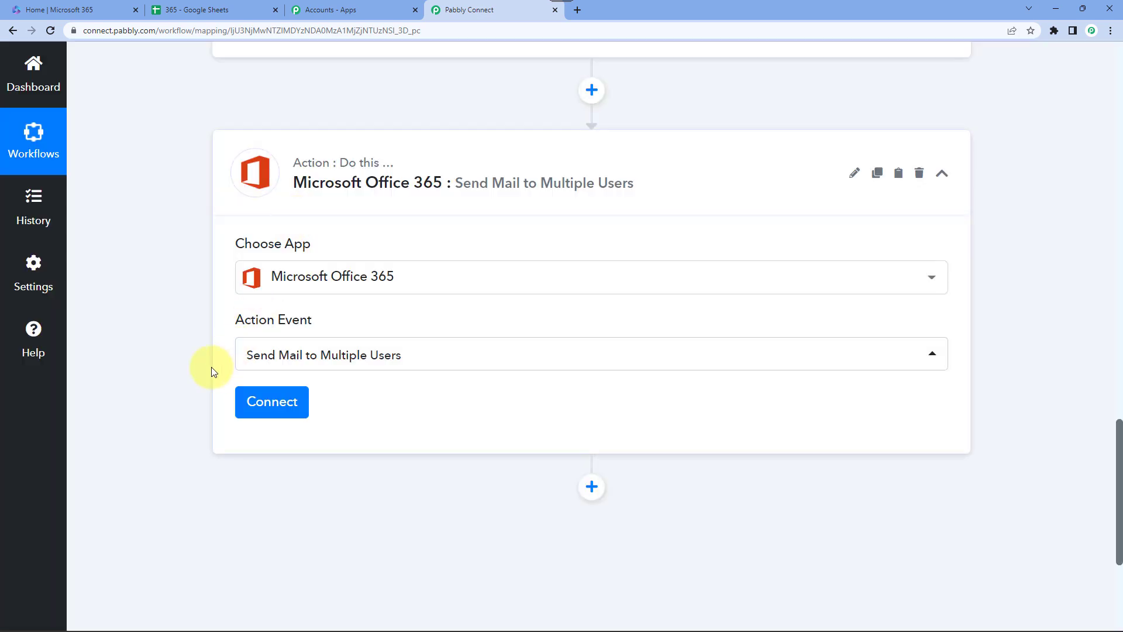
pyautogui.scroll(-3, 180, 329)
pyautogui.click(272, 231)
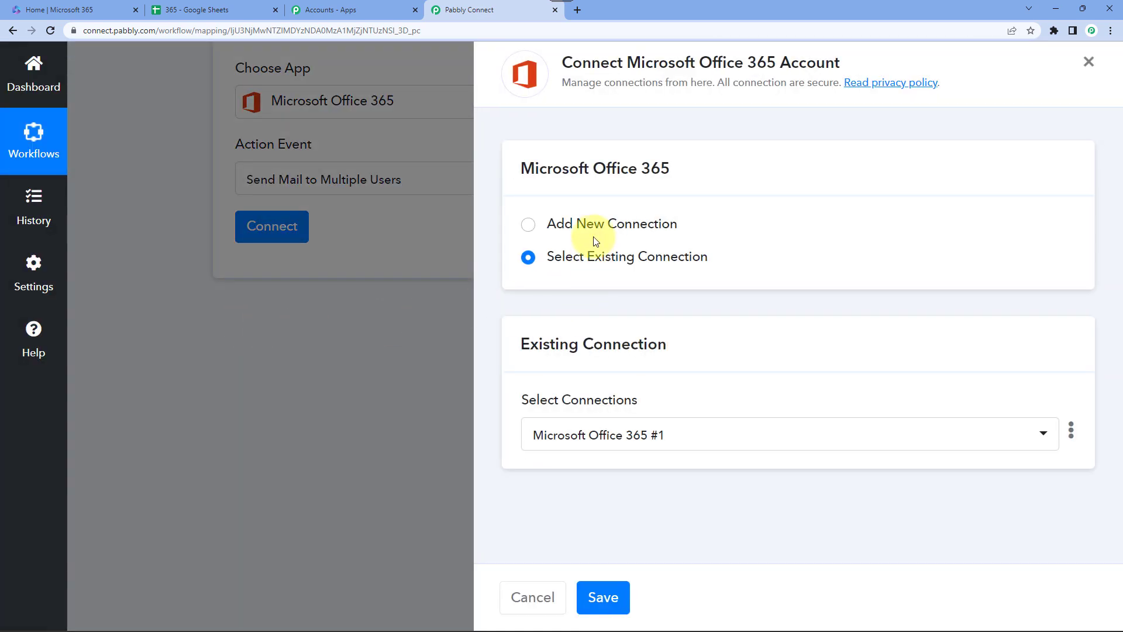
# Add a new Microsoft Office 365 connection and approve Pabbly Connect's access on the consent popup
pyautogui.click(590, 222)
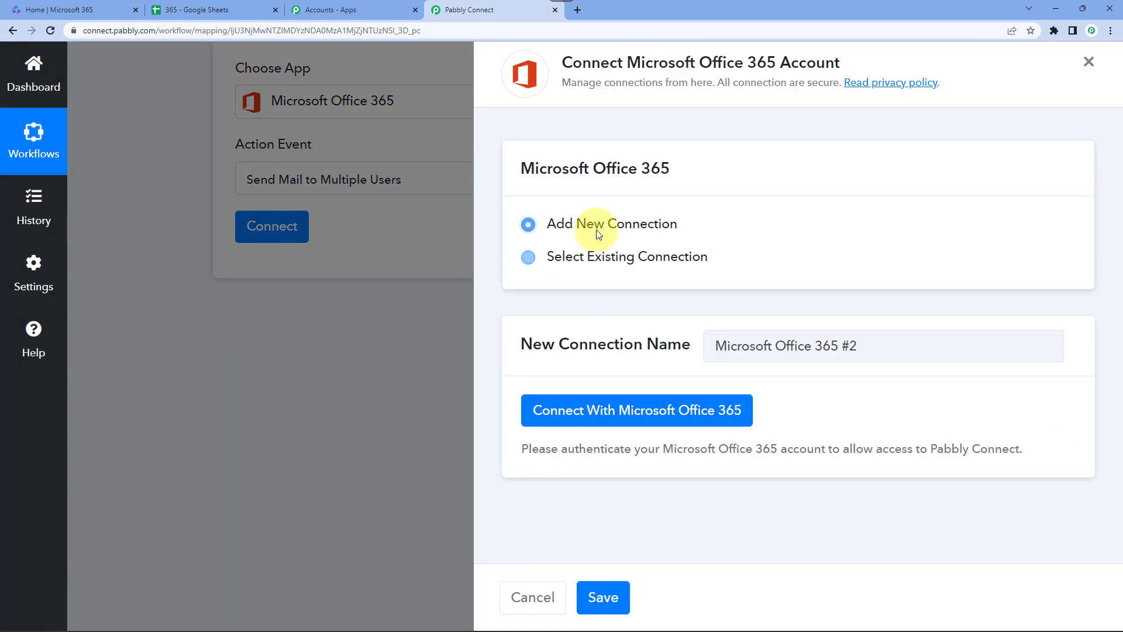
pyautogui.click(606, 418)
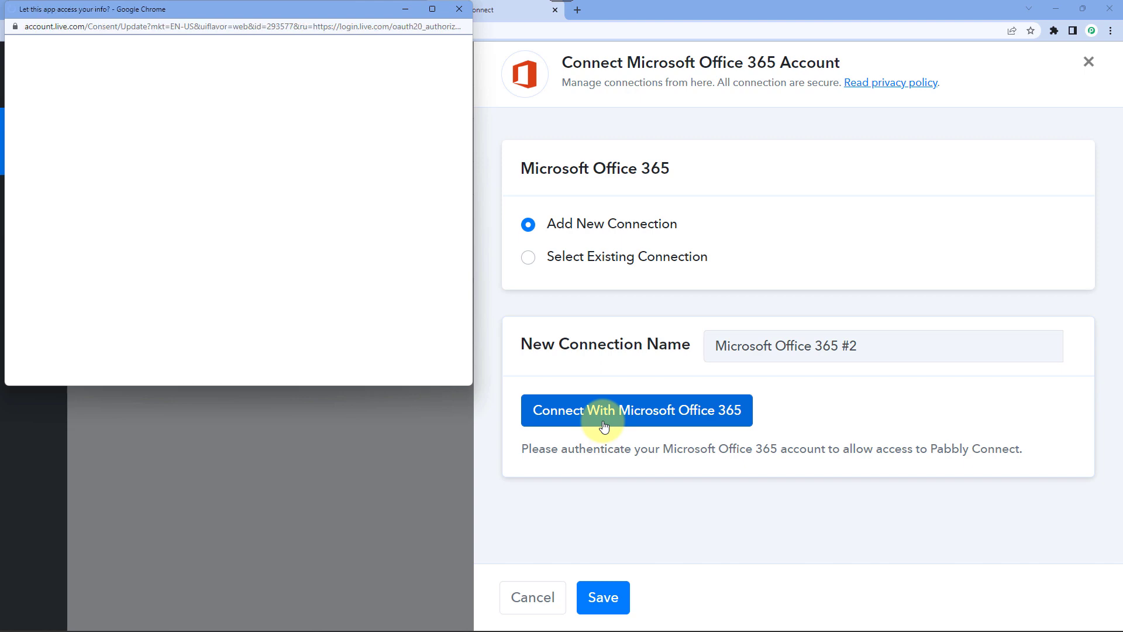
pyautogui.scroll(-10, 216, 342)
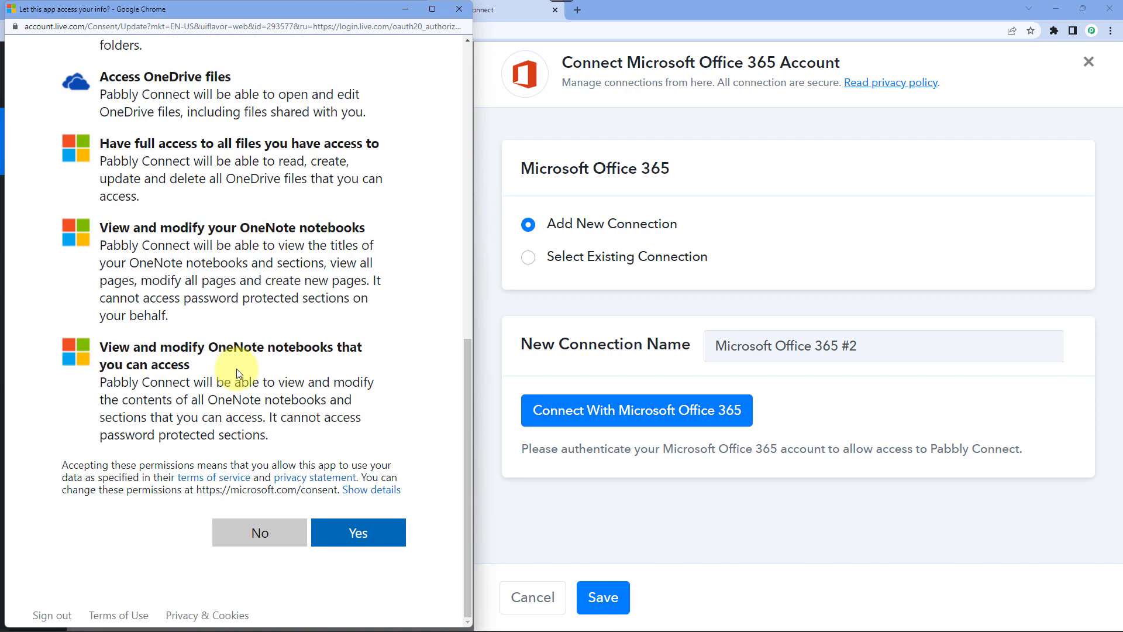
pyautogui.click(358, 533)
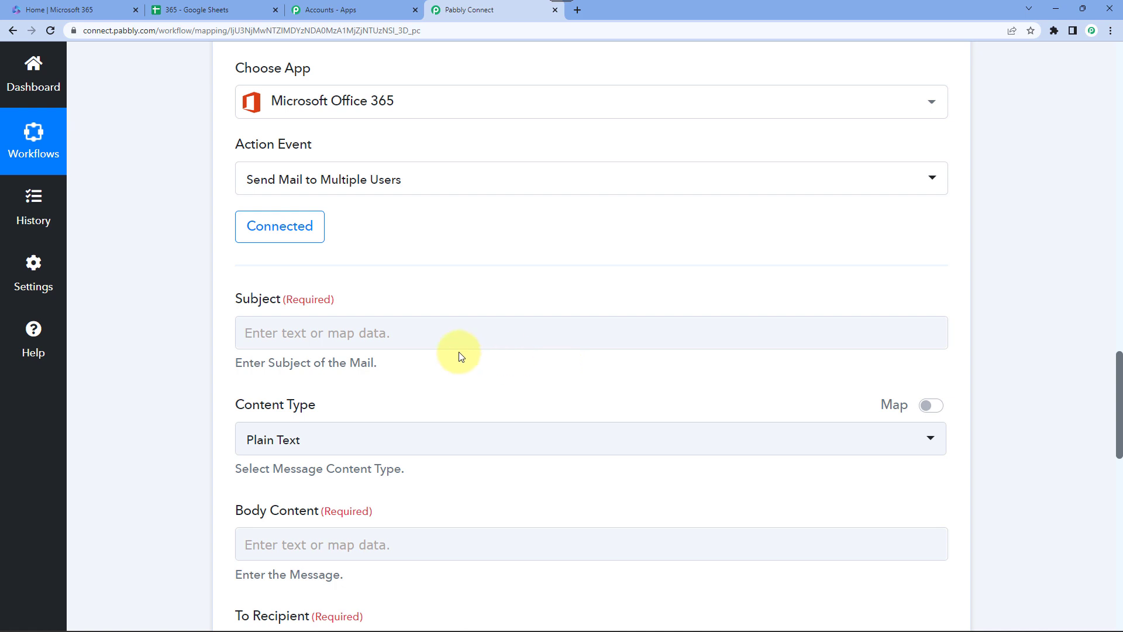
# Enter 'New Lead Generated' as the email subject
pyautogui.moveTo(230, 299); pyautogui.dragTo(275, 299)
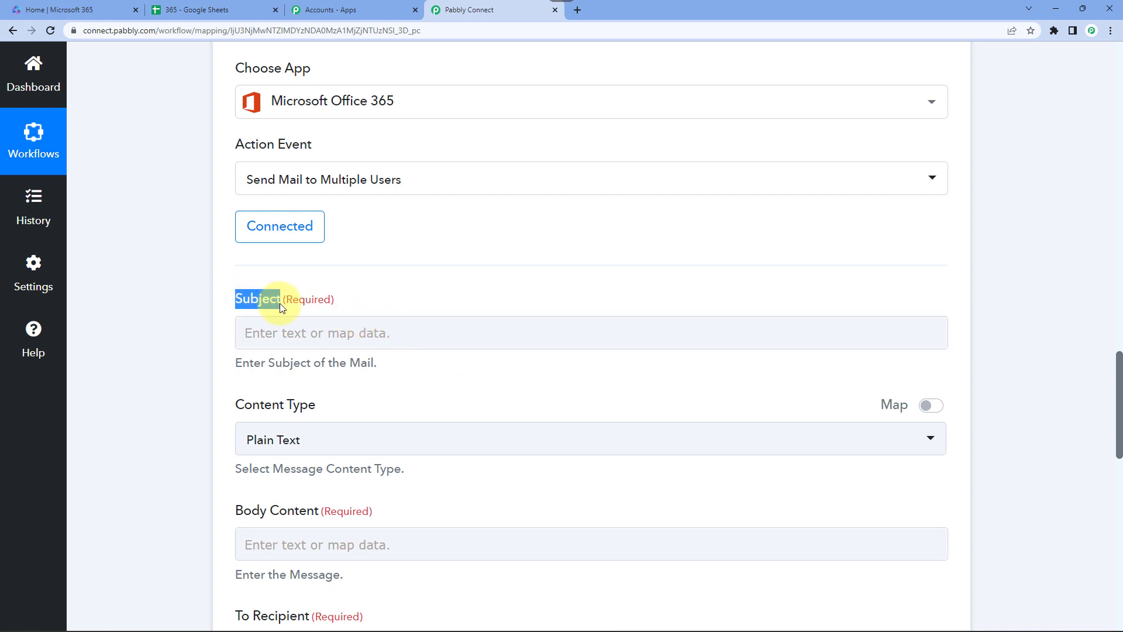
pyautogui.click(264, 299)
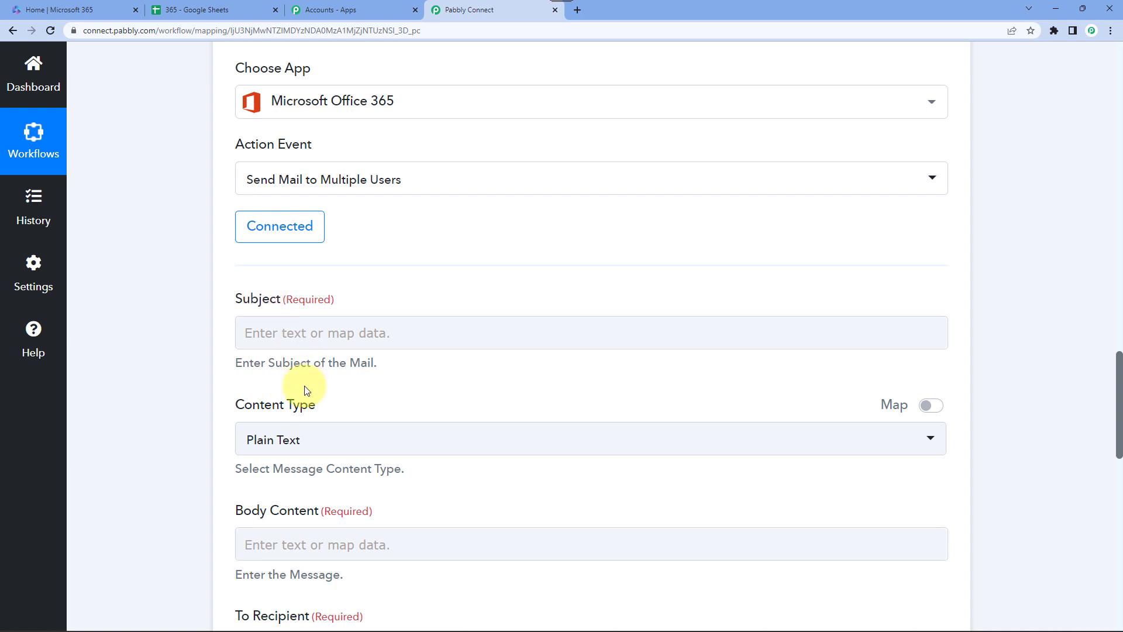
pyautogui.click(290, 331)
pyautogui.write('N')
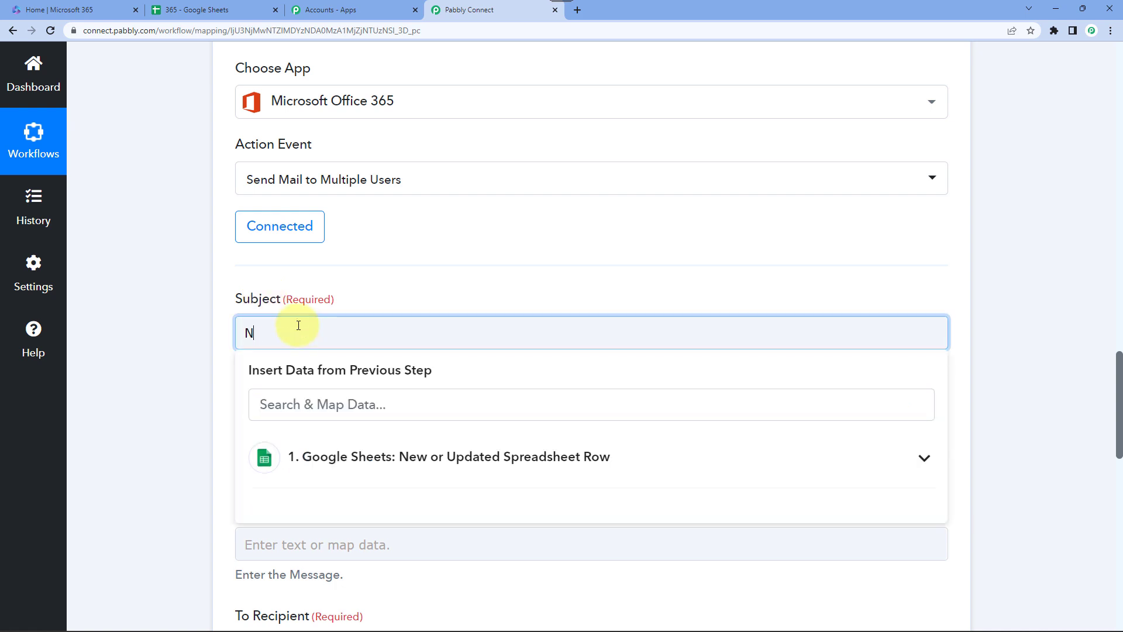
pyautogui.write('ew Lead ')
pyautogui.write('Generated')
pyautogui.click(194, 328)
# Keep the email Content Type set to Plain Text
pyautogui.scroll(-2, 194, 328)
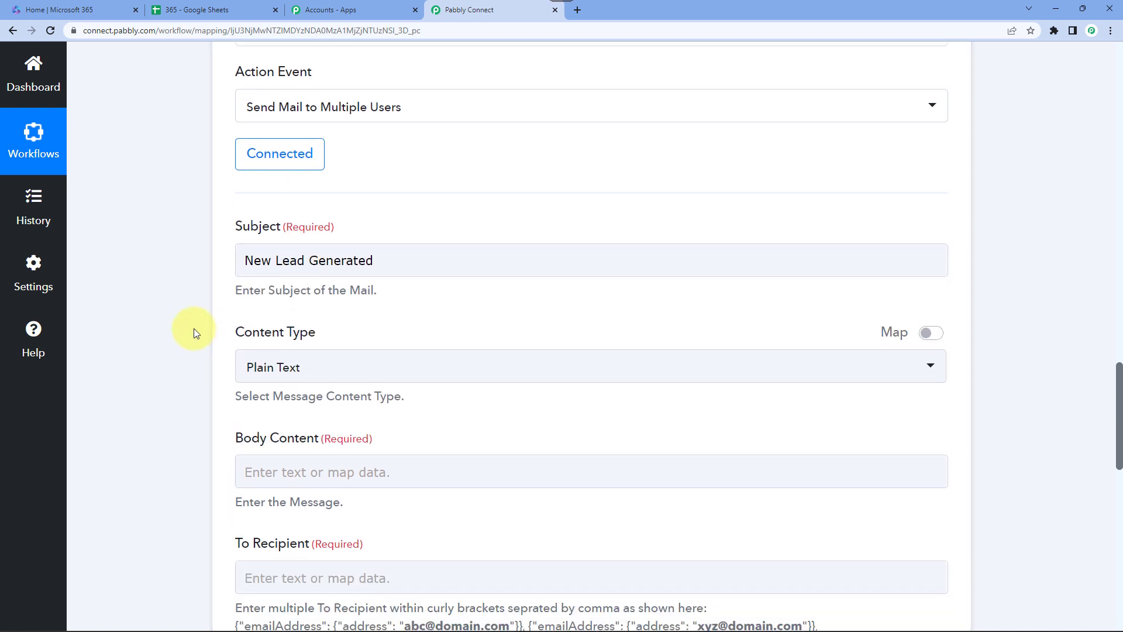
pyautogui.click(292, 321)
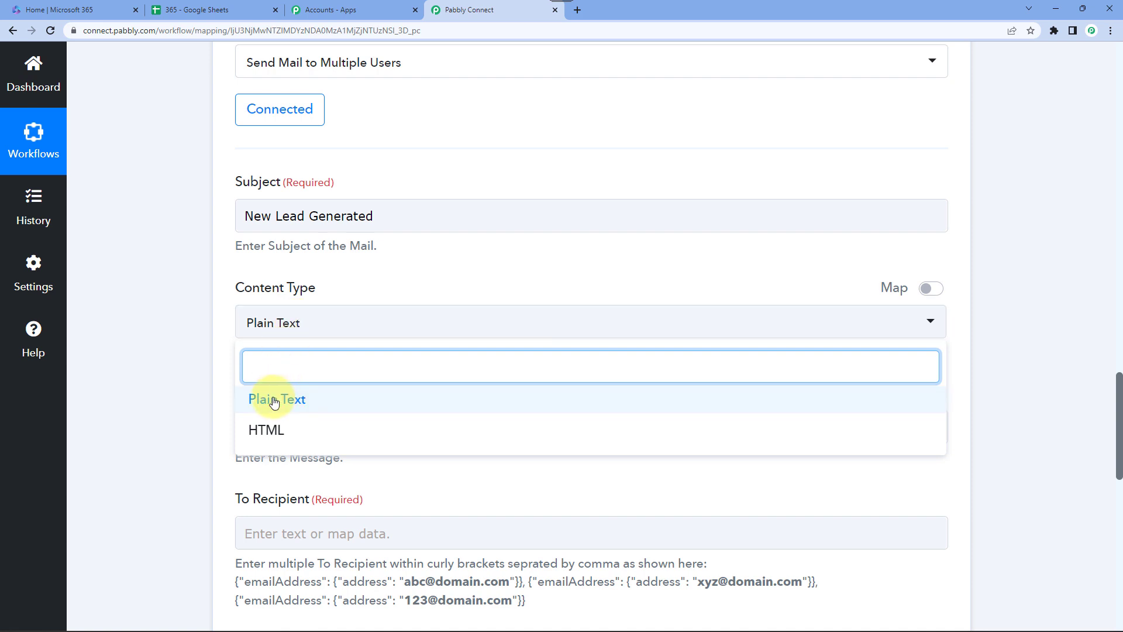
pyautogui.click(201, 325)
pyautogui.scroll(-3, 195, 324)
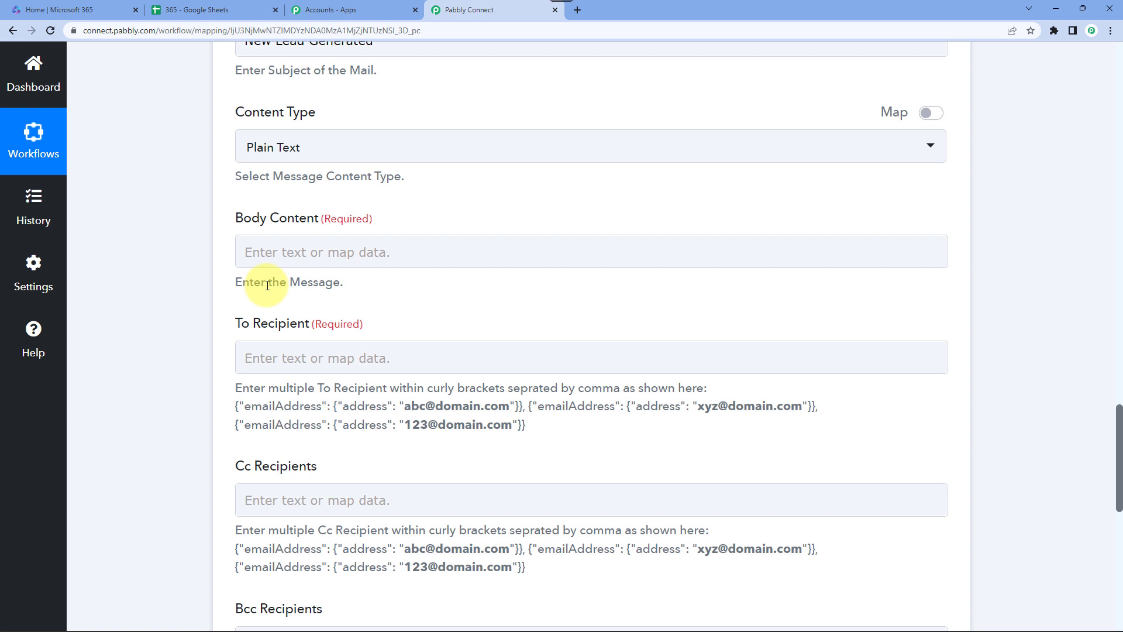
# Paste the 'Hello team' lead template with Name, Email, Phone and City labels into Body Content
pyautogui.click(296, 250)
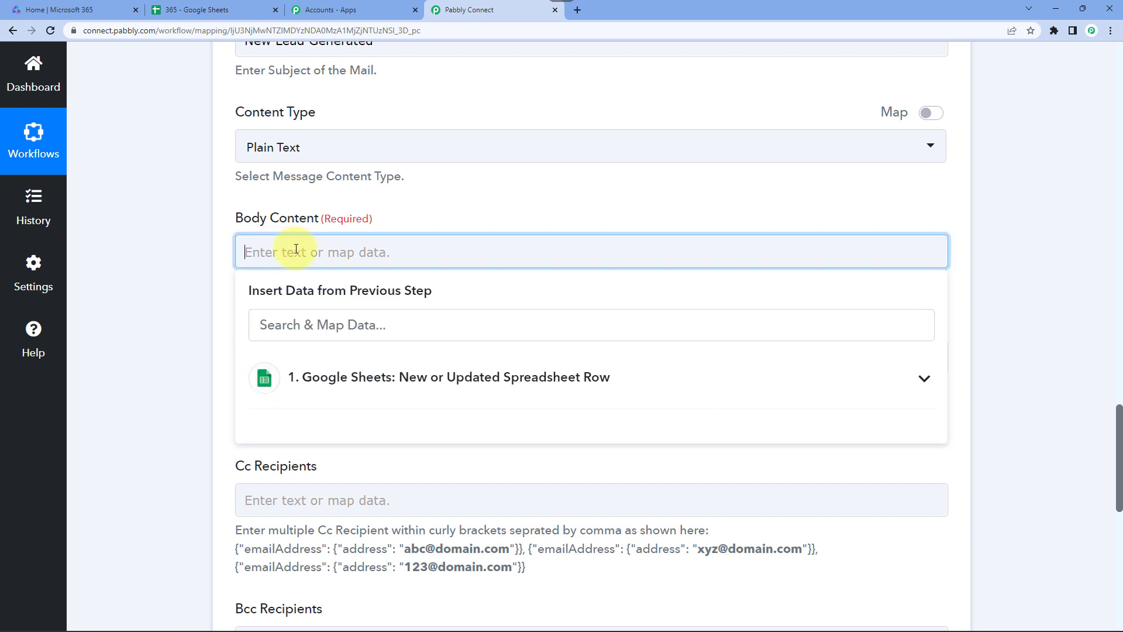
pyautogui.write('Hello team,  We have received a new lead  Details:  Name: Email: Phone: City:  Thanks.')
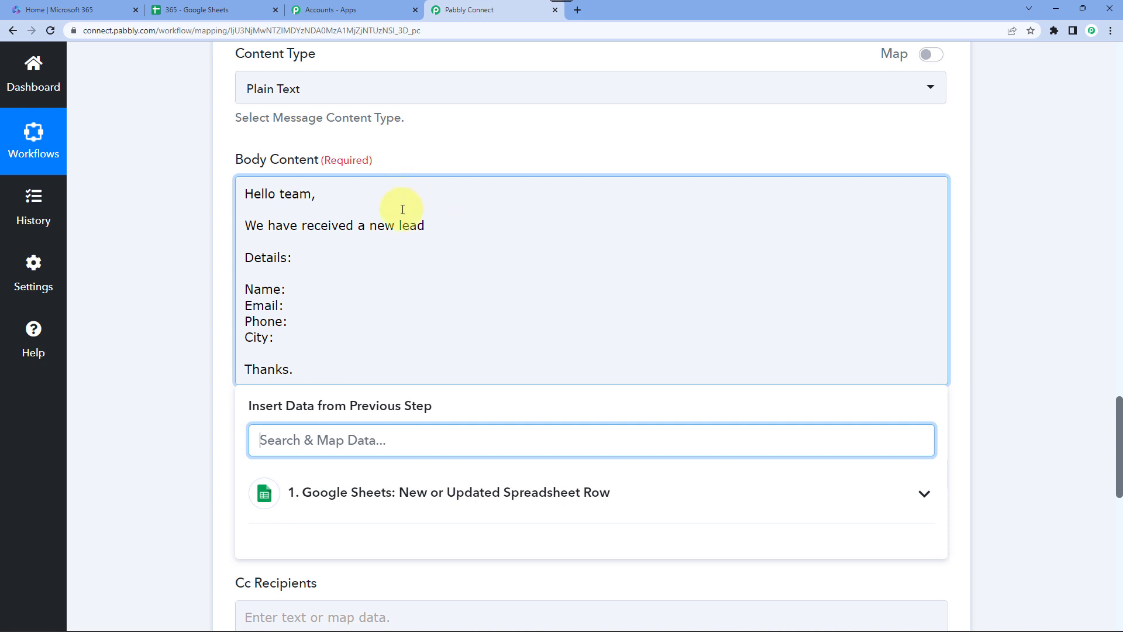
pyautogui.click(286, 289)
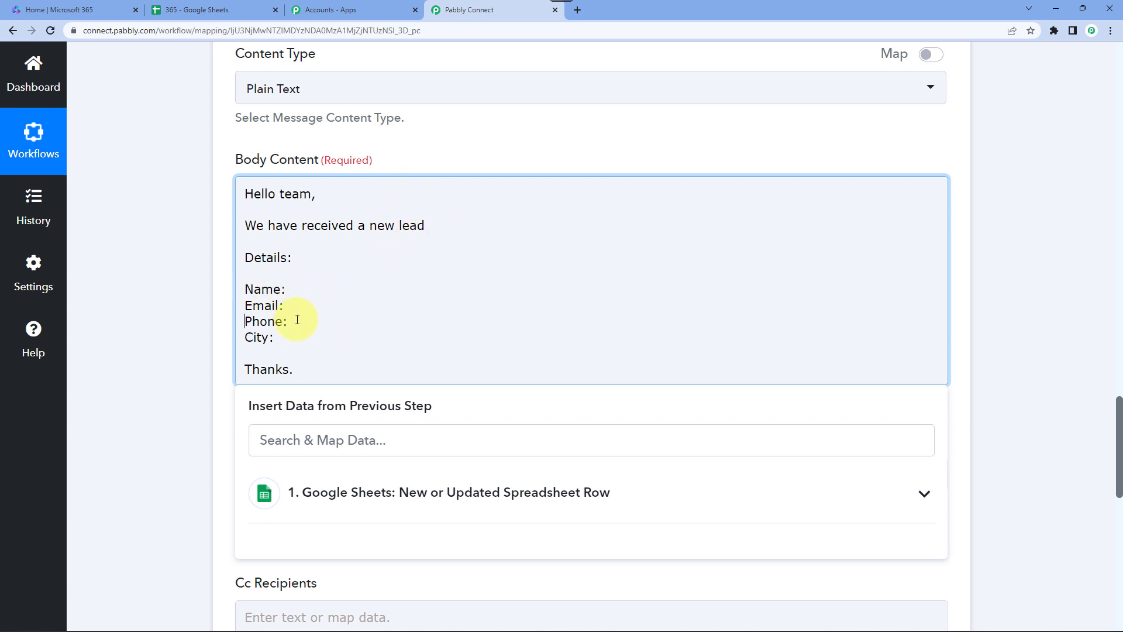
pyautogui.click(298, 351)
# Look over the trigger response's captured phone number and email values
pyautogui.scroll(3, 501, 175)
pyautogui.scroll(10, 502, 174)
pyautogui.scroll(3, 503, 175)
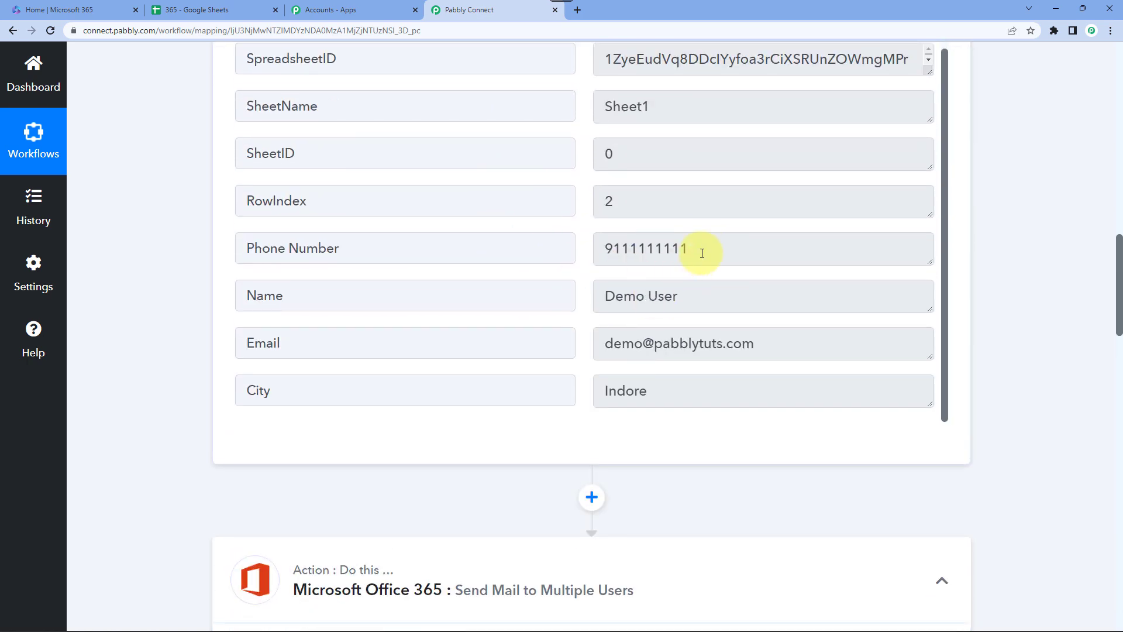
pyautogui.doubleClick(709, 251)
pyautogui.moveTo(711, 295); pyautogui.dragTo(534, 295)
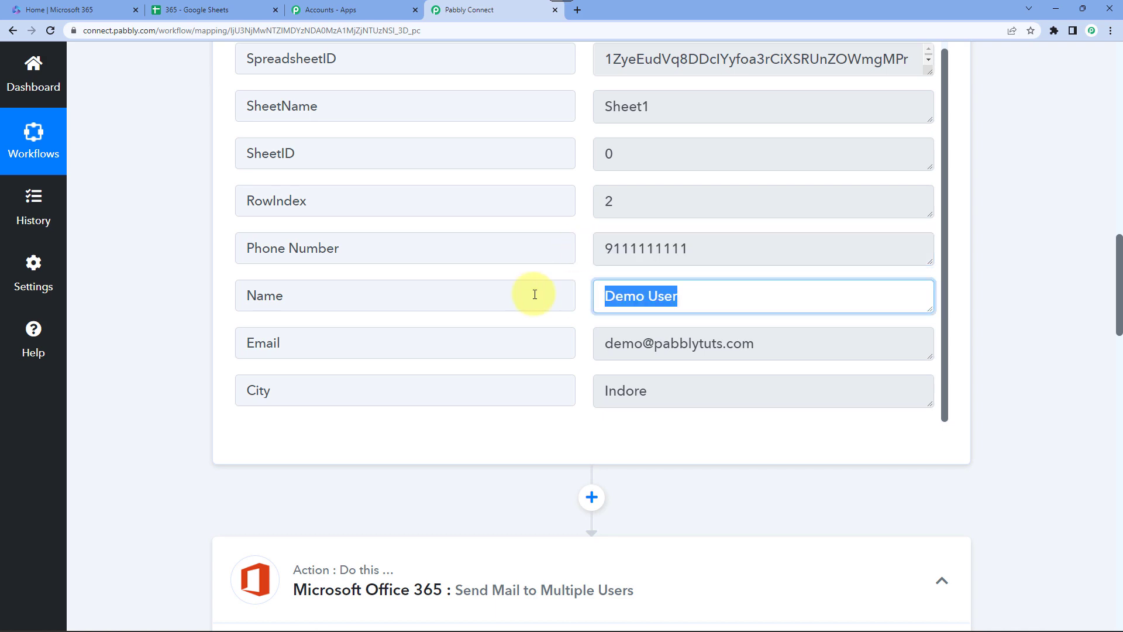
pyautogui.tripleClick(793, 345)
pyautogui.moveTo(701, 389); pyautogui.dragTo(177, 289)
# Map the Google Sheets row field '1. Name : Demo User' after 'Name:' in the body
pyautogui.scroll(-1, 180, 289)
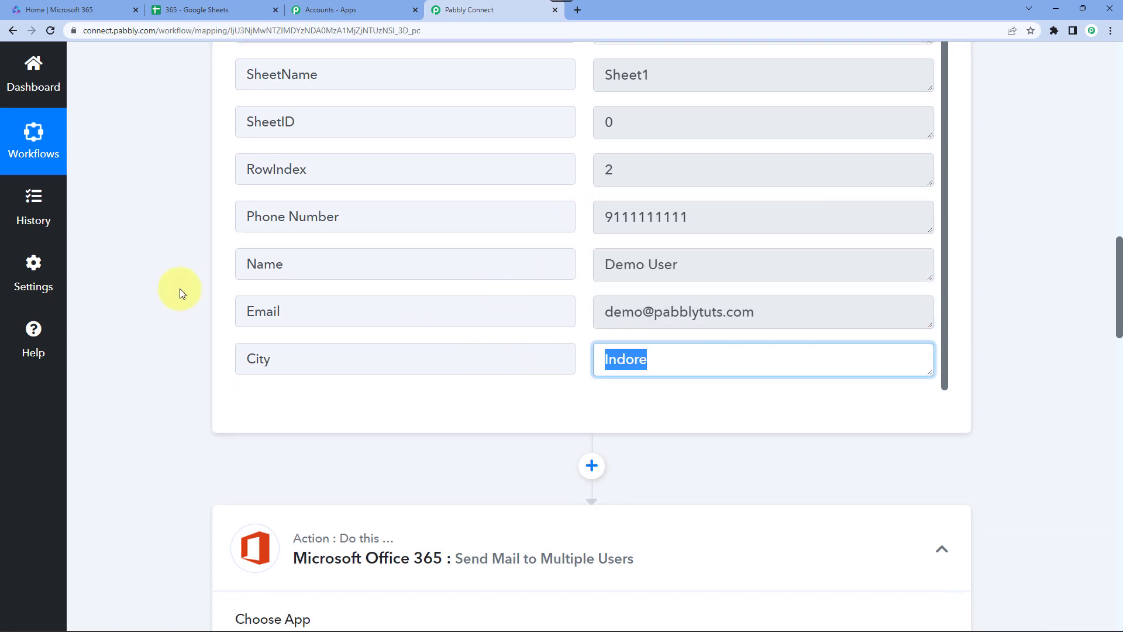
pyautogui.scroll(-10, 180, 289)
pyautogui.click(275, 345)
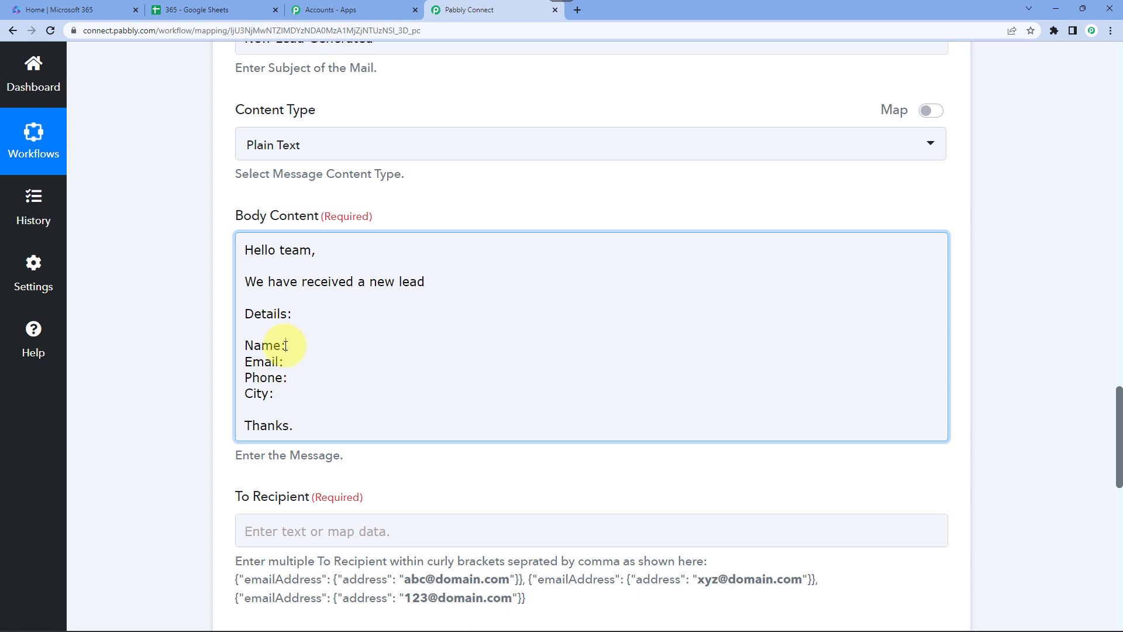
pyautogui.click(286, 345)
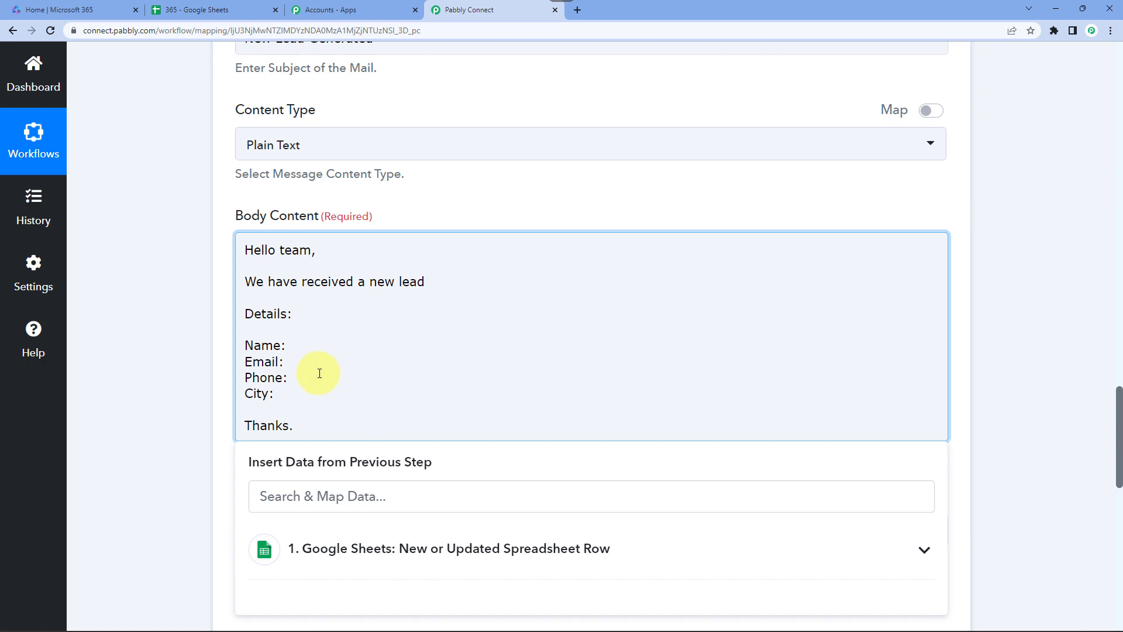
pyautogui.scroll(-5, 171, 319)
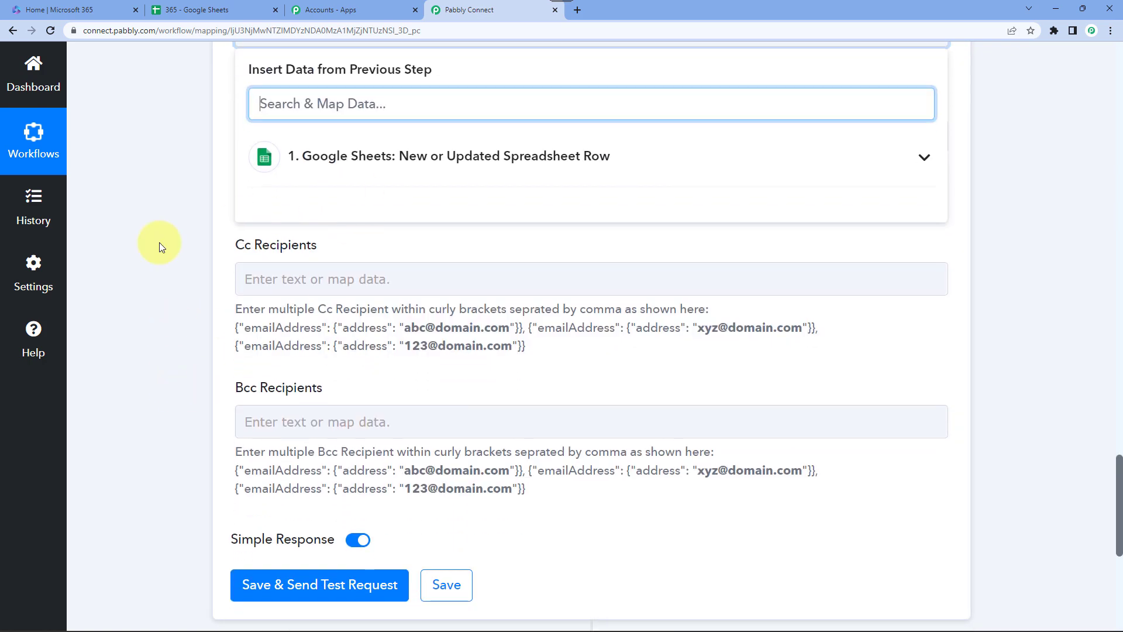
pyautogui.scroll(2, 159, 242)
pyautogui.scroll(3, 205, 210)
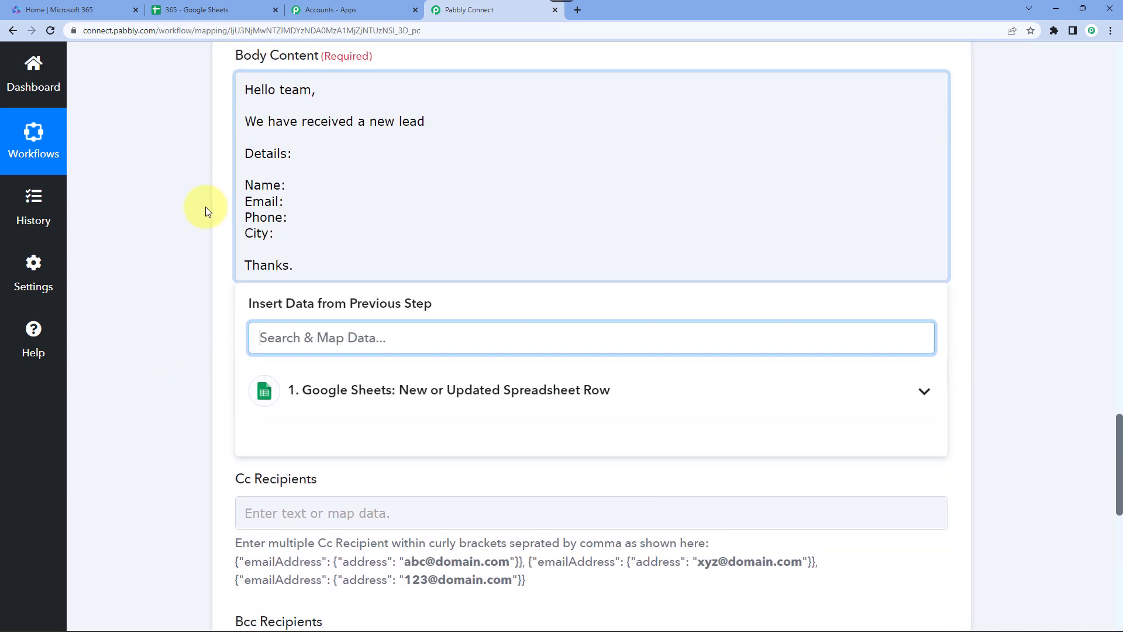
pyautogui.click(328, 390)
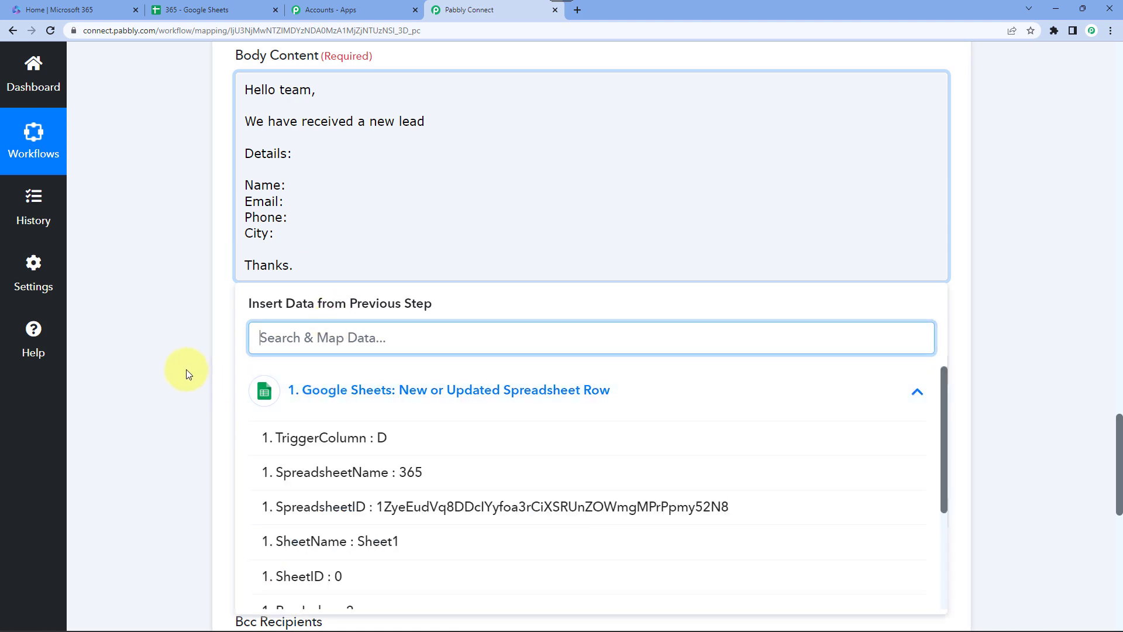
pyautogui.scroll(-2, 189, 367)
pyautogui.scroll(3, 188, 367)
pyautogui.scroll(-3, 188, 367)
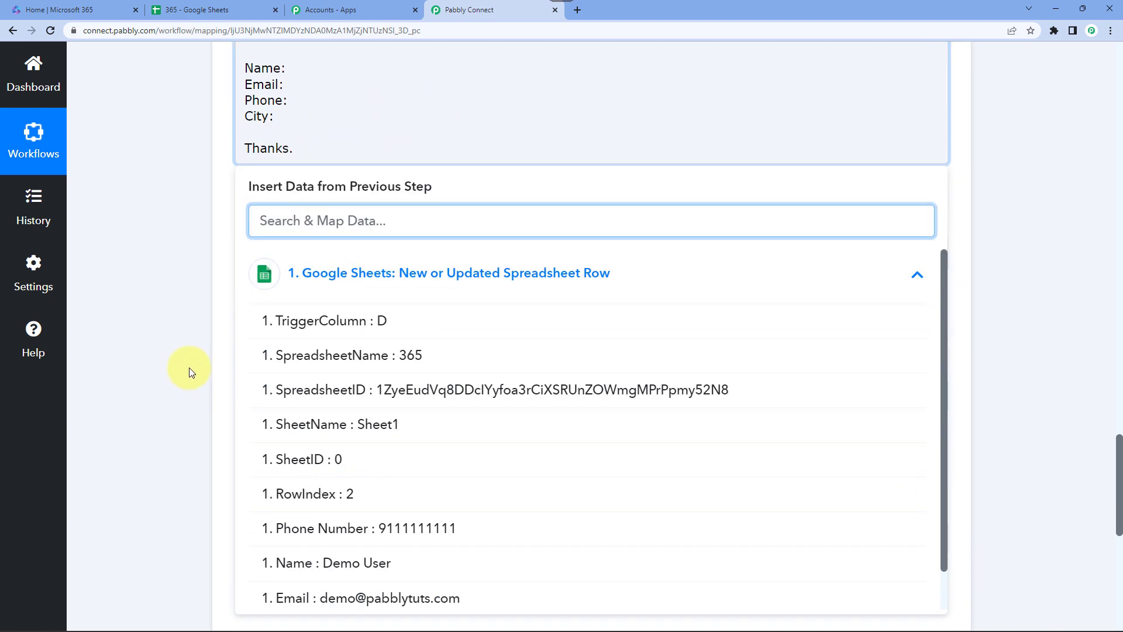
pyautogui.scroll(-2, 189, 368)
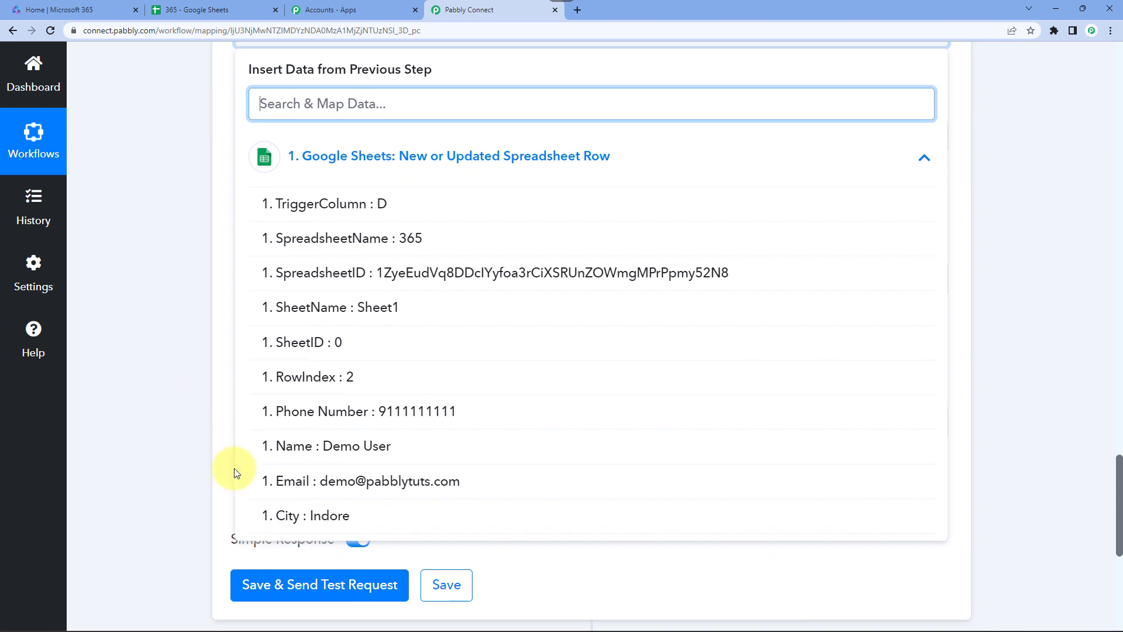
pyautogui.click(383, 447)
pyautogui.scroll(4, 196, 241)
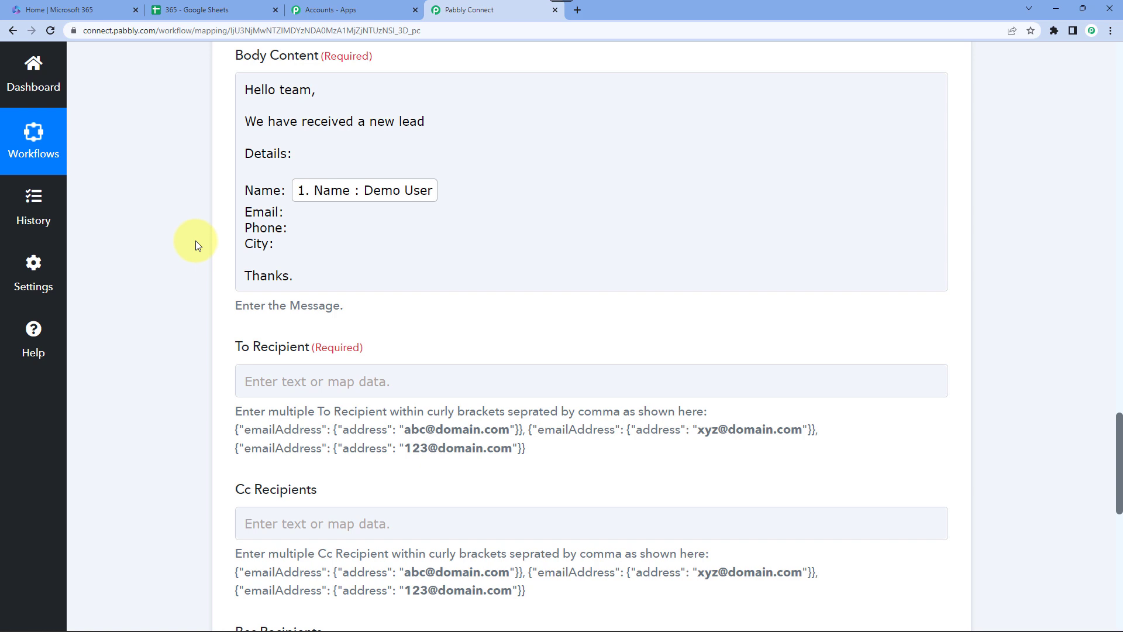
pyautogui.click(199, 9)
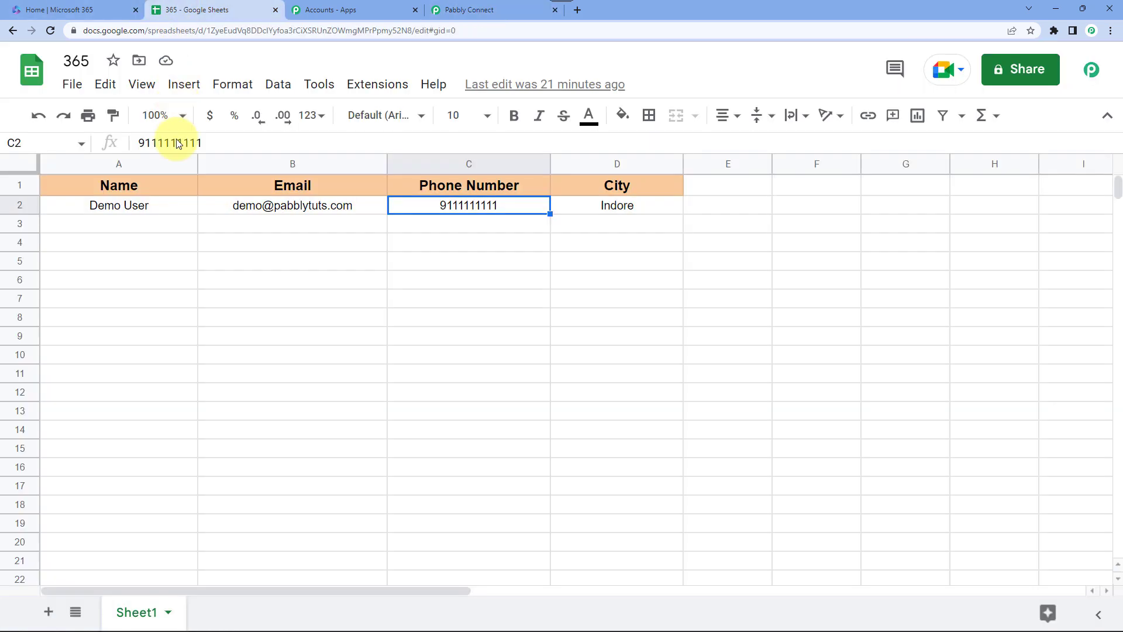
pyautogui.click(123, 228)
pyautogui.click(241, 241)
pyautogui.click(434, 229)
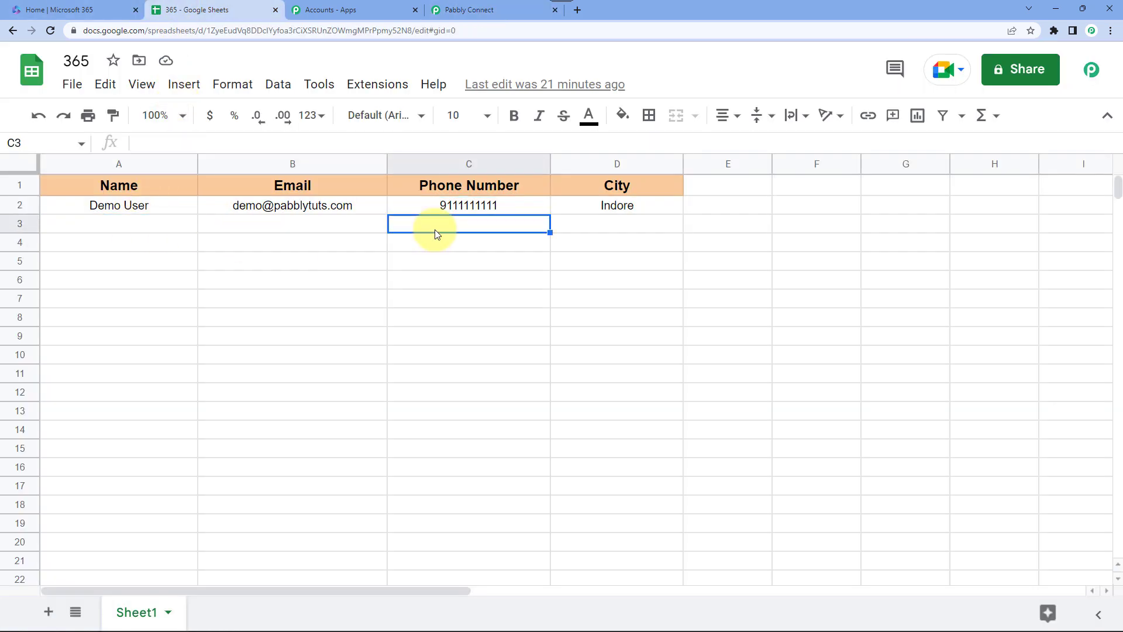
pyautogui.click(114, 229)
pyautogui.click(122, 211)
pyautogui.click(122, 222)
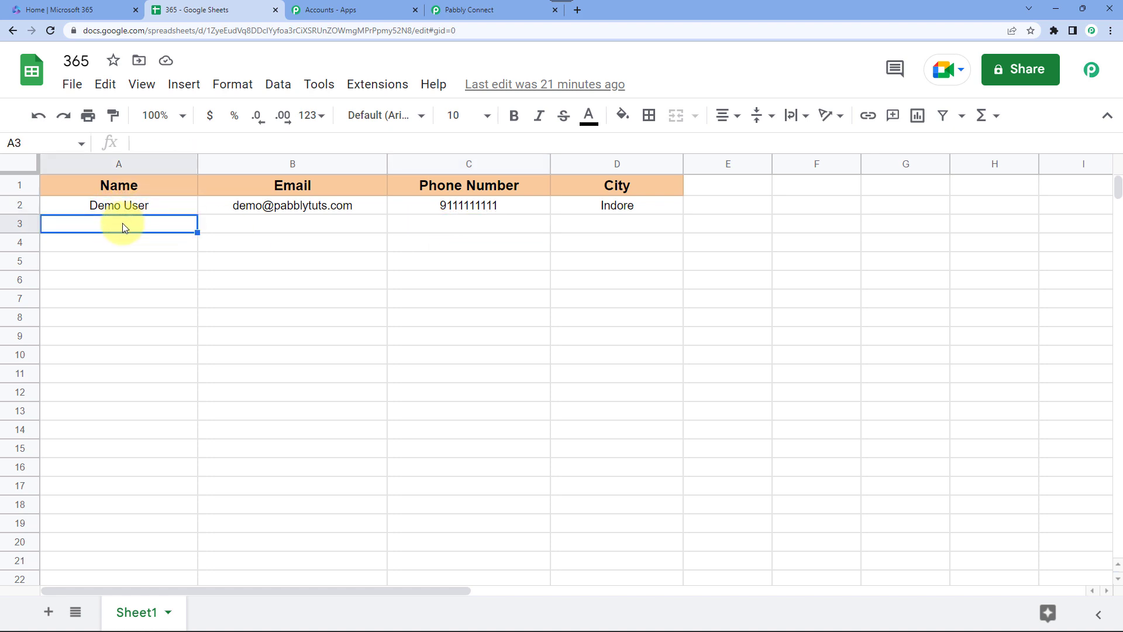
pyautogui.click(134, 211)
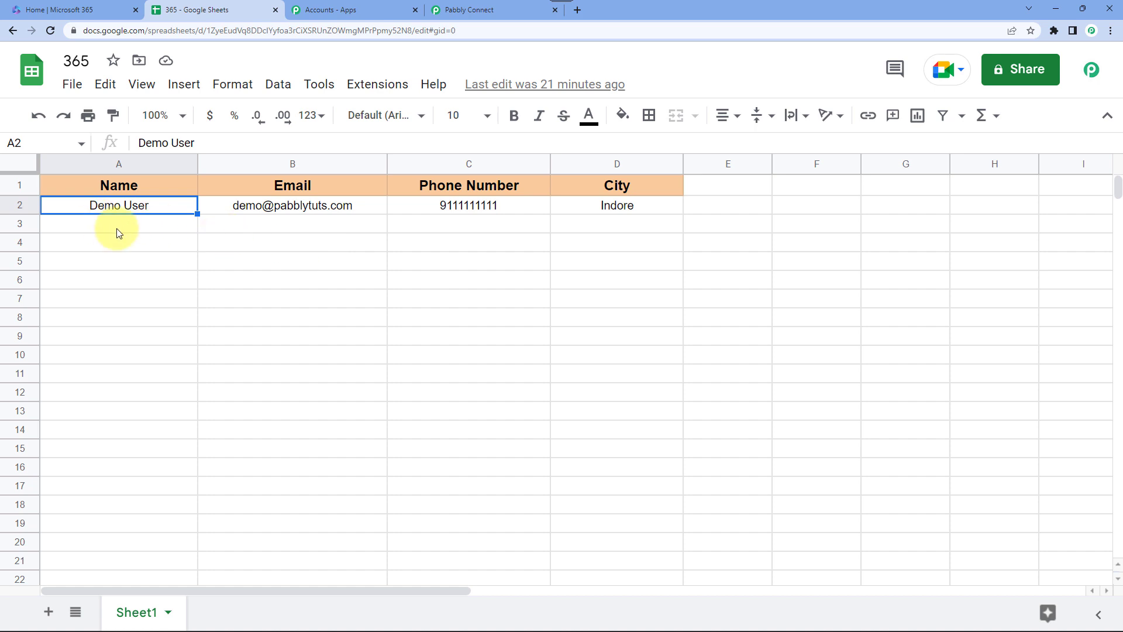
pyautogui.click(118, 231)
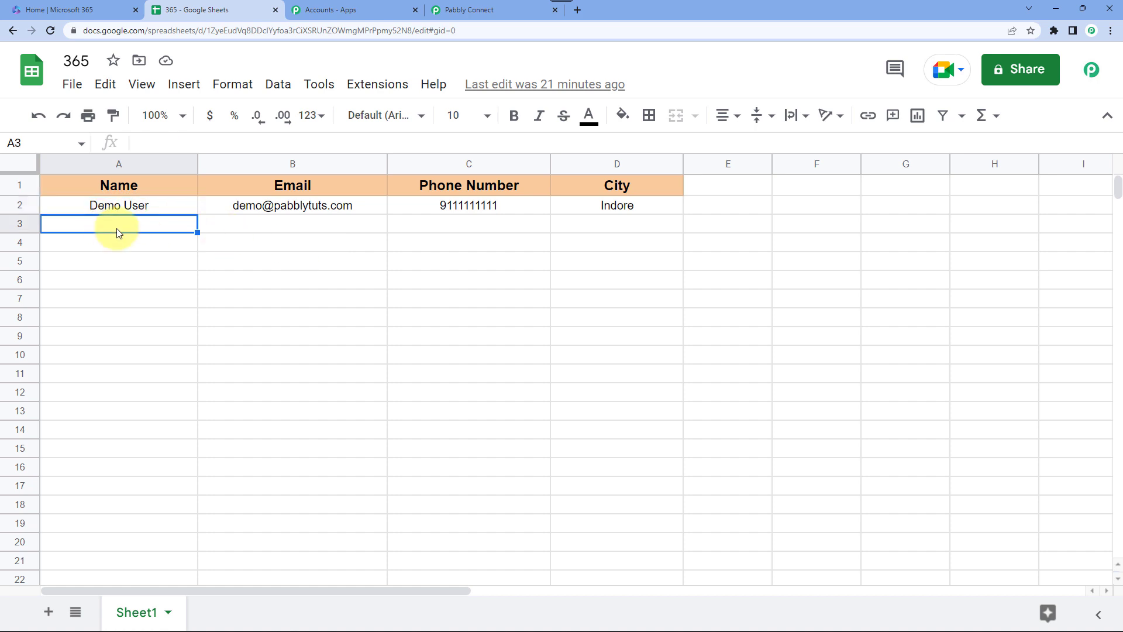
pyautogui.click(487, 10)
pyautogui.click(437, 191)
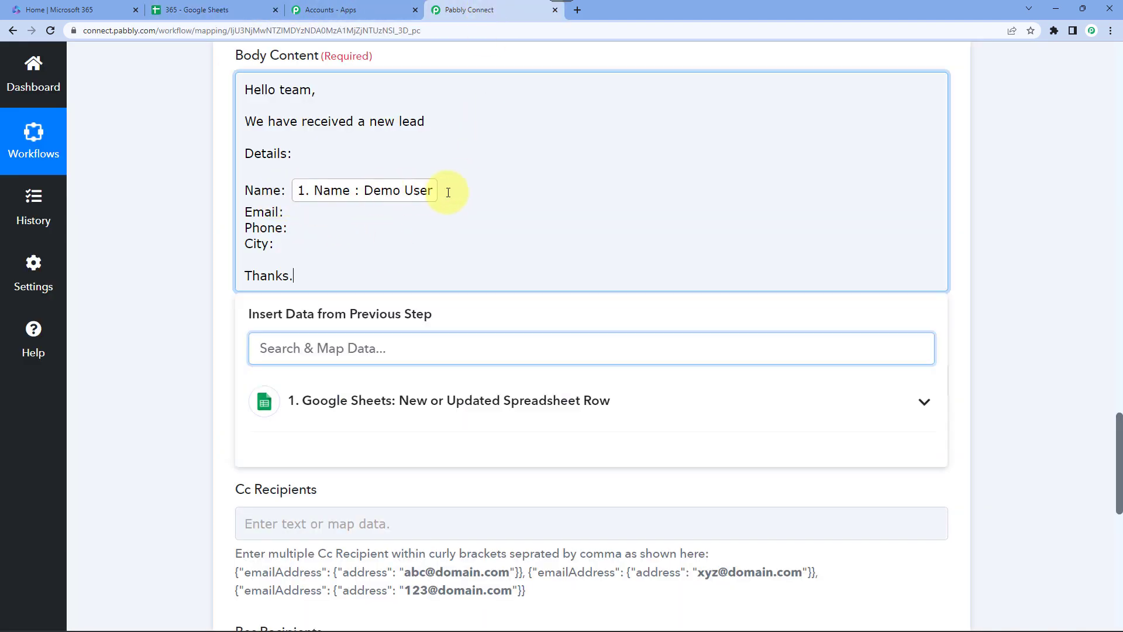
pyautogui.click(227, 184)
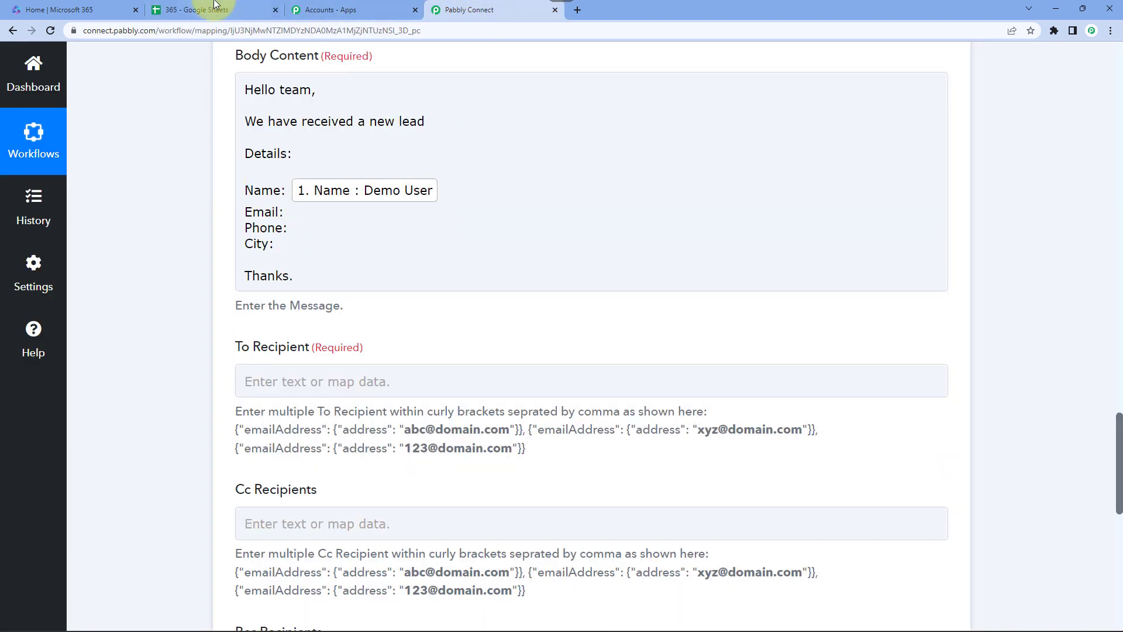
pyautogui.click(193, 9)
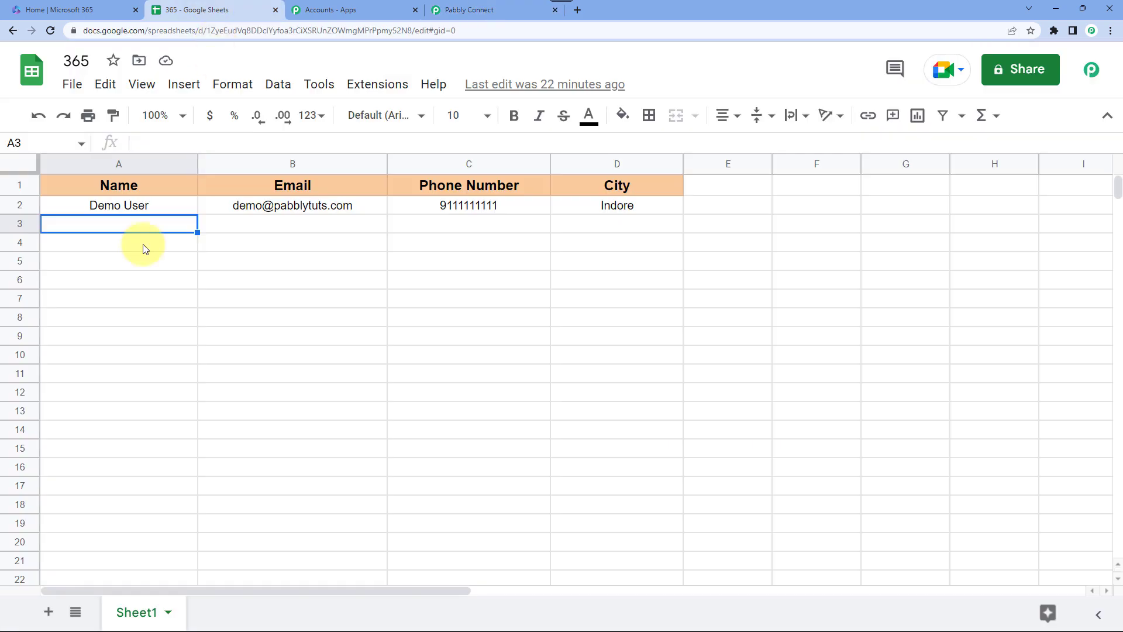
pyautogui.click(121, 207)
pyautogui.click(462, 9)
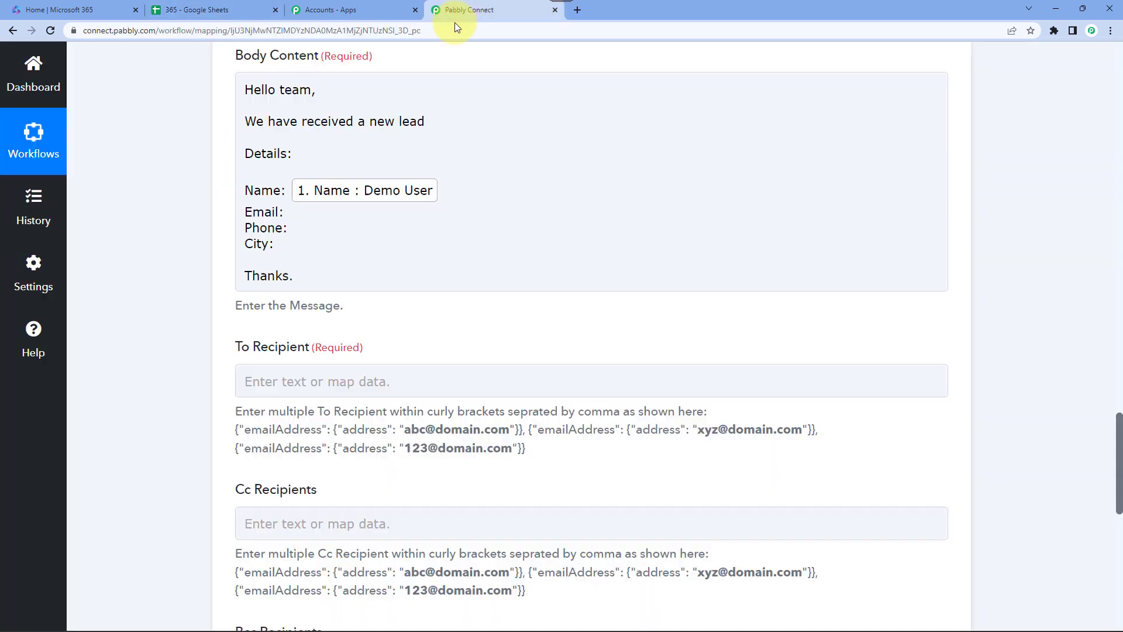
pyautogui.click(178, 4)
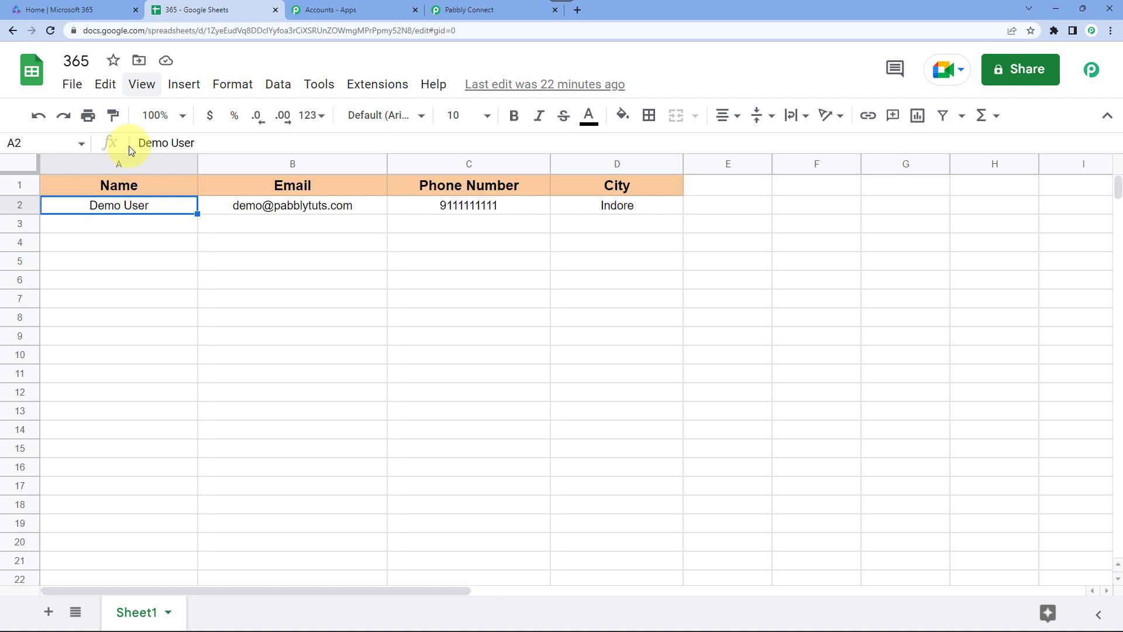
pyautogui.click(103, 222)
pyautogui.click(493, 8)
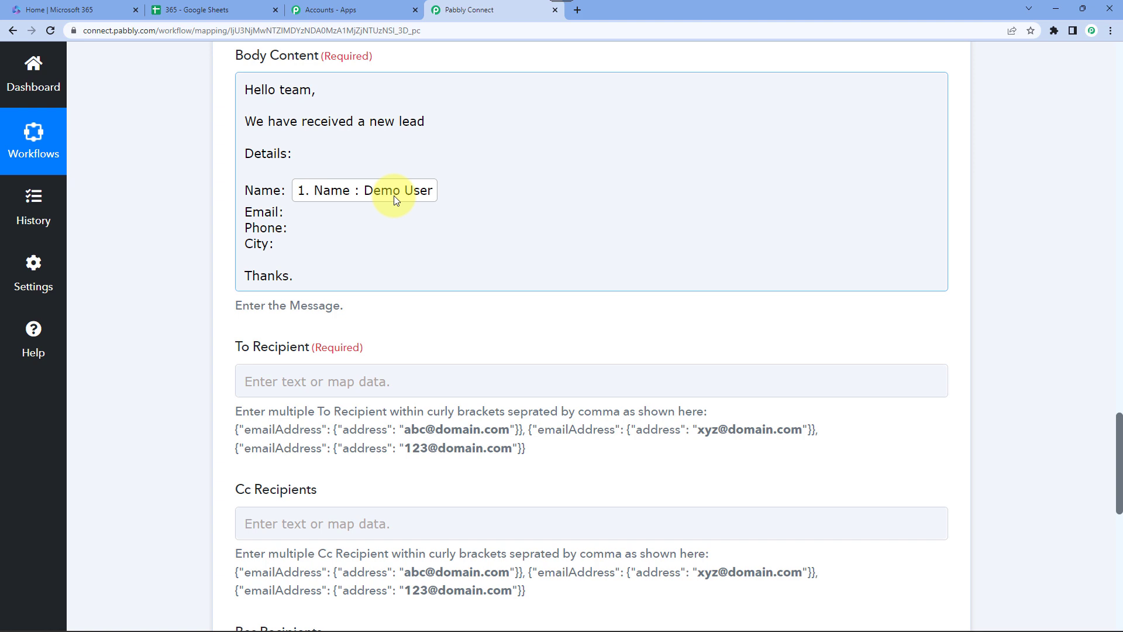
# Map the sheet row's Email and Phone Number fields after 'Email:' and 'Phone:' in the body
pyautogui.click(283, 213)
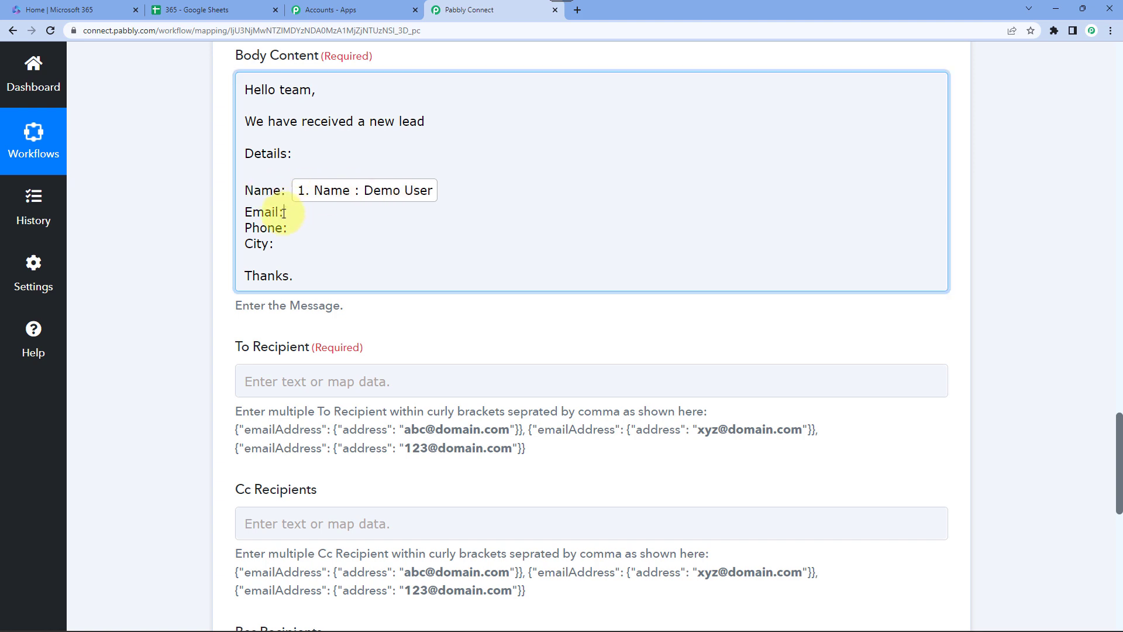
pyautogui.click(281, 383)
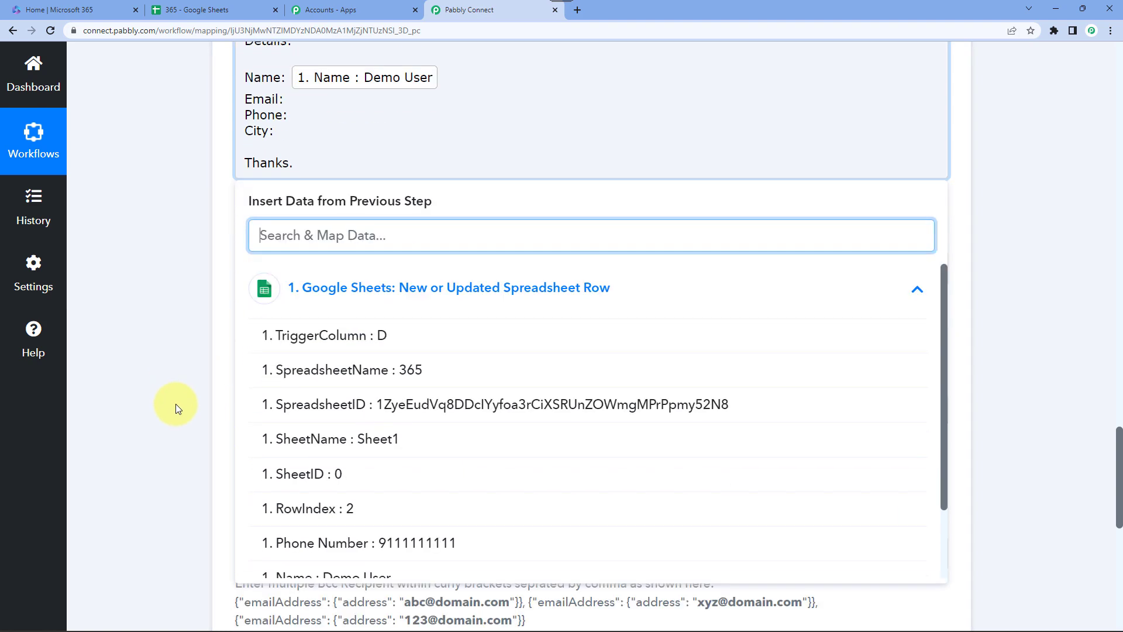
pyautogui.scroll(-2, 351, 476)
pyautogui.click(418, 562)
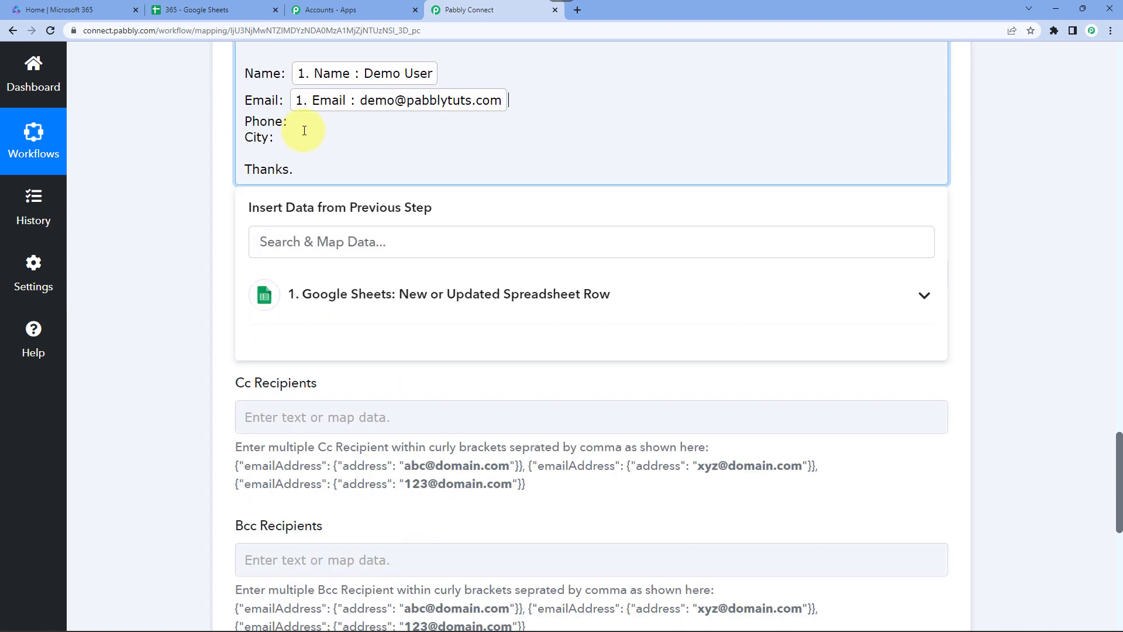
pyautogui.click(287, 121)
pyautogui.click(333, 310)
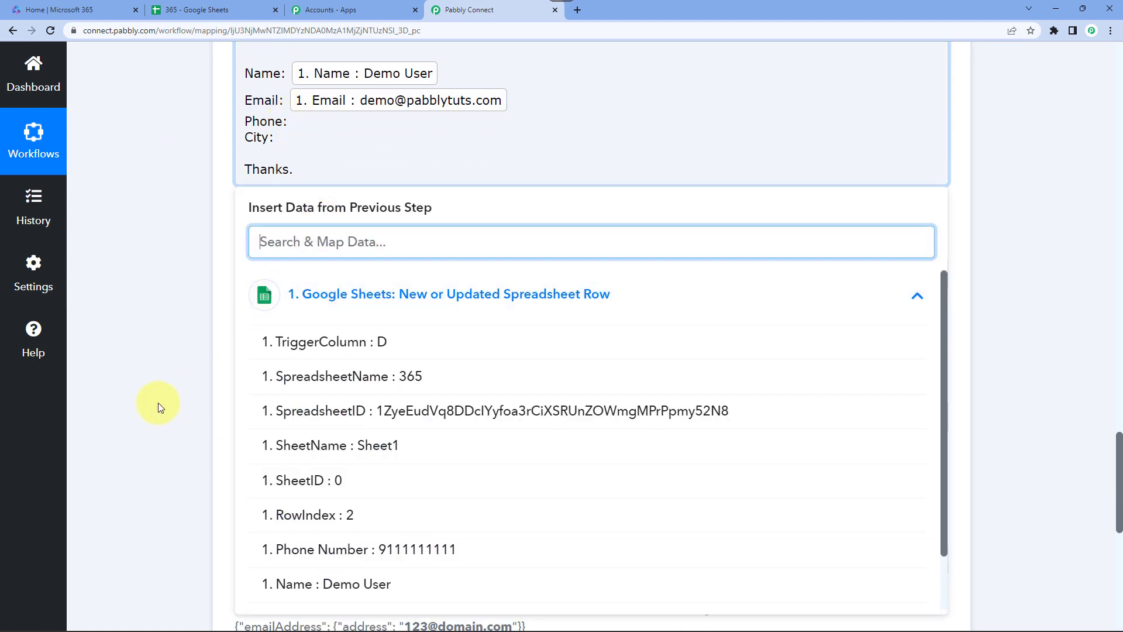
pyautogui.scroll(-4, 157, 403)
pyautogui.click(389, 315)
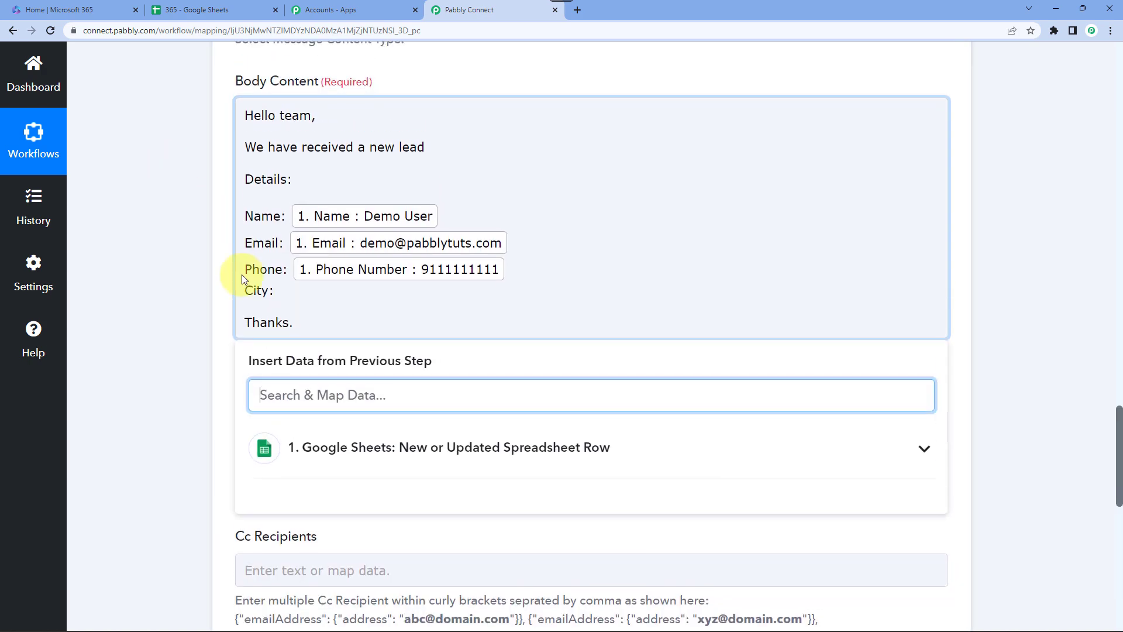
# Map the sheet row's City field after 'City:' in the body
pyautogui.click(277, 293)
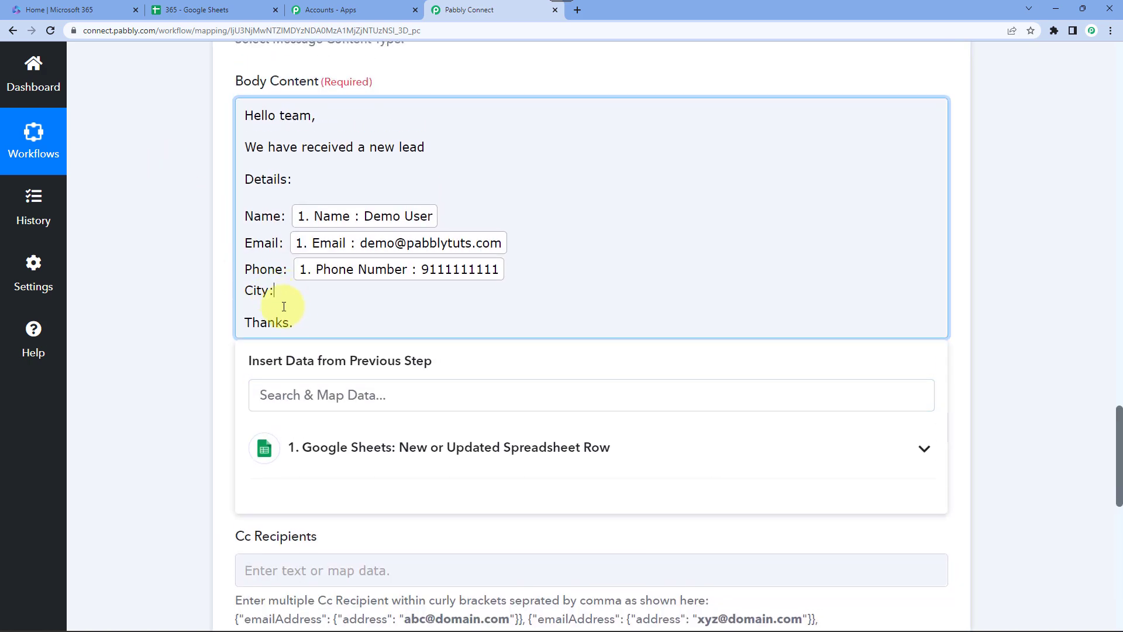
pyautogui.click(306, 394)
pyautogui.click(260, 447)
pyautogui.scroll(-3, 193, 461)
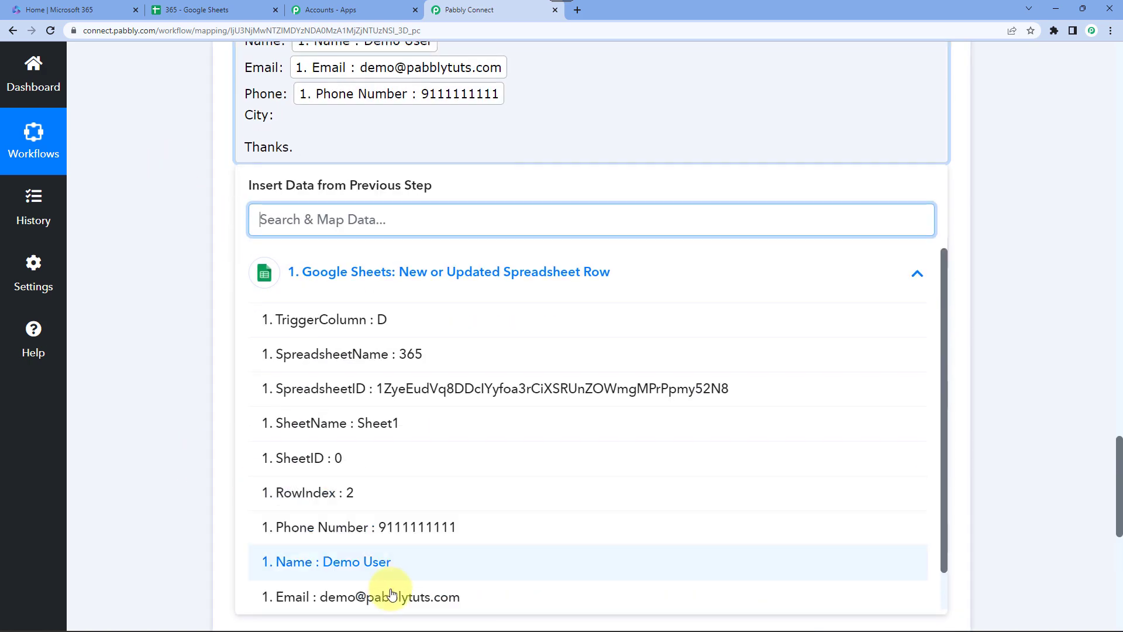
pyautogui.scroll(-1, 368, 590)
pyautogui.click(334, 592)
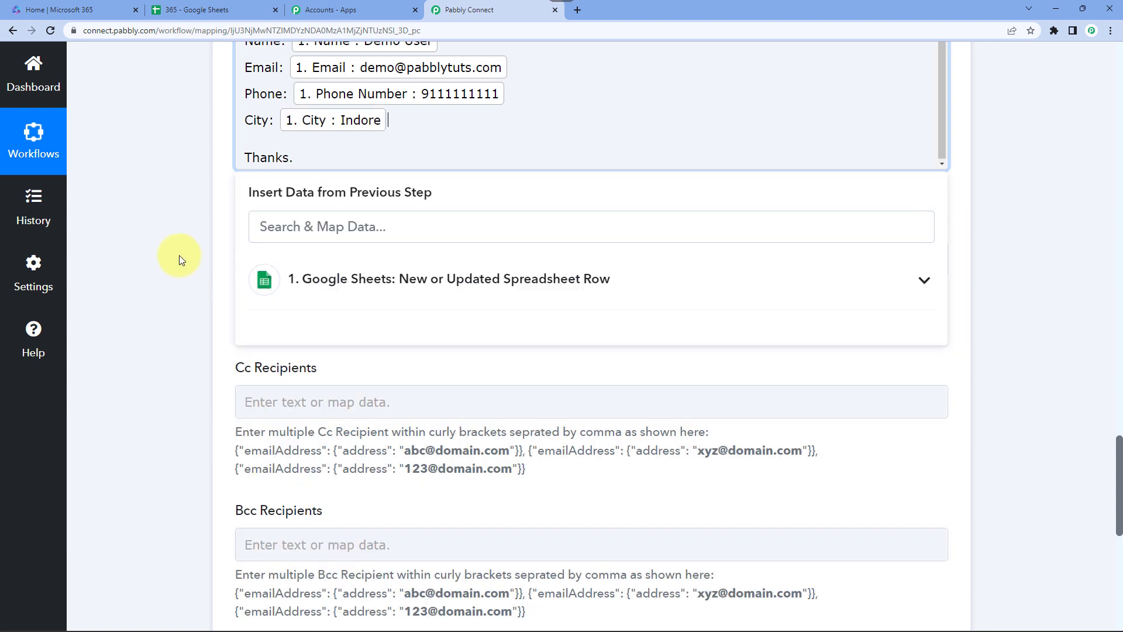
pyautogui.click(179, 246)
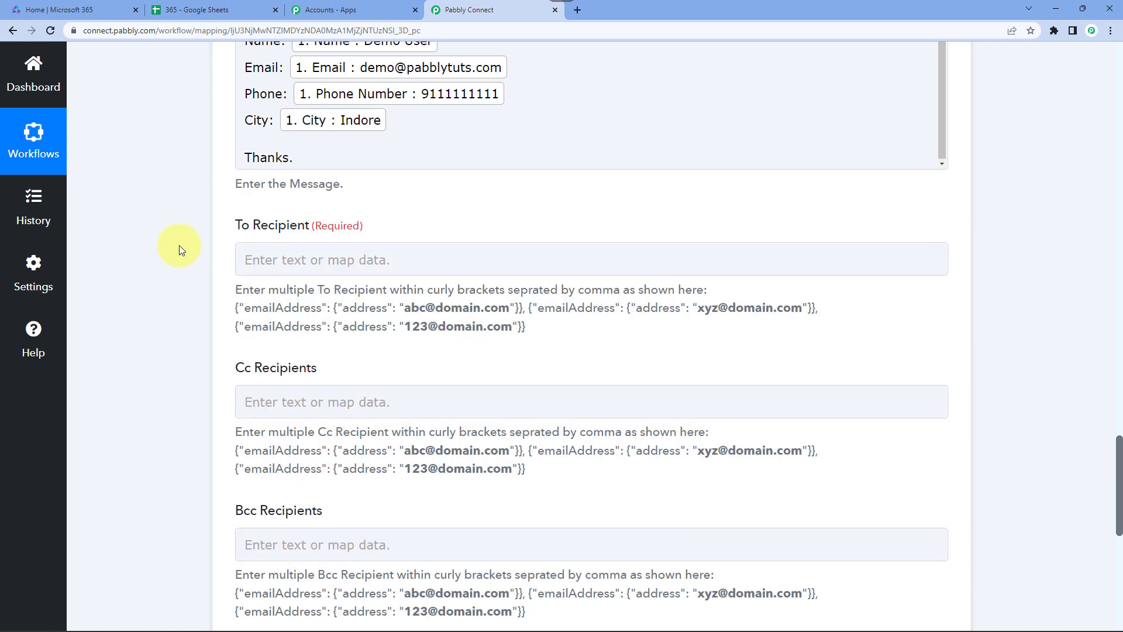
pyautogui.scroll(3, 179, 245)
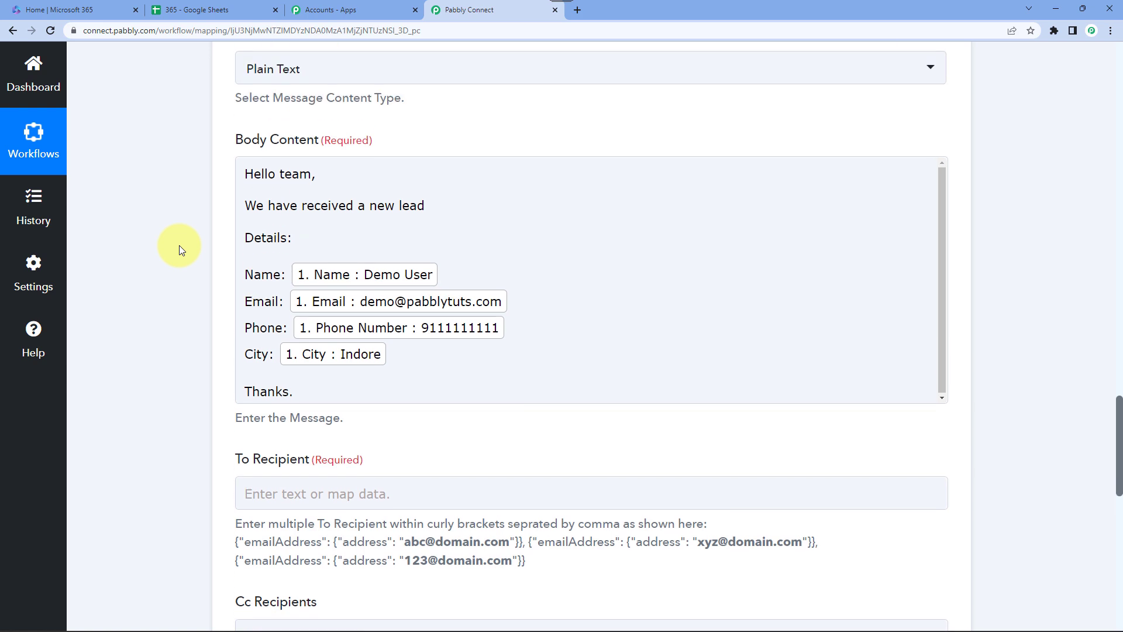
# Review the body text from 'Hello team' through the closing 'Thanks.' line
pyautogui.scroll(1, 179, 245)
pyautogui.click(443, 270)
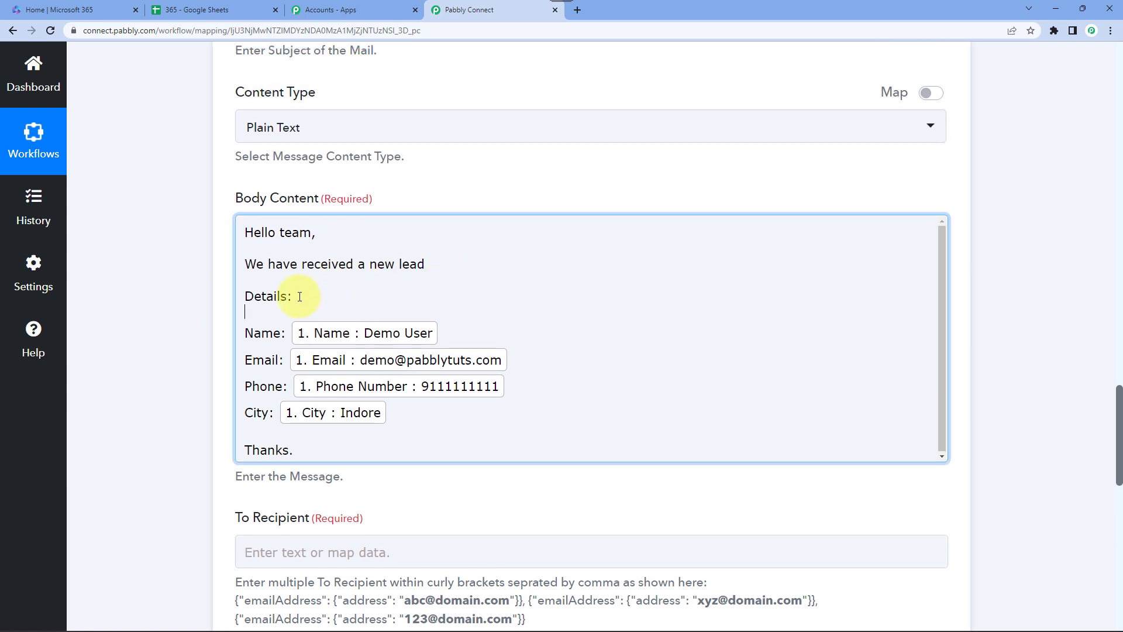
pyautogui.click(252, 233)
pyautogui.moveTo(251, 232); pyautogui.dragTo(326, 295)
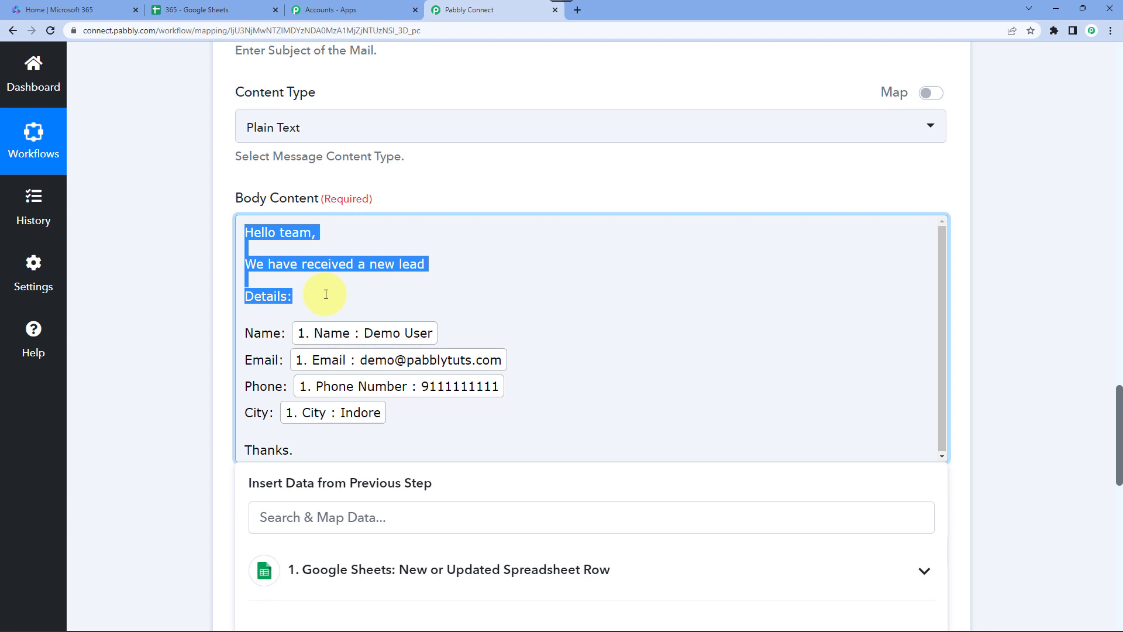
pyautogui.click(302, 264)
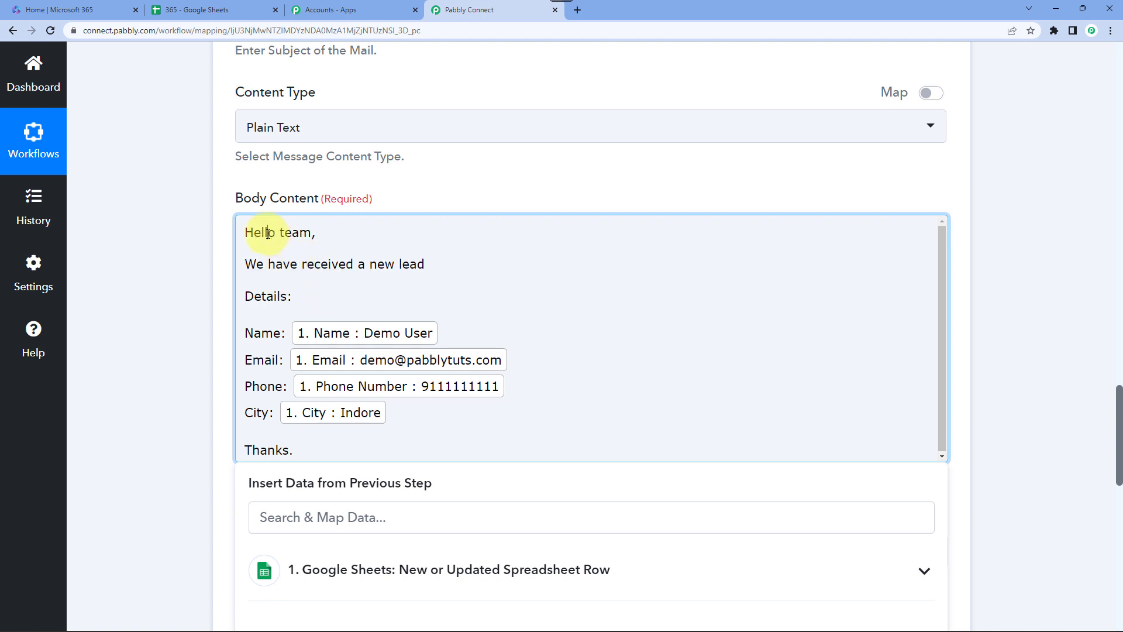
pyautogui.moveTo(268, 234); pyautogui.dragTo(300, 293)
pyautogui.click(263, 330)
pyautogui.click(246, 449)
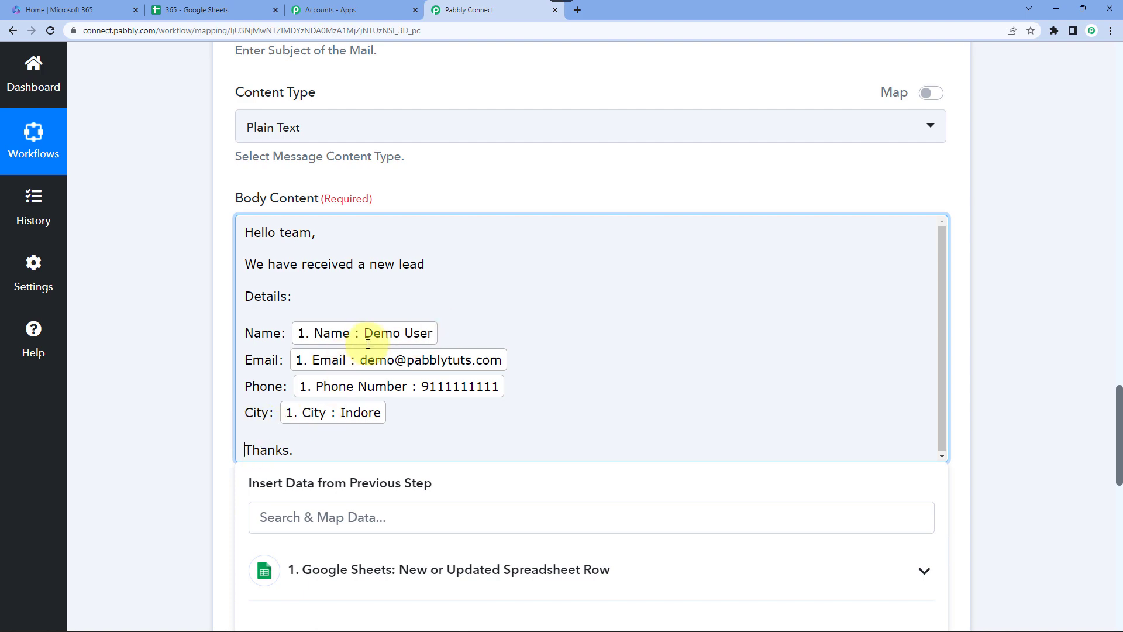
# Compare with the lead spreadsheet, then close Insert Data and focus the To Recipient field
pyautogui.click(87, 10)
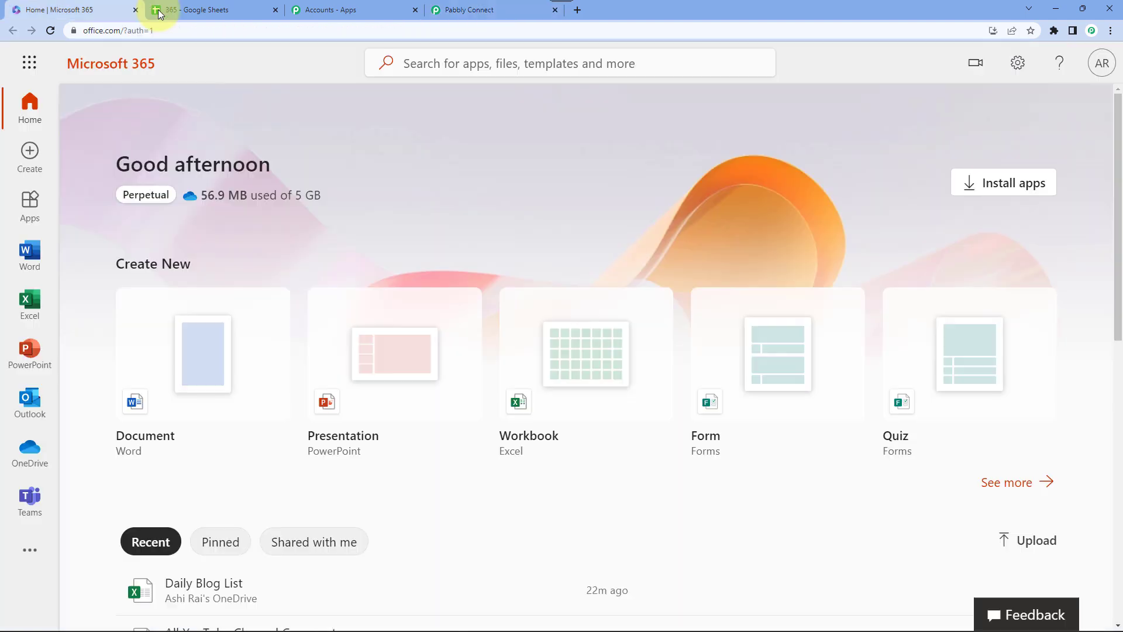
pyautogui.click(159, 11)
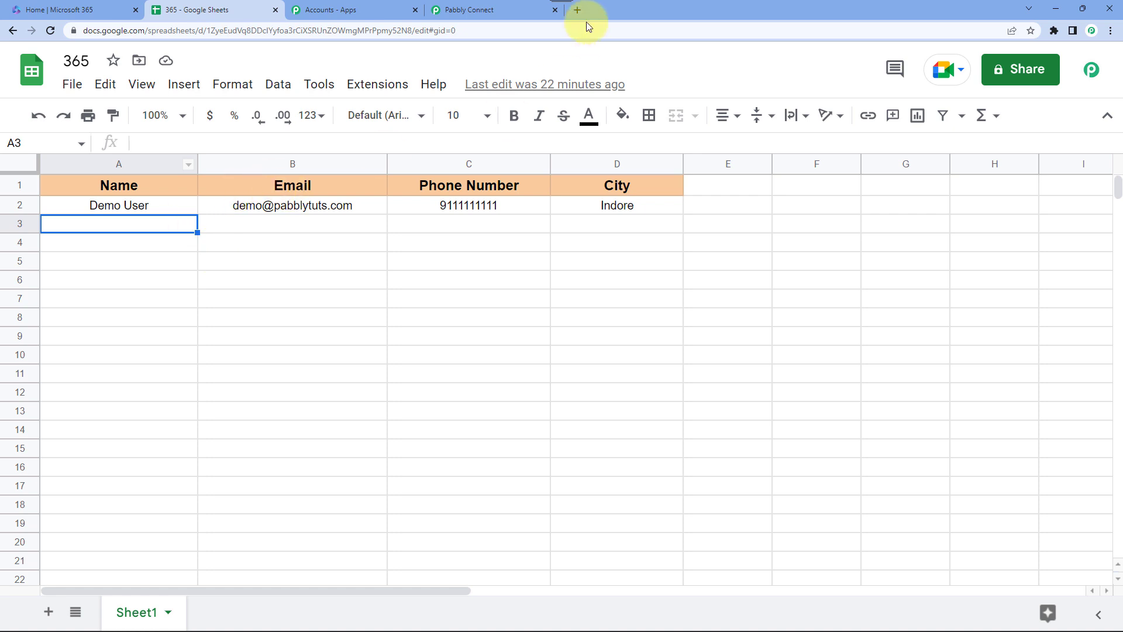
pyautogui.click(503, 9)
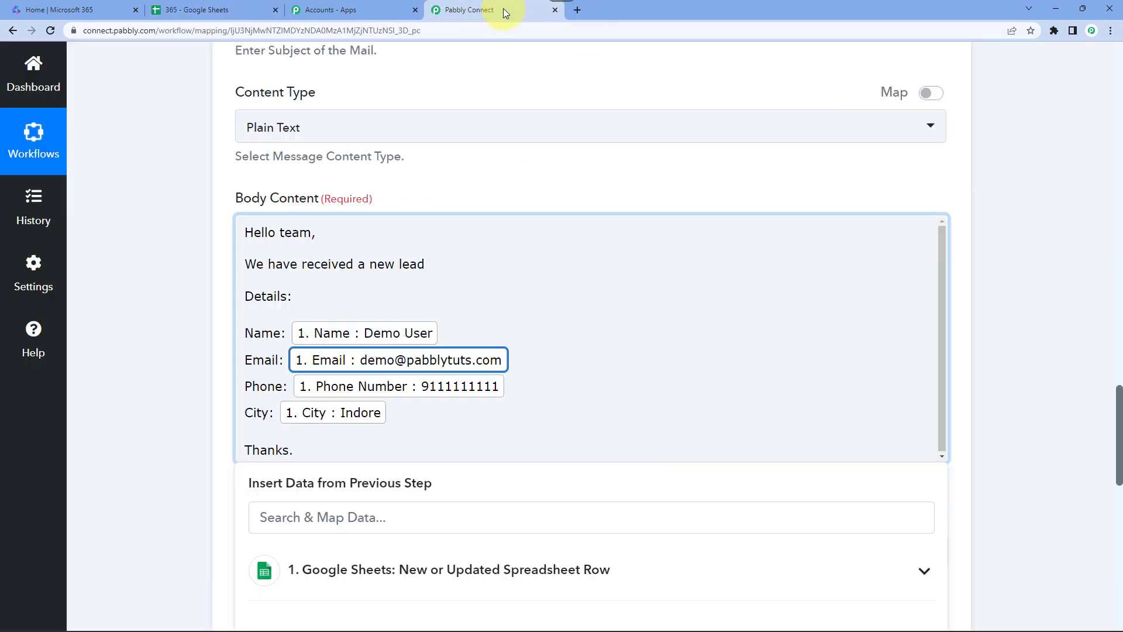
pyautogui.click(172, 278)
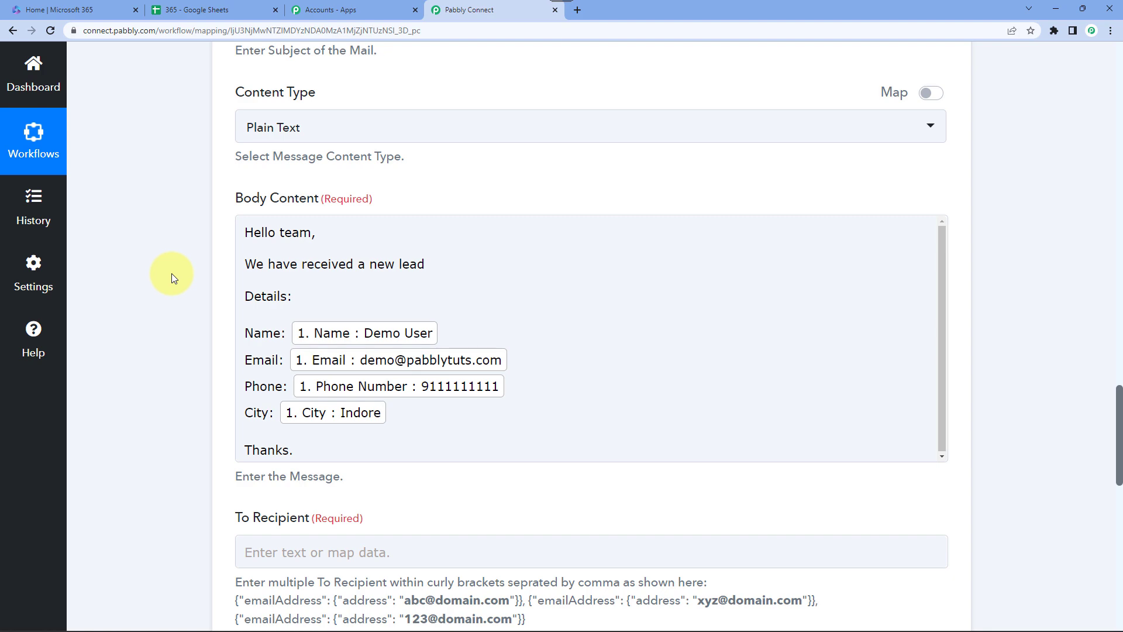
pyautogui.scroll(-5, 177, 267)
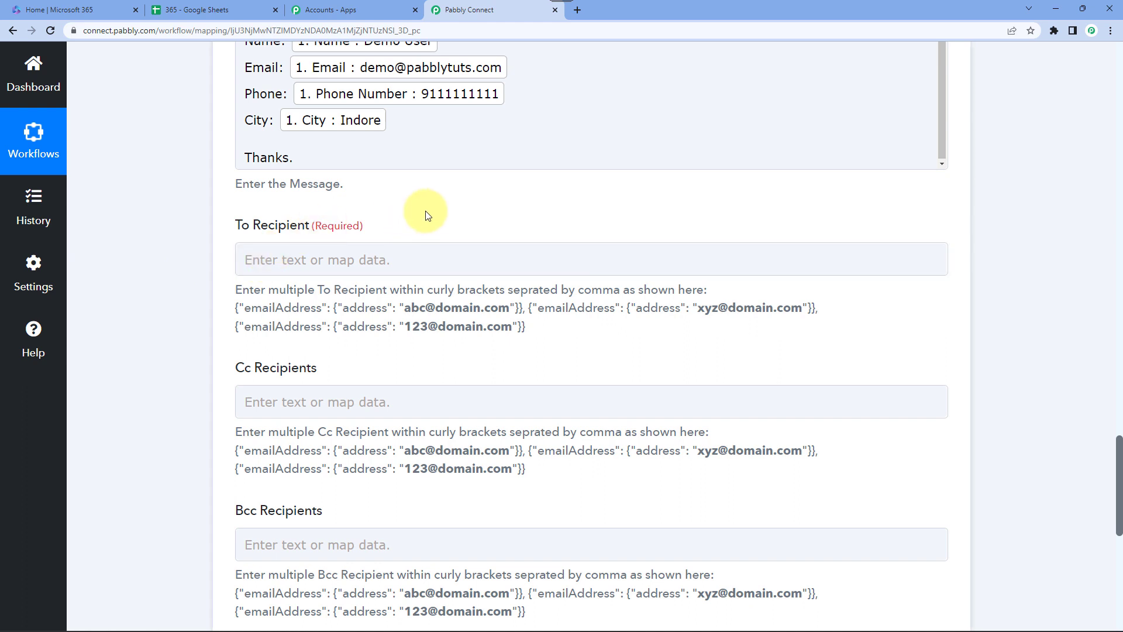
pyautogui.click(296, 249)
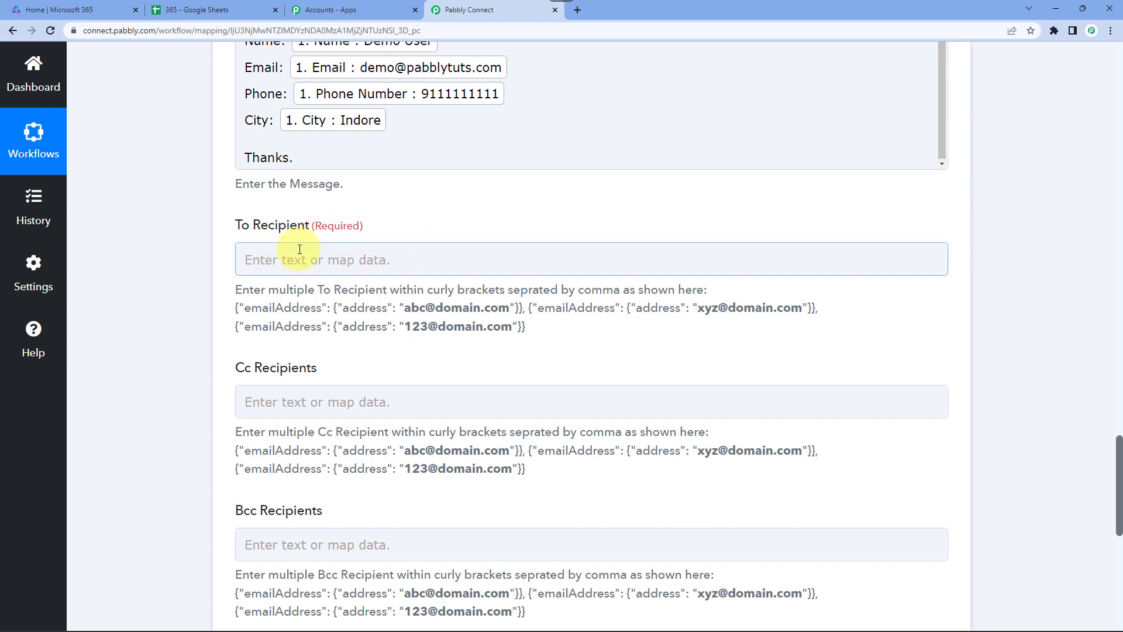
pyautogui.scroll(-1, 294, 283)
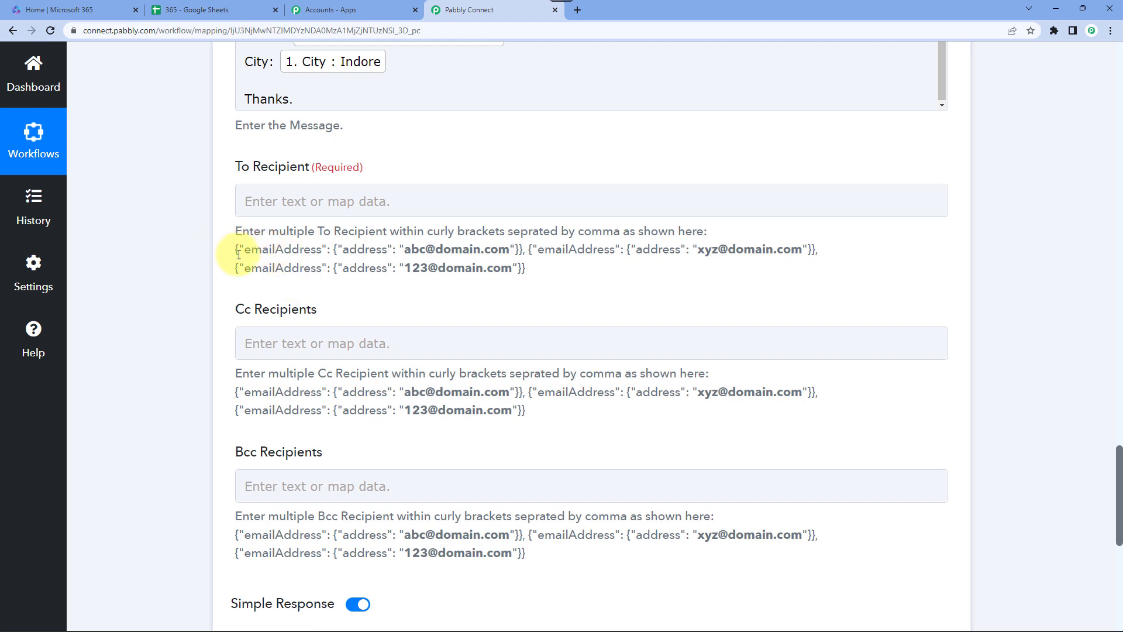
# Copy the example recipient JSON and paste it into the To Recipient field
pyautogui.moveTo(235, 252); pyautogui.dragTo(534, 281)
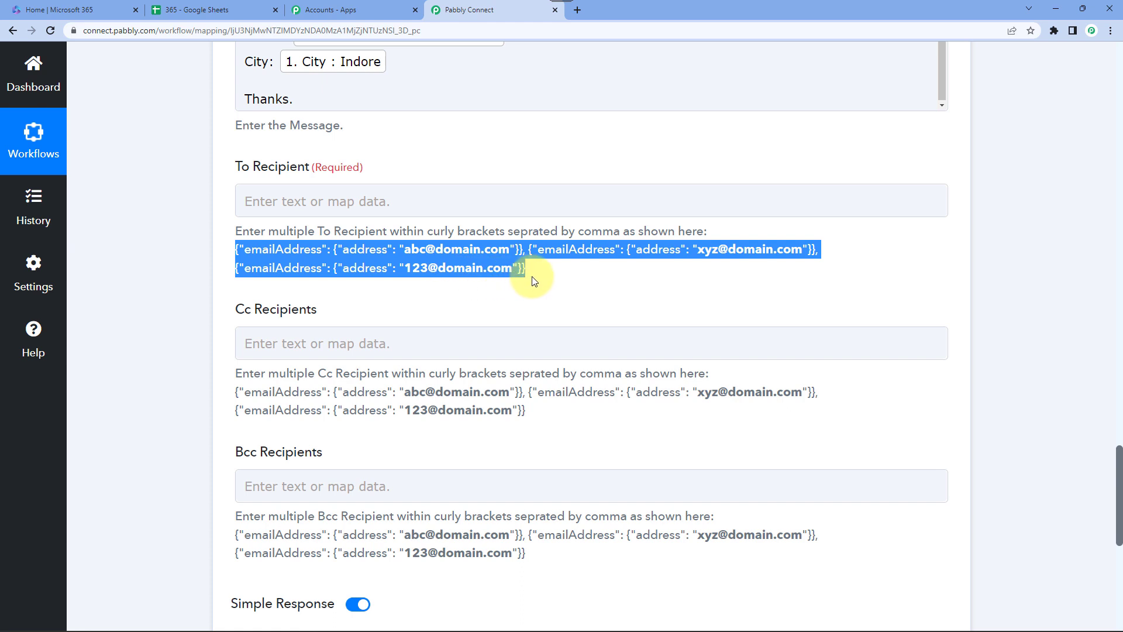
pyautogui.click(311, 242)
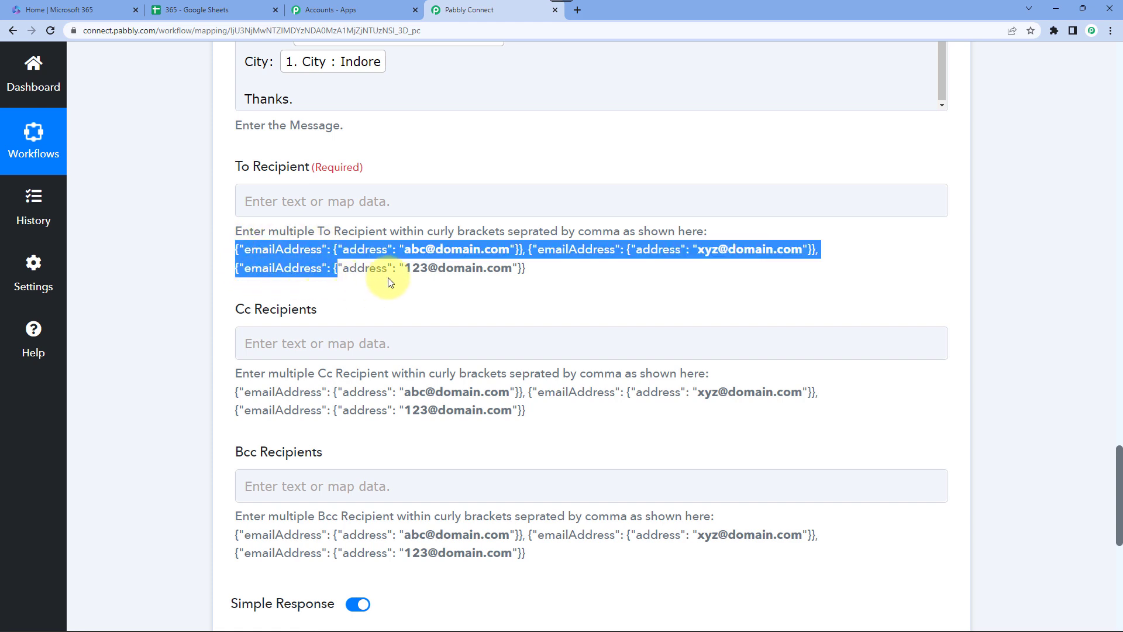
pyautogui.moveTo(236, 249); pyautogui.dragTo(528, 276)
pyautogui.hotkey('ctrl', 'c')
pyautogui.click(340, 188)
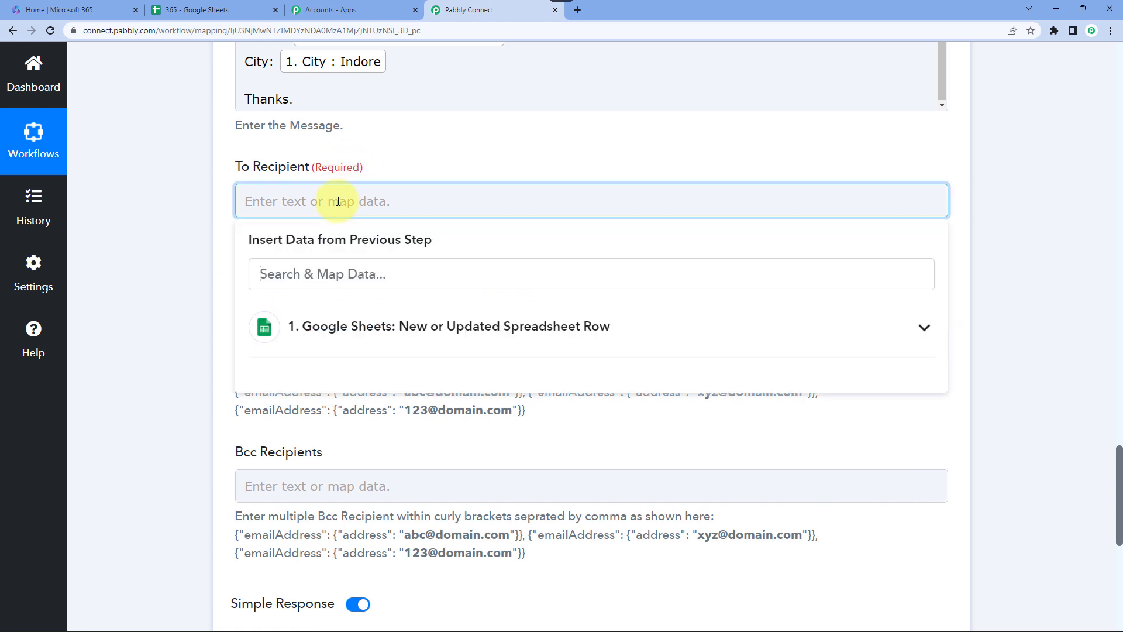
pyautogui.hotkey('ctrl', 'v')
pyautogui.click(156, 233)
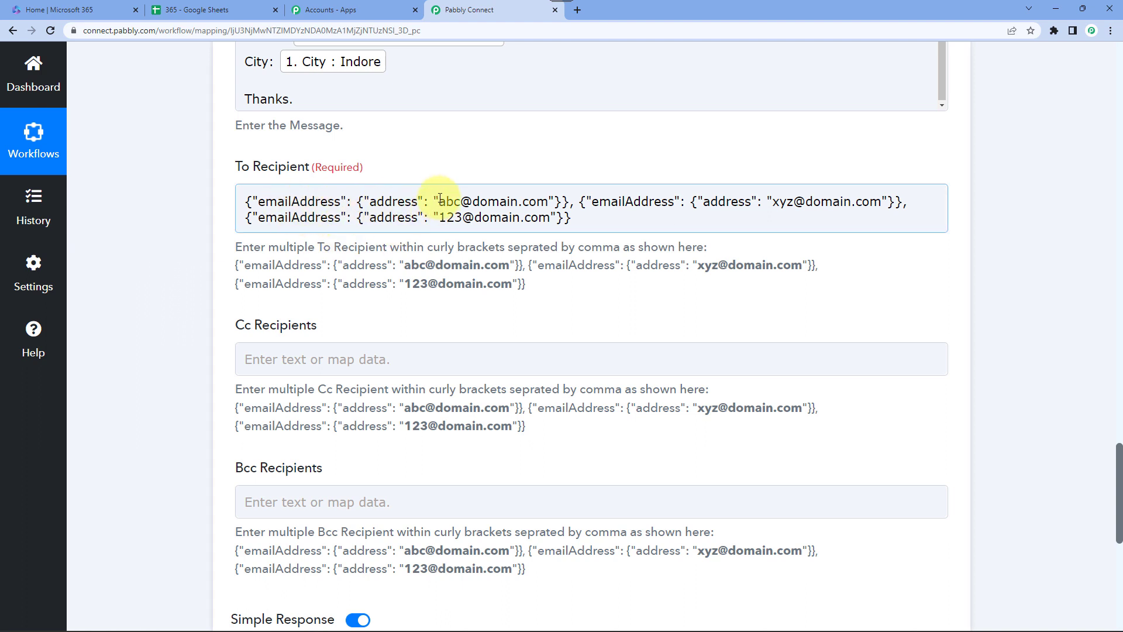
pyautogui.moveTo(440, 200); pyautogui.dragTo(548, 201)
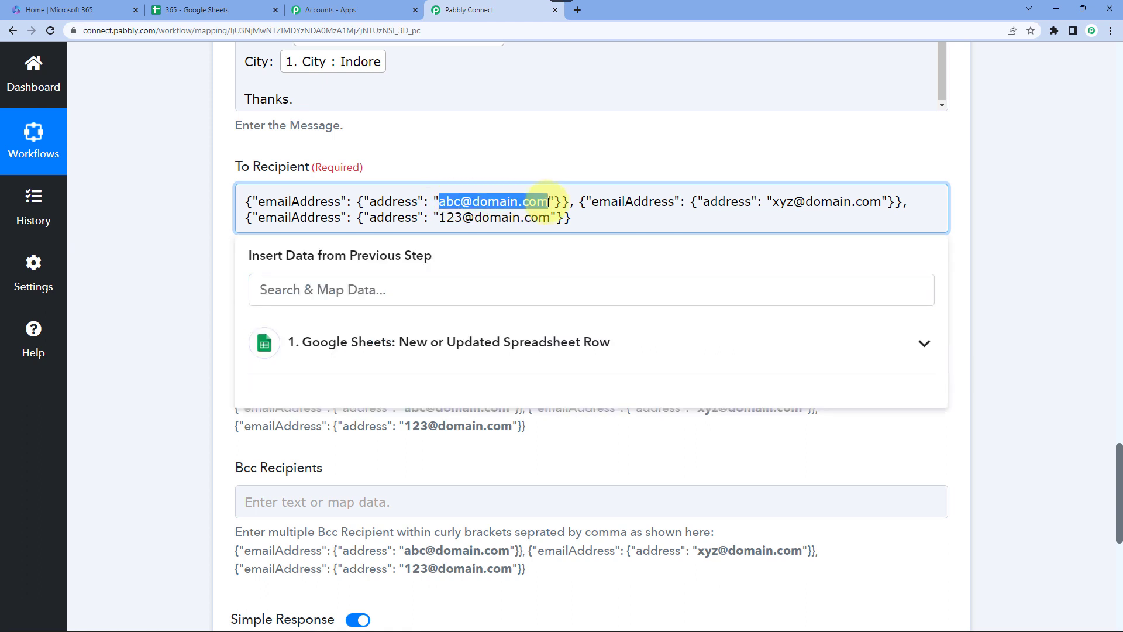
pyautogui.press('BackSpace')
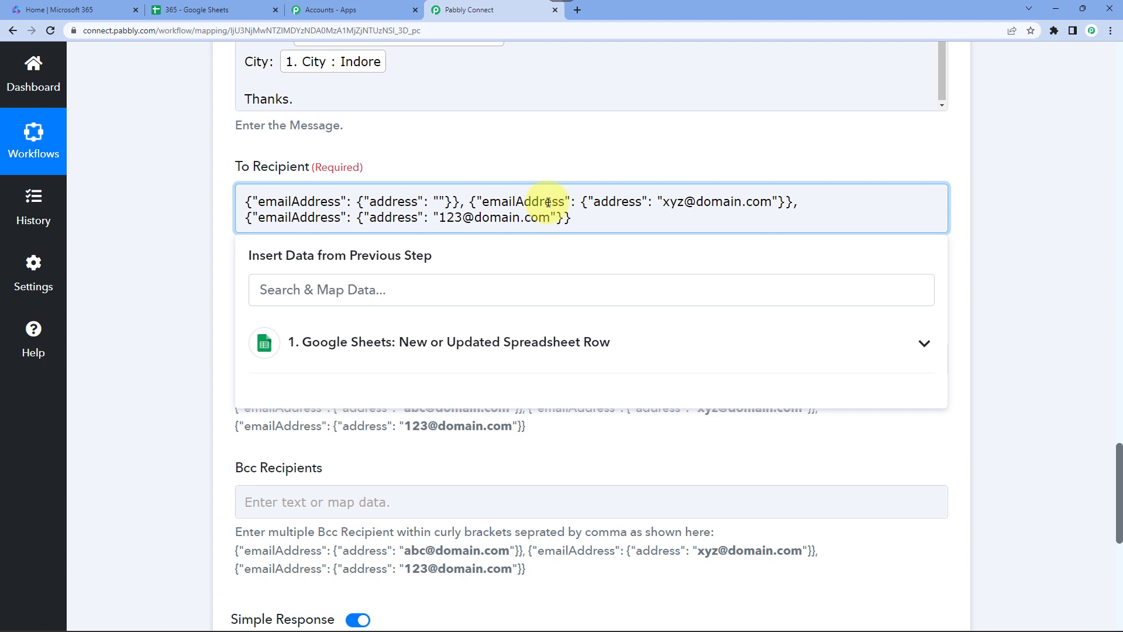
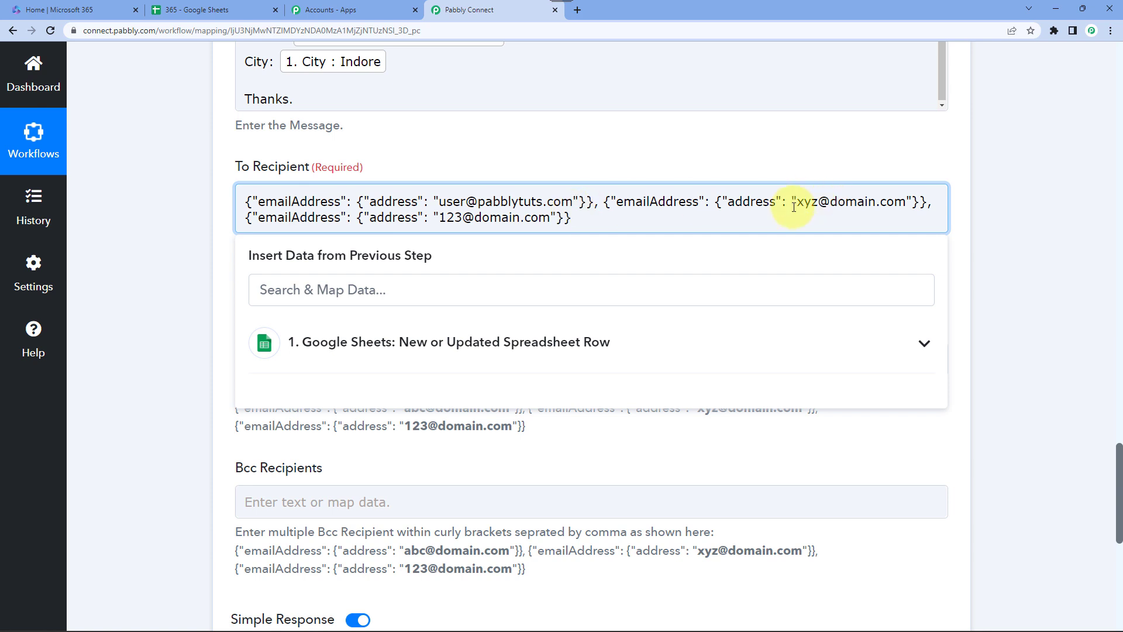
pyautogui.moveTo(797, 203); pyautogui.dragTo(905, 206)
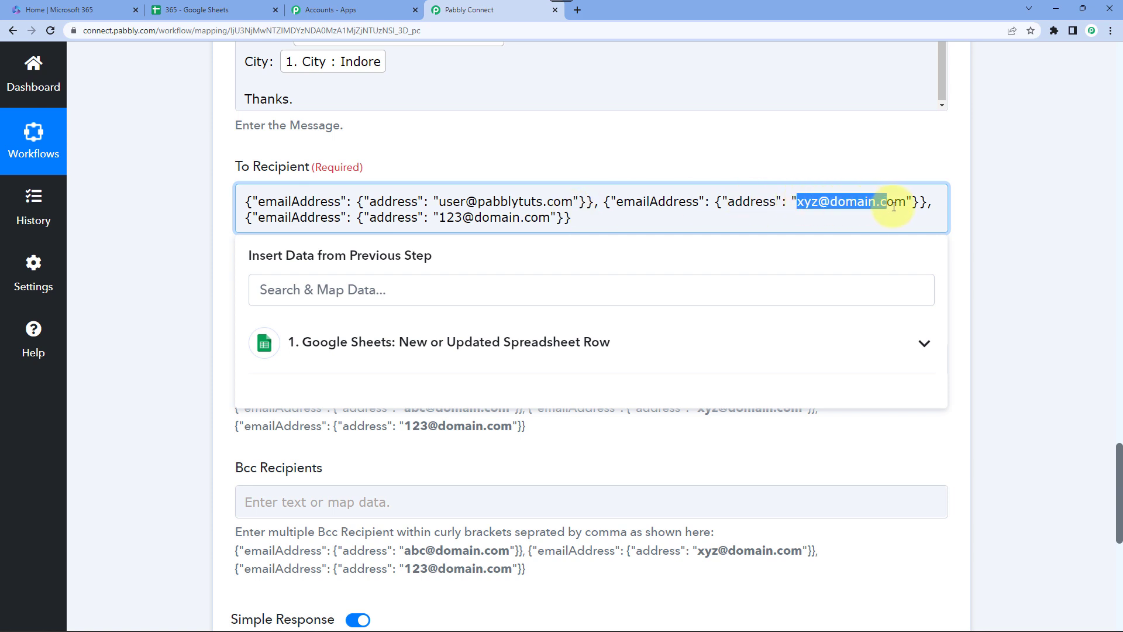
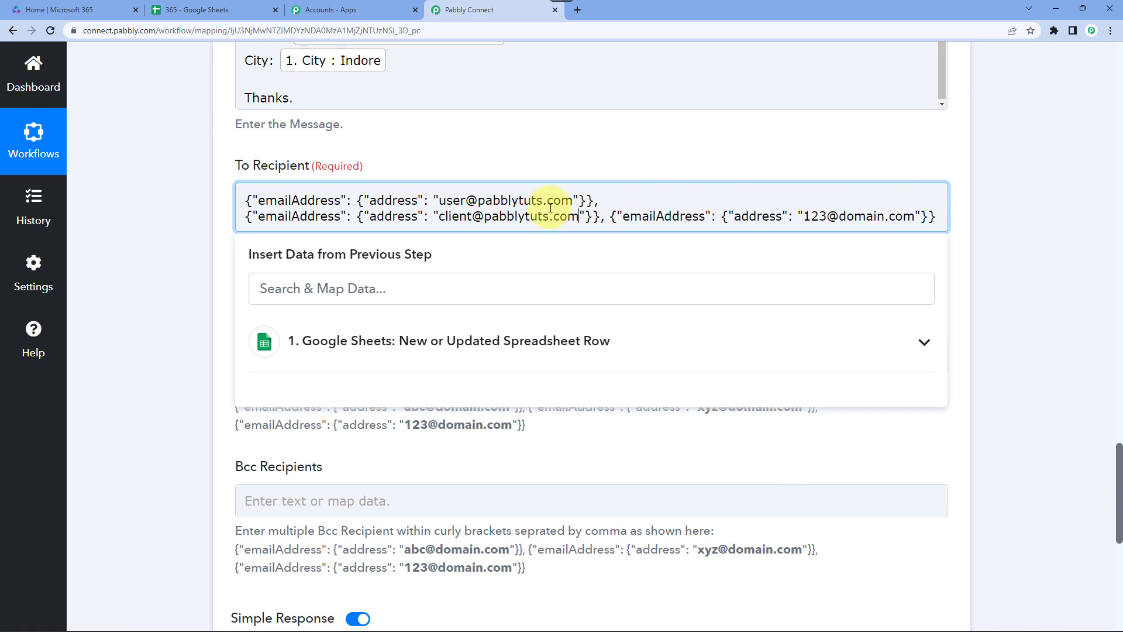
pyautogui.scroll(-1, 512, 185)
pyautogui.scroll(1, 512, 185)
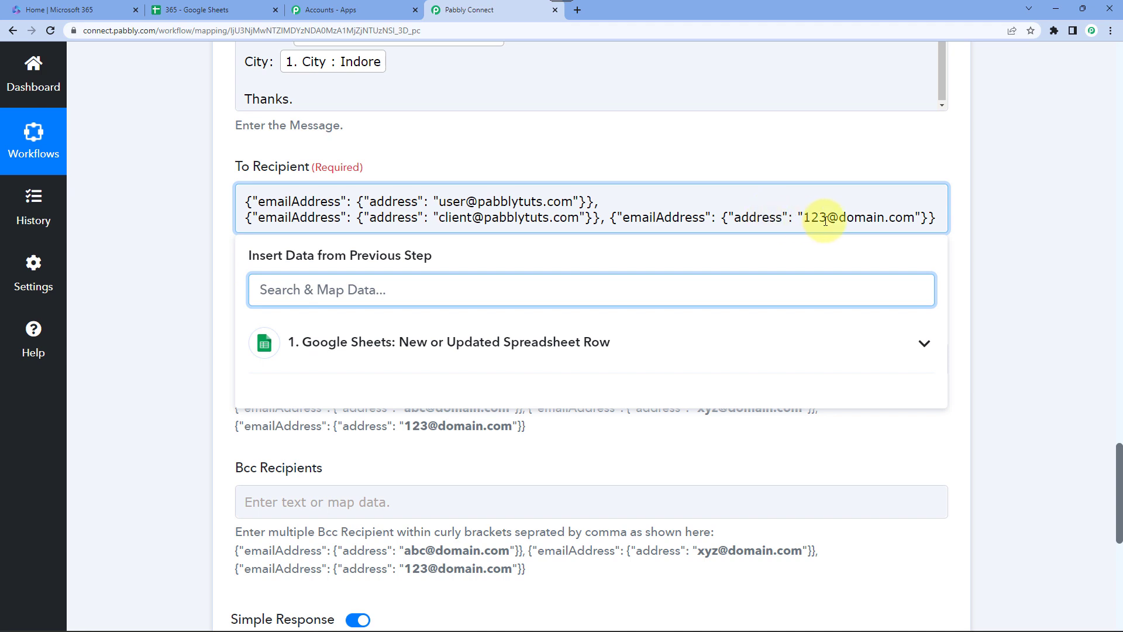
pyautogui.moveTo(803, 218); pyautogui.dragTo(915, 217)
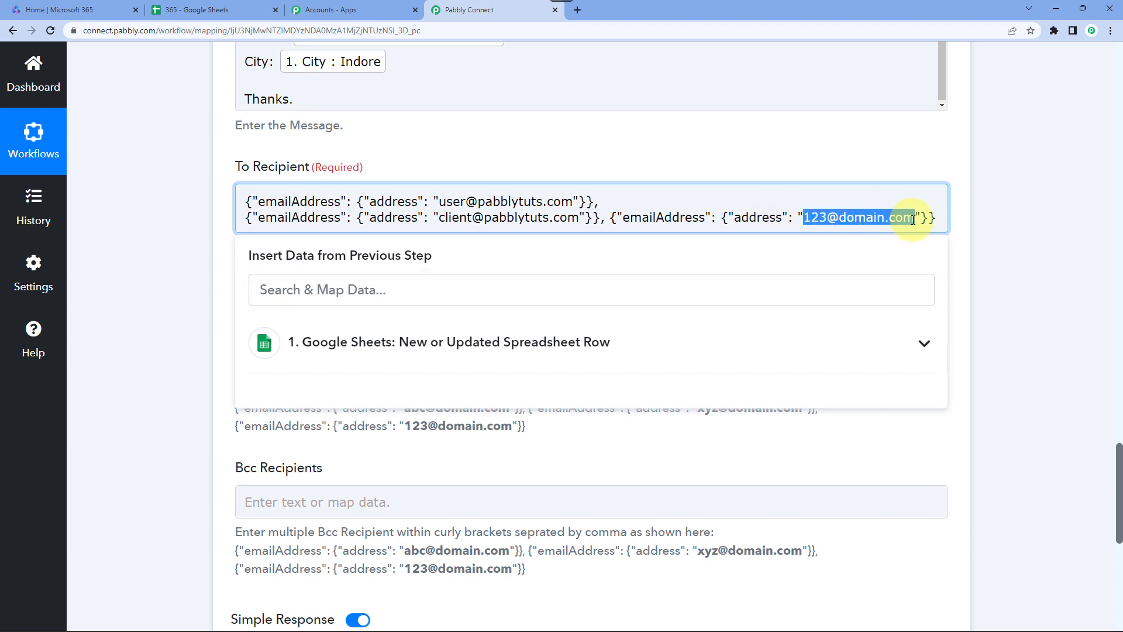
pyautogui.click(869, 218)
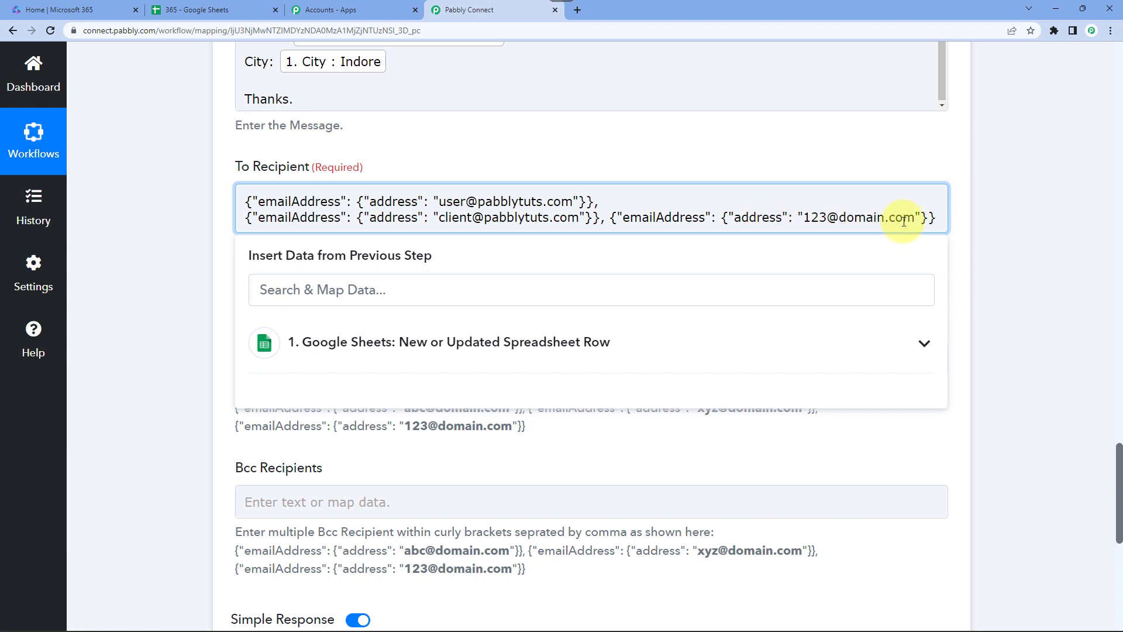
pyautogui.click(838, 217)
pyautogui.moveTo(805, 218); pyautogui.dragTo(914, 221)
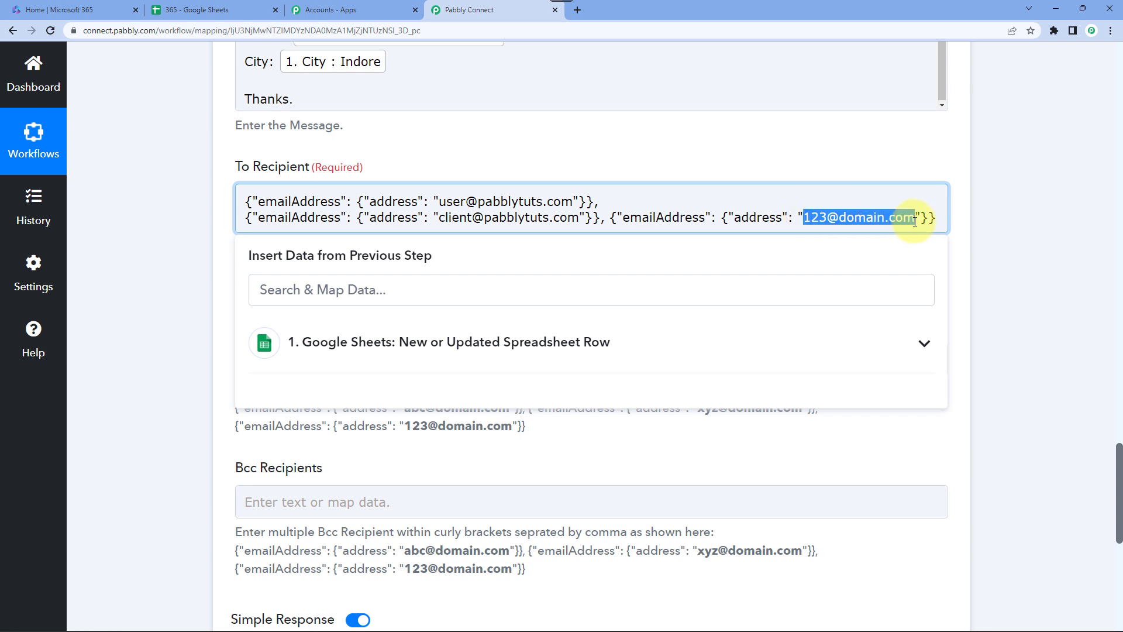
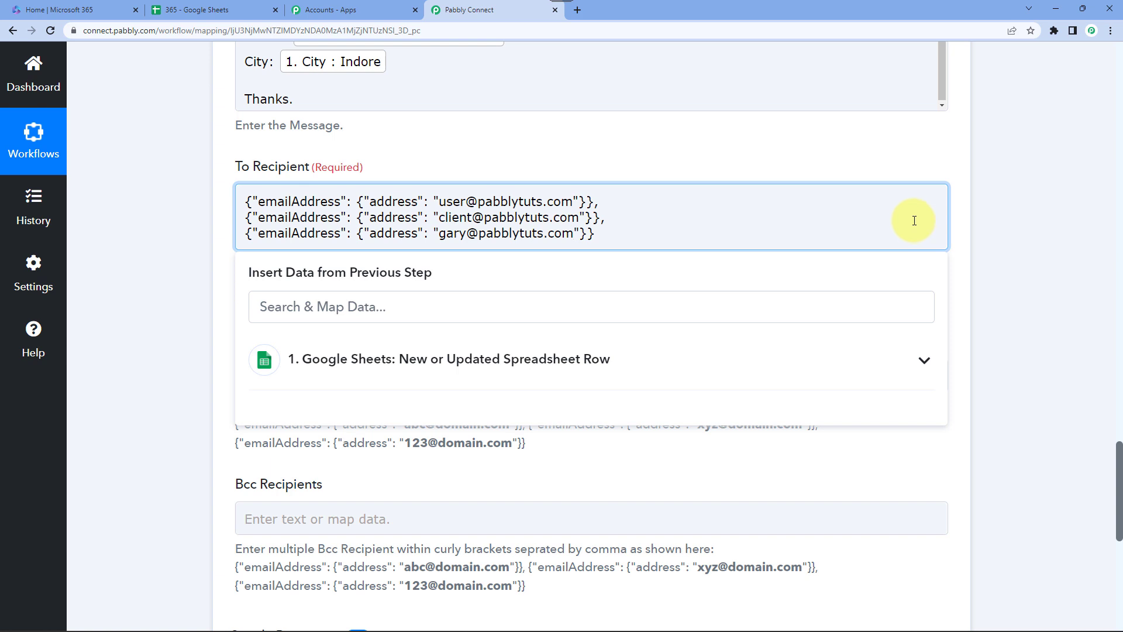
pyautogui.tripleClick(554, 217)
pyautogui.click(466, 221)
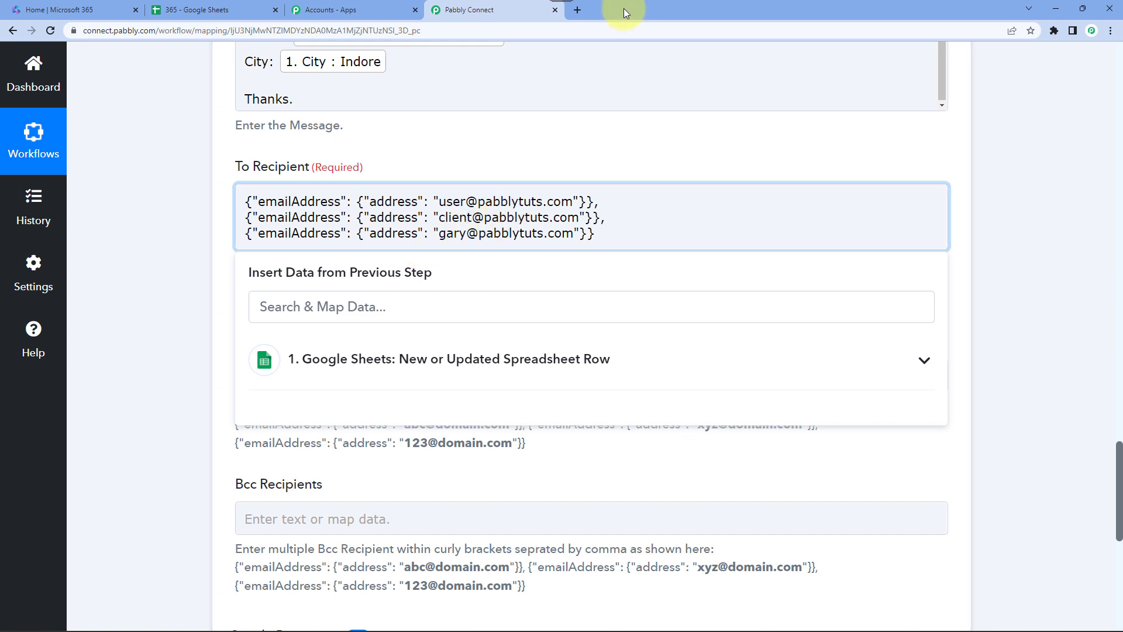
# Review the three recipient addresses in the To Recipient JSON list
pyautogui.click(518, 154)
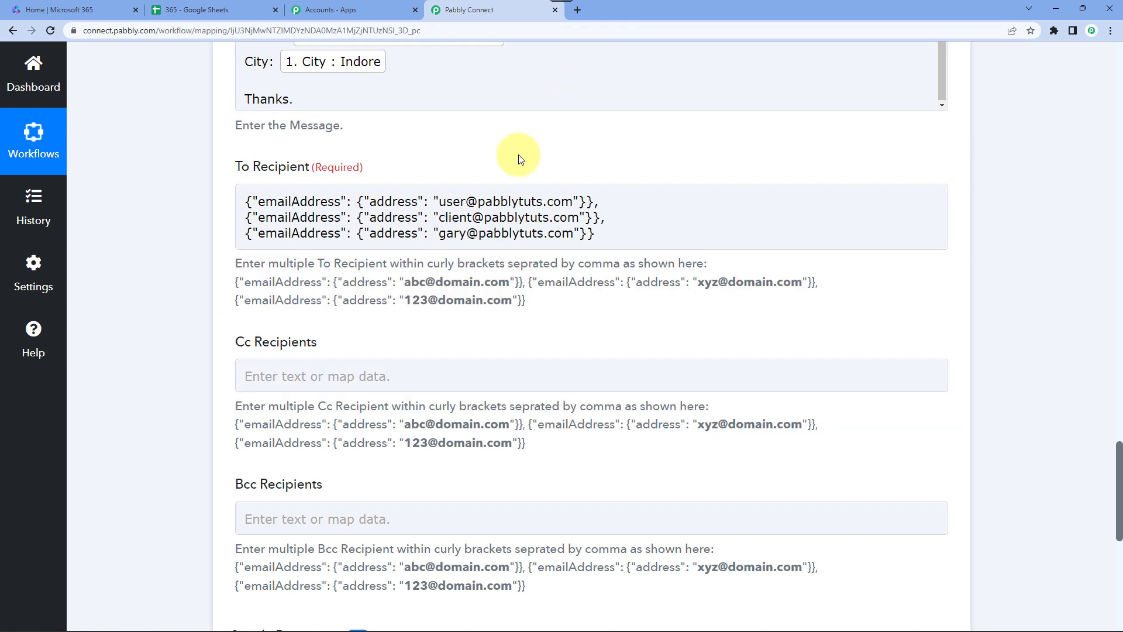
pyautogui.click(480, 226)
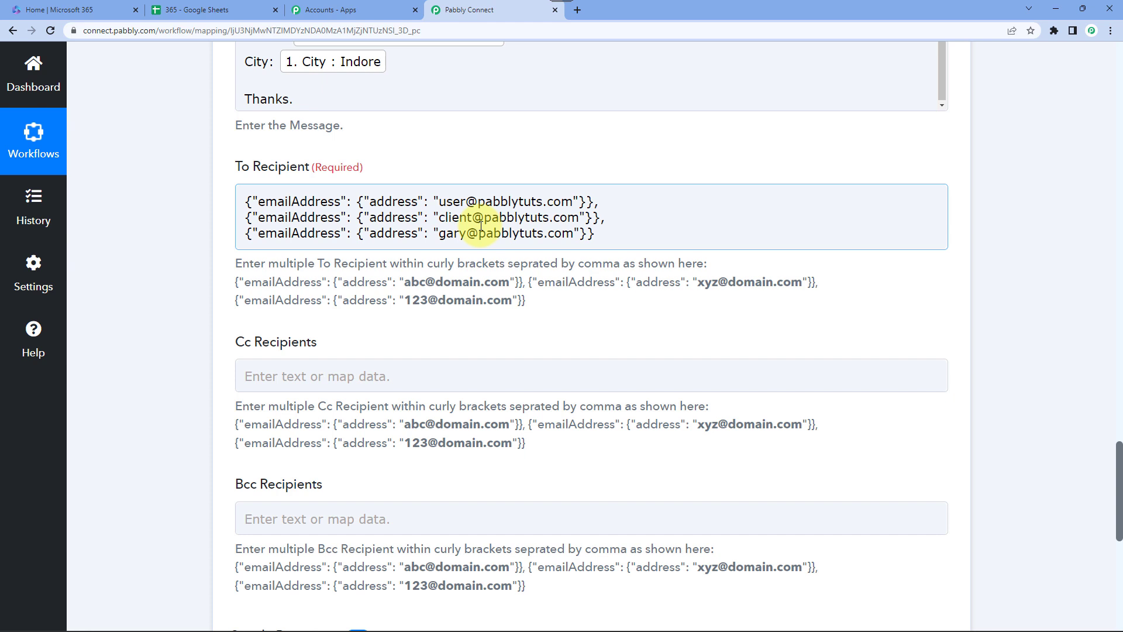
pyautogui.click(573, 143)
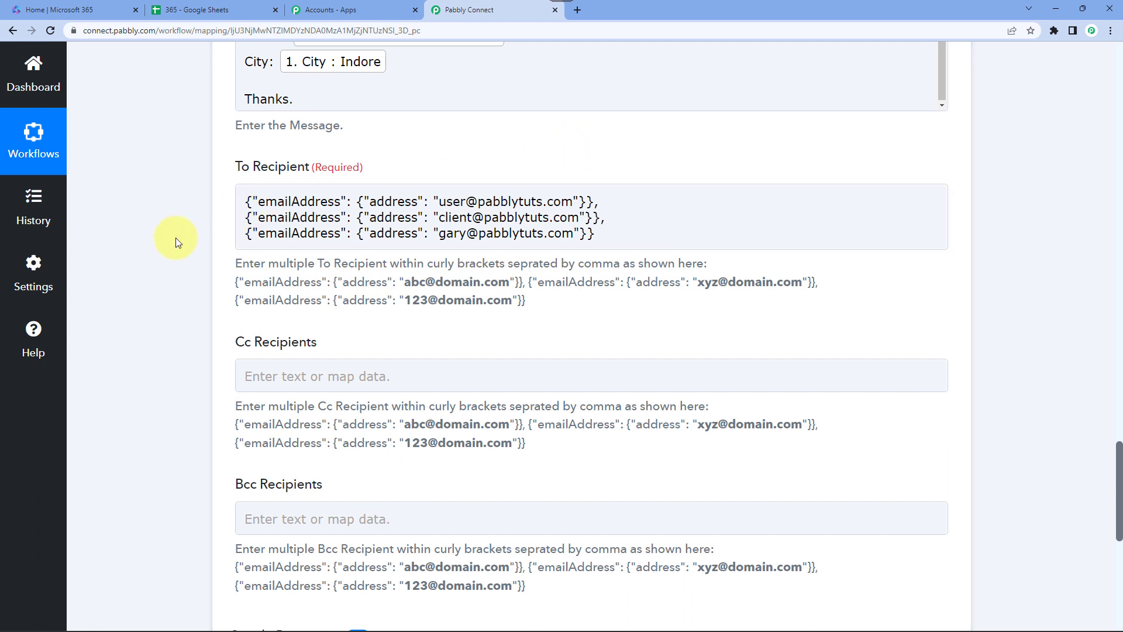
pyautogui.scroll(-2, 175, 237)
pyautogui.scroll(-2, 175, 237)
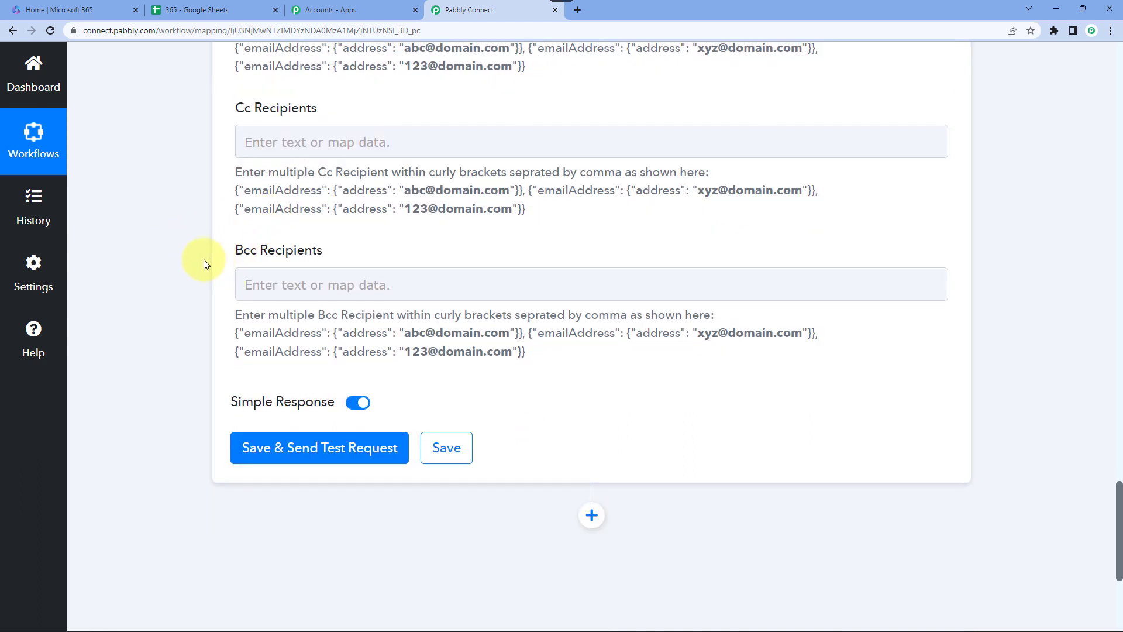
pyautogui.scroll(-1, 203, 258)
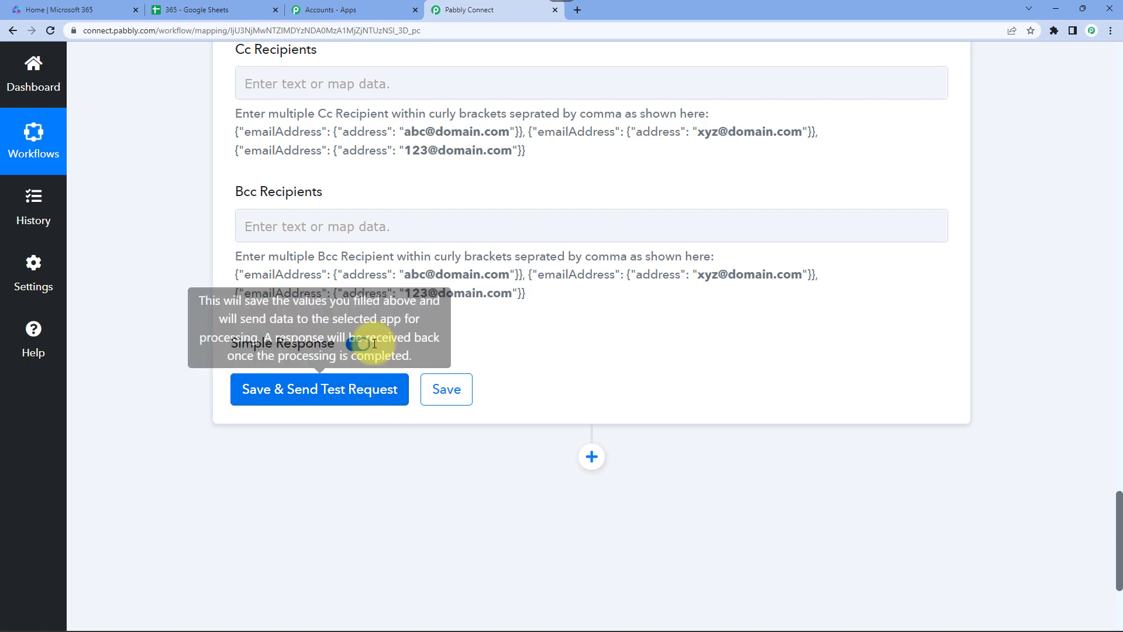
pyautogui.scroll(1, 371, 310)
pyautogui.scroll(5, 377, 293)
pyautogui.click(380, 288)
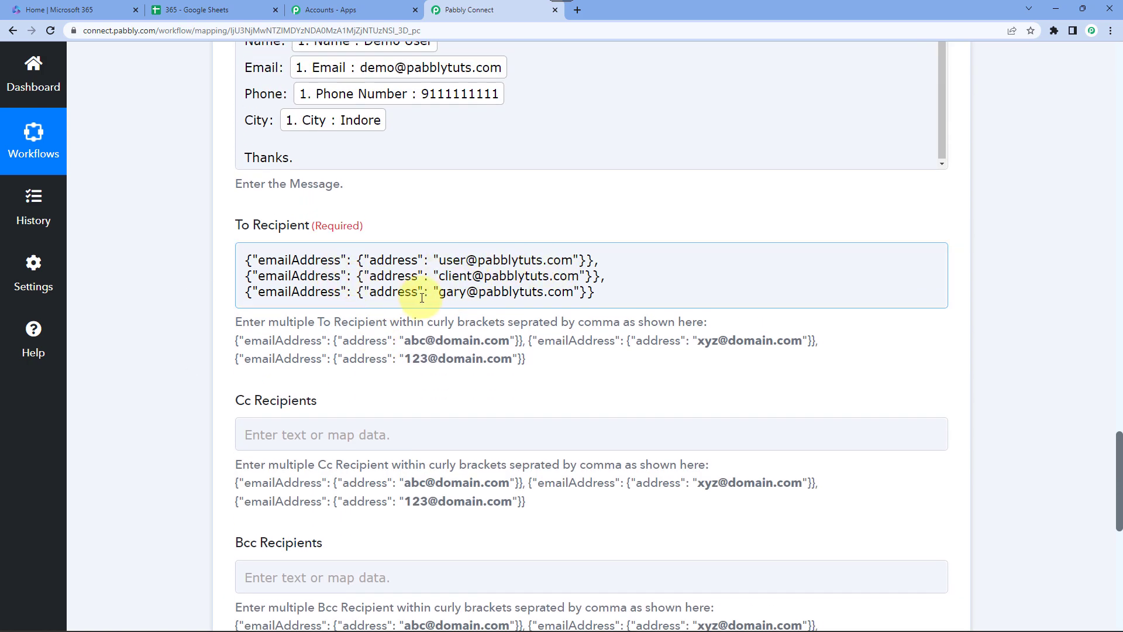
pyautogui.click(402, 335)
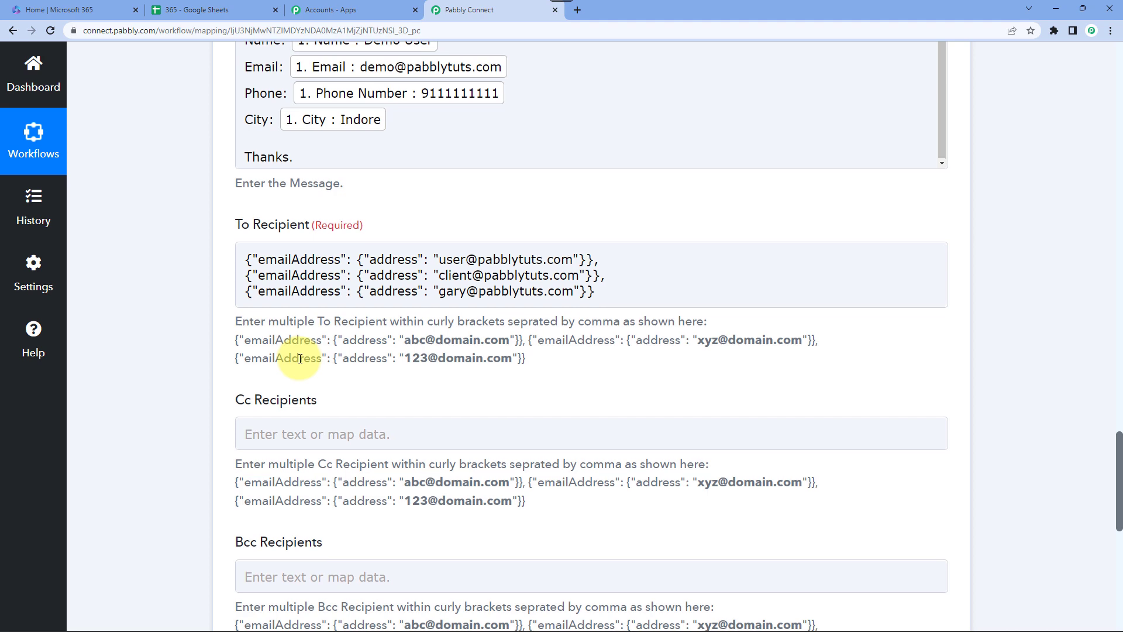
# Scroll down to the step's Save buttons below the mail fields
pyautogui.scroll(-3, 300, 358)
pyautogui.scroll(-2, 300, 358)
pyautogui.scroll(-1, 300, 358)
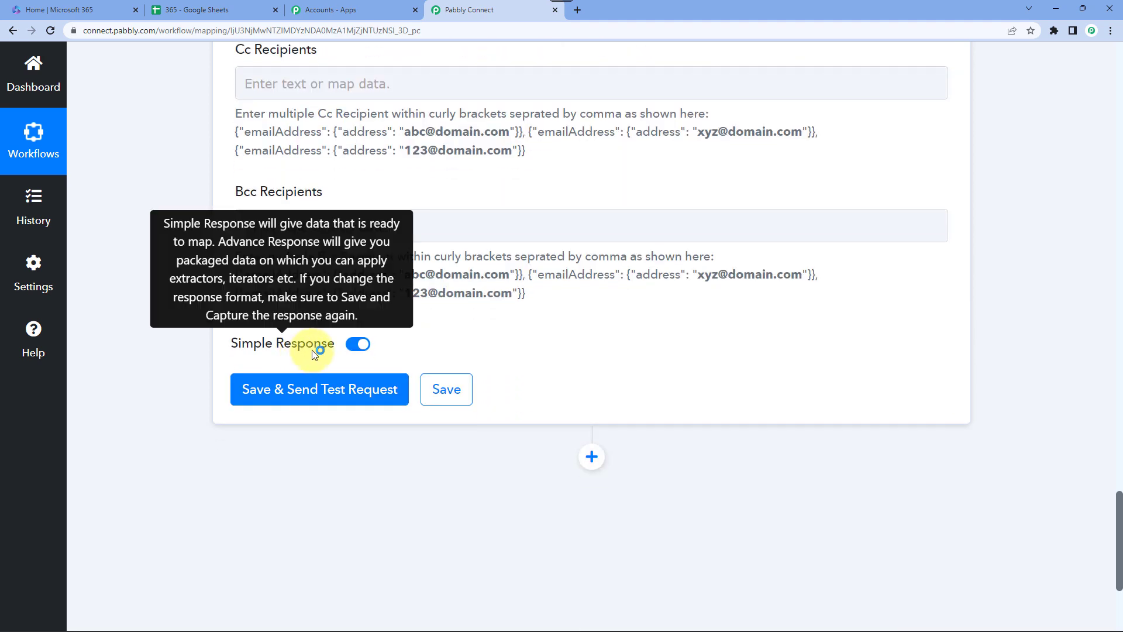
pyautogui.scroll(5, 479, 222)
pyautogui.scroll(-2, 477, 229)
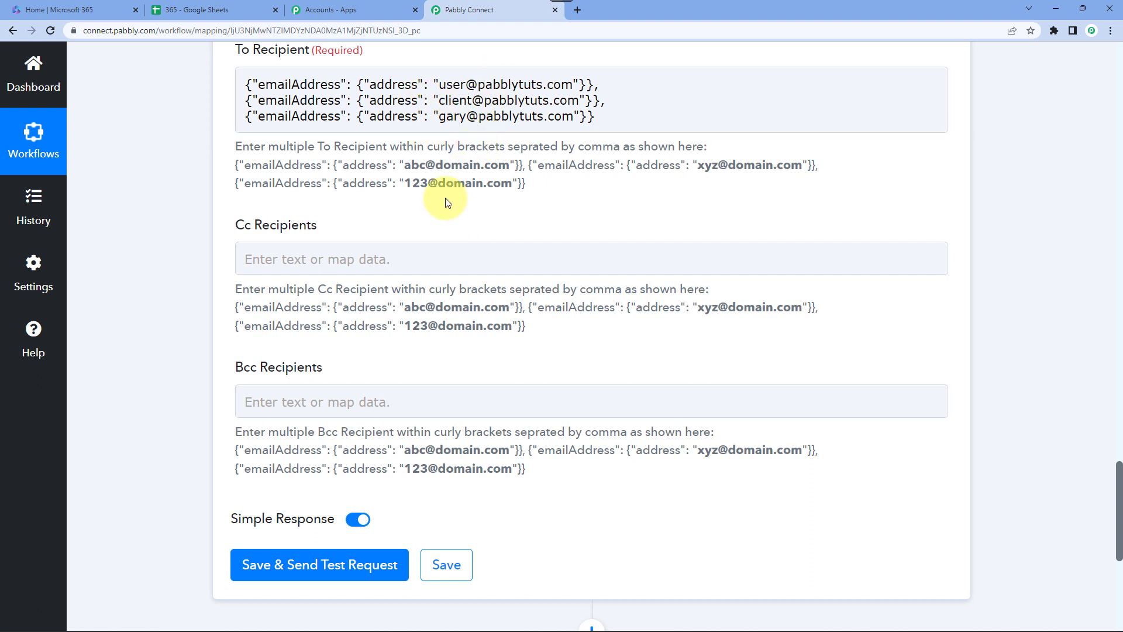
pyautogui.scroll(-3, 433, 217)
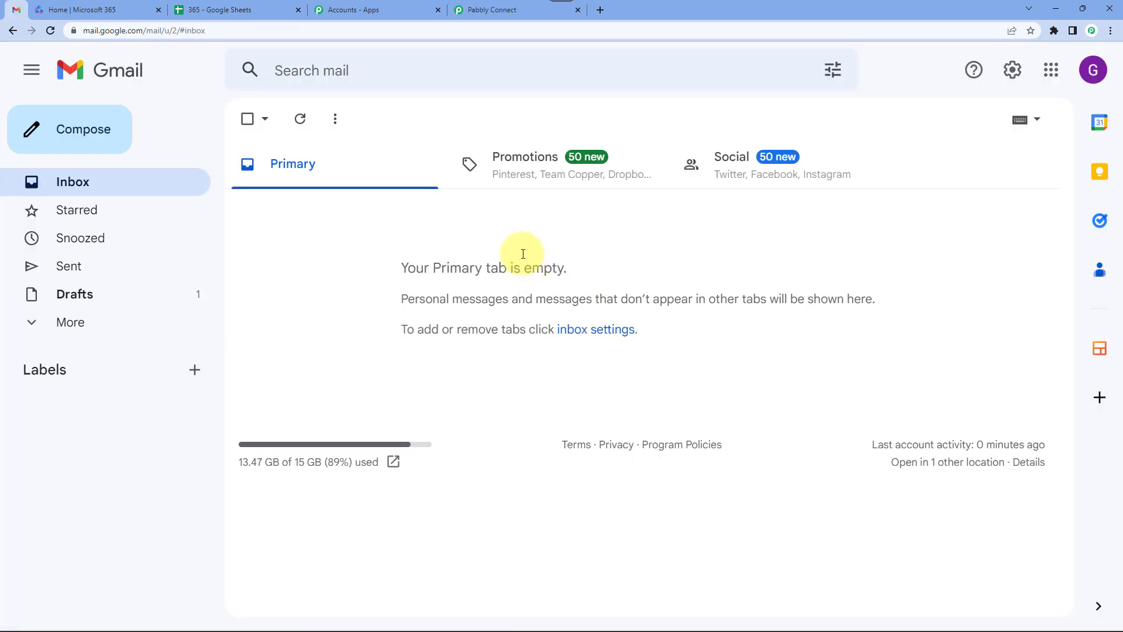
# Confirm the Gmail Primary inbox is still empty with no lead email
pyautogui.click(514, 9)
pyautogui.scroll(4, 525, 339)
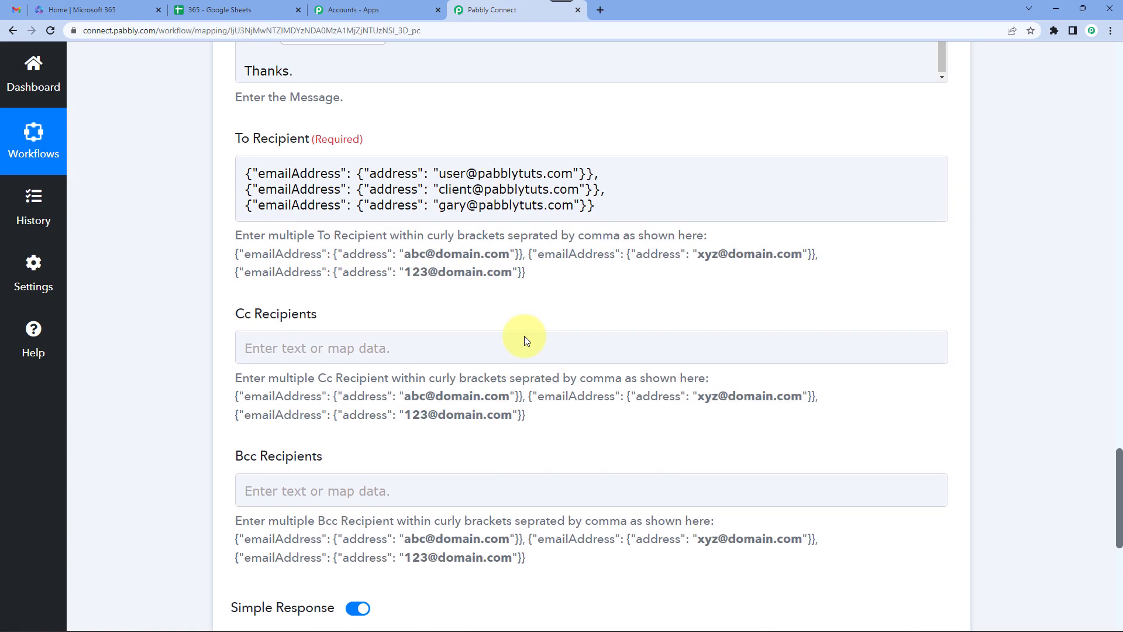
pyautogui.scroll(3, 421, 342)
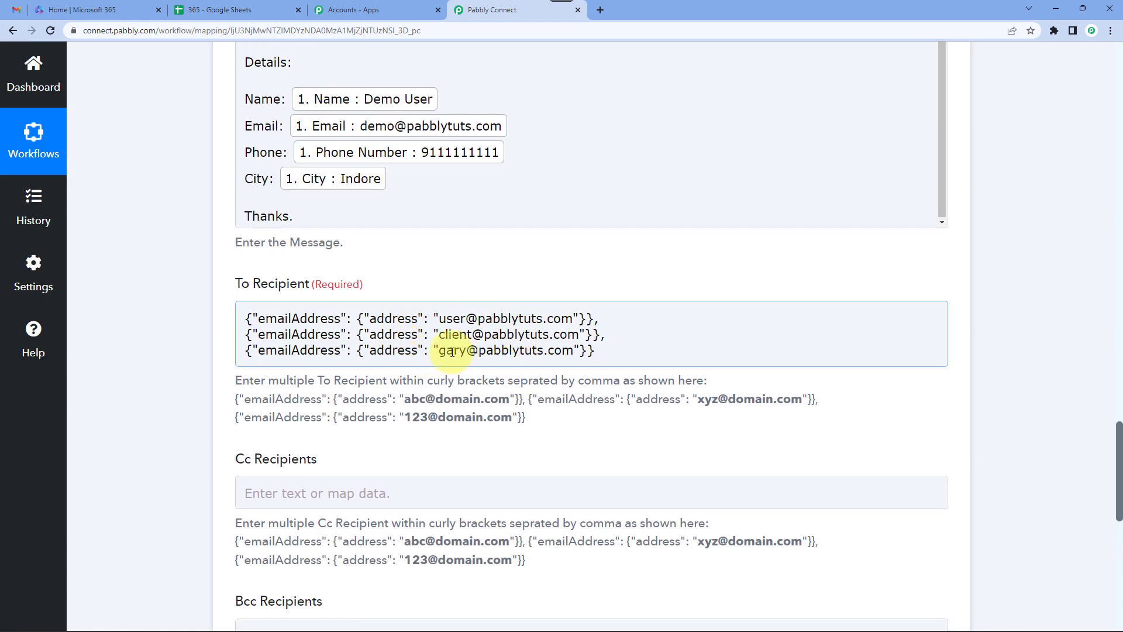
pyautogui.scroll(-4, 342, 219)
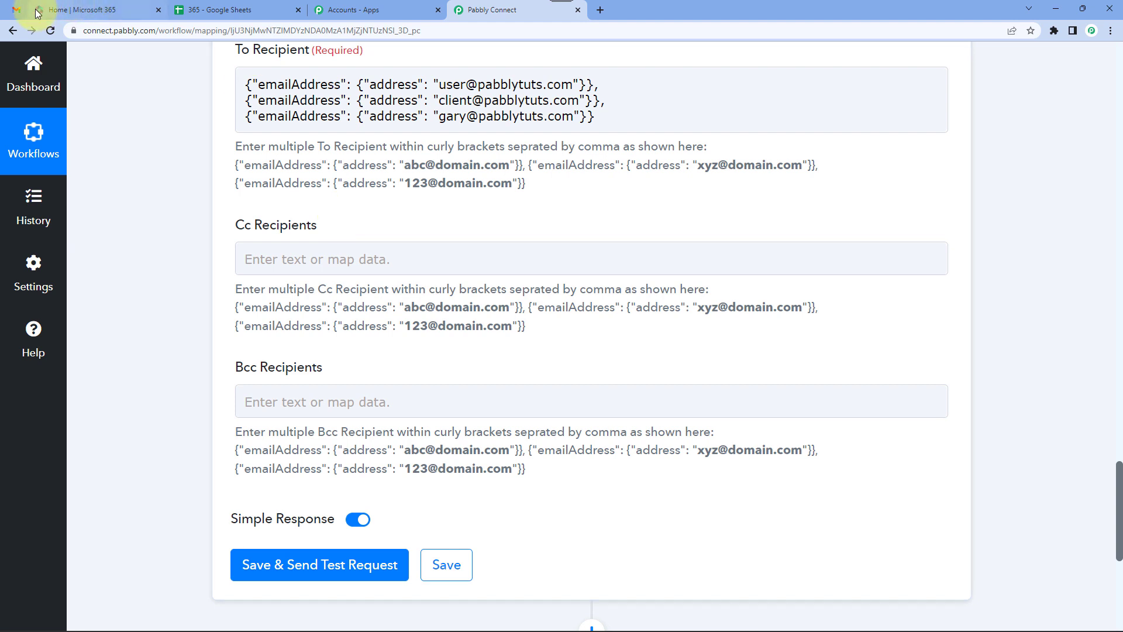
pyautogui.click(16, 9)
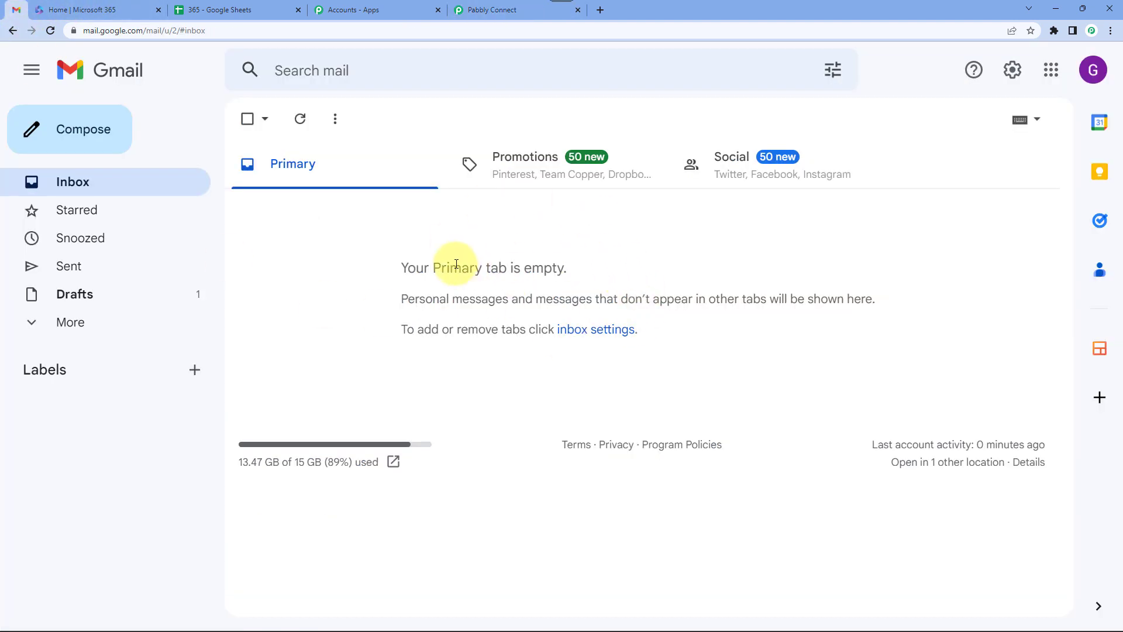
pyautogui.moveTo(410, 267); pyautogui.dragTo(423, 292)
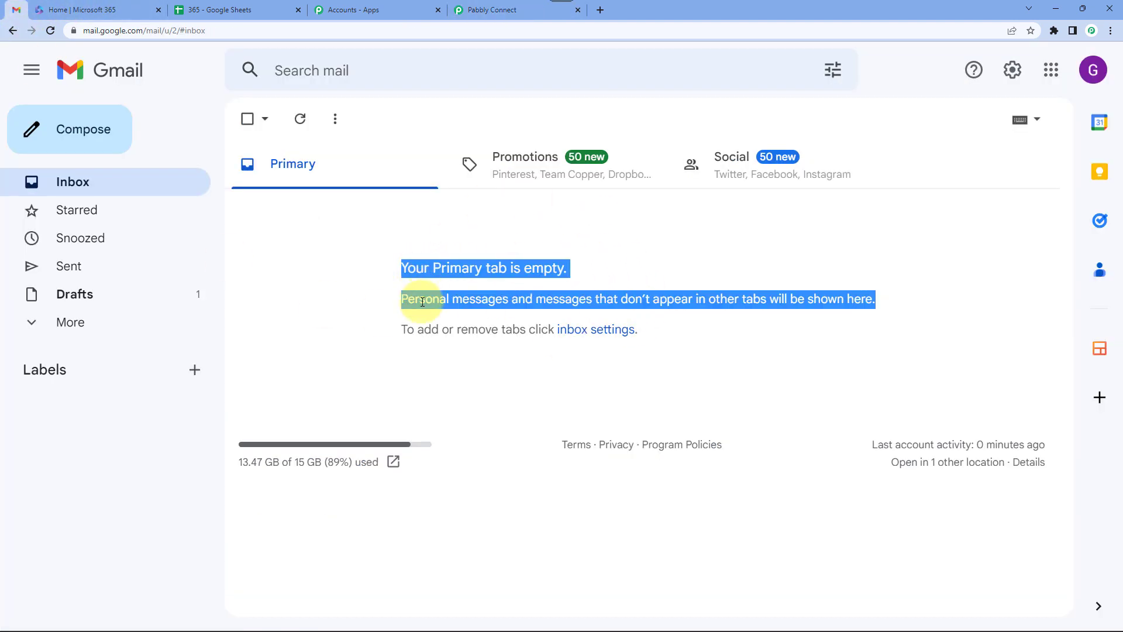
pyautogui.click(423, 292)
pyautogui.doubleClick(539, 332)
pyautogui.moveTo(540, 332); pyautogui.dragTo(412, 264)
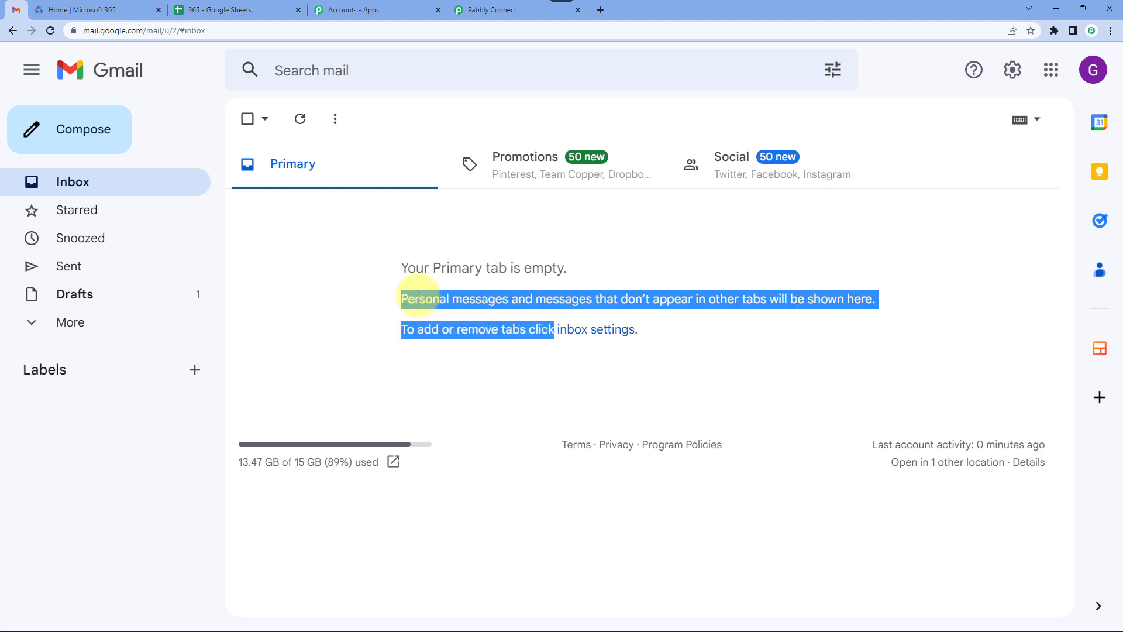
pyautogui.click(408, 237)
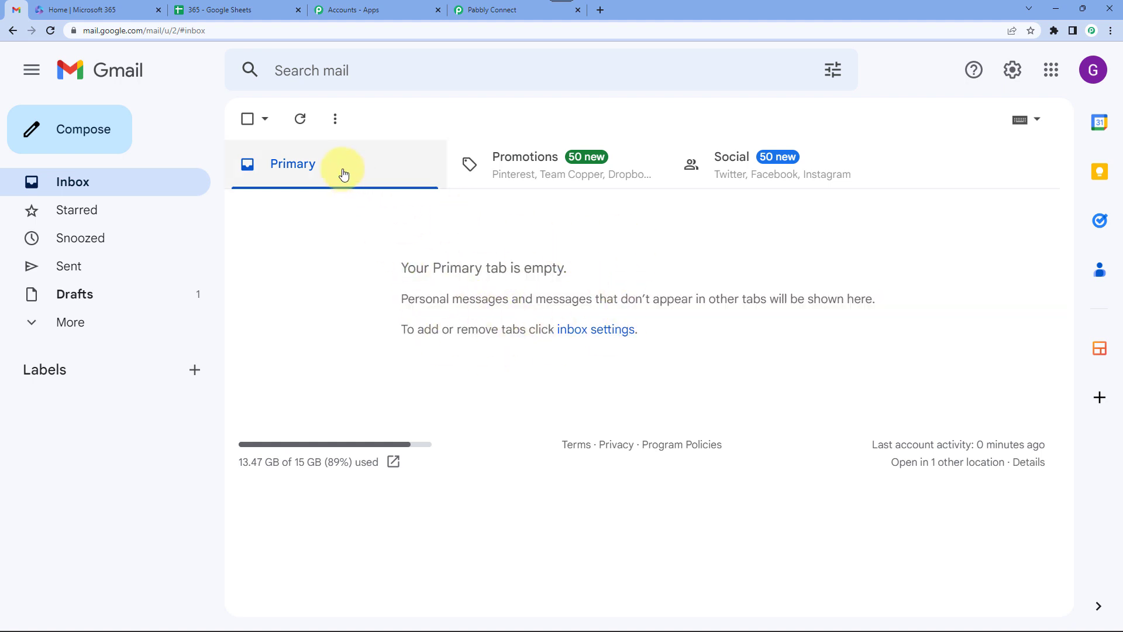
# Save the Office 365 mail step and send a test request
pyautogui.click(495, 10)
pyautogui.scroll(-3, 317, 308)
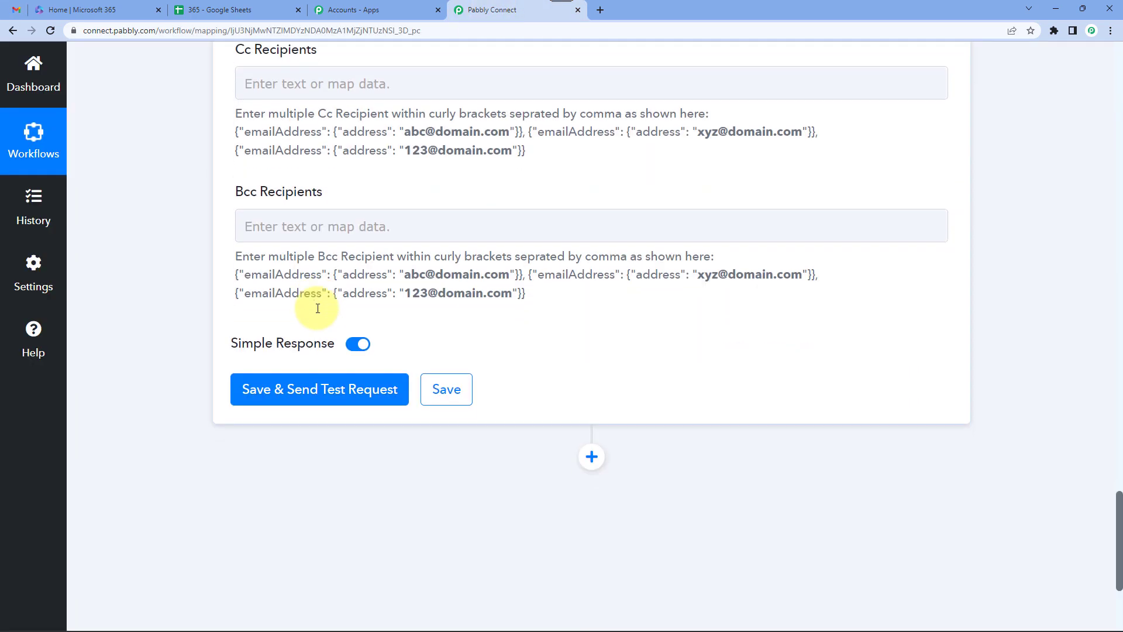
pyautogui.scroll(-1, 317, 307)
pyautogui.scroll(-1, 325, 302)
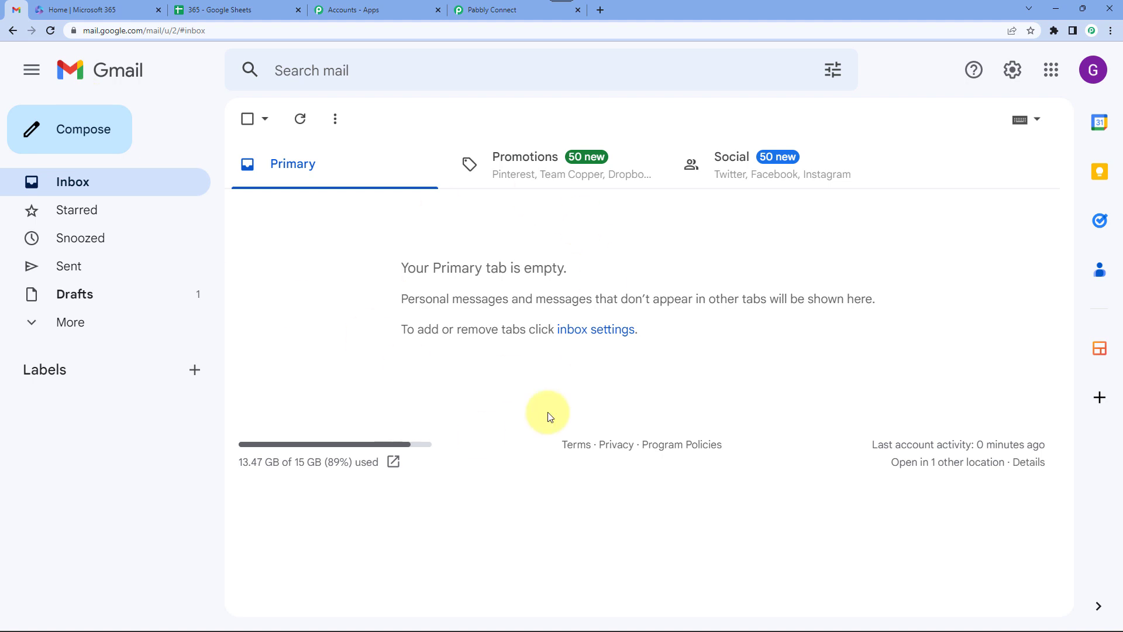
pyautogui.click(552, 5)
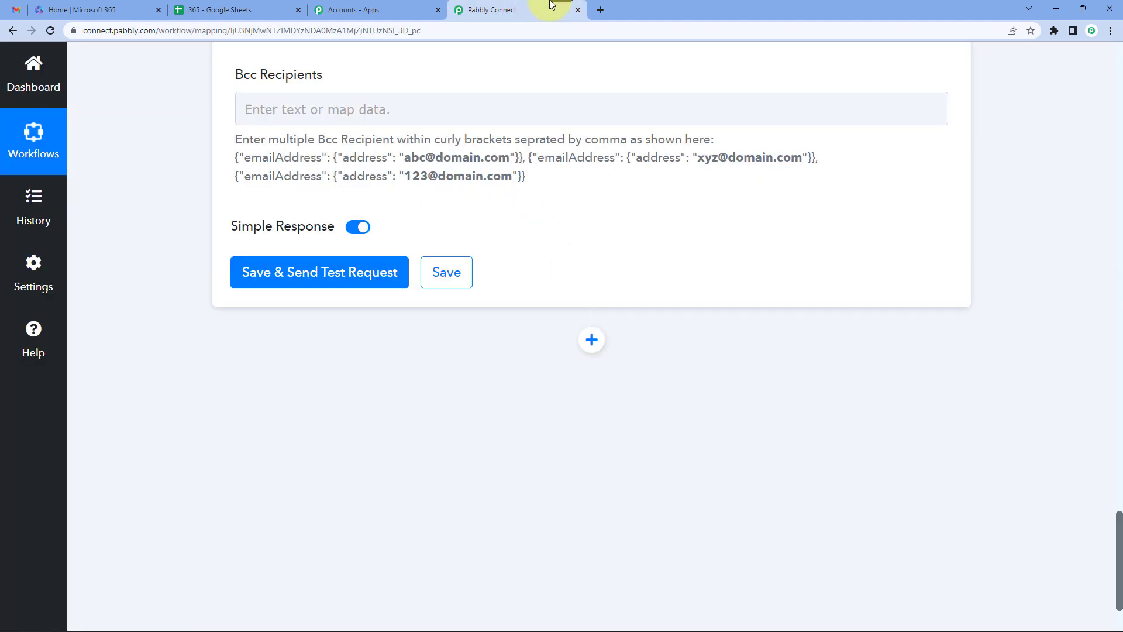
pyautogui.click(299, 273)
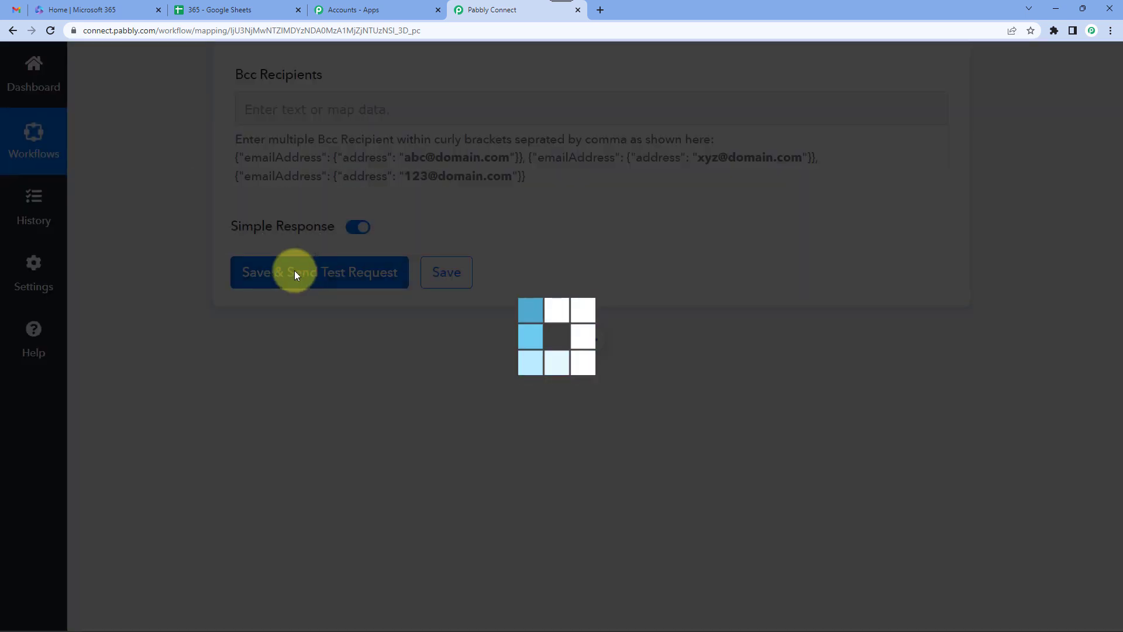
# Confirm in Gmail that the New Lead Generated email carries the Demo User lead details for all three recipients
pyautogui.click(13, 11)
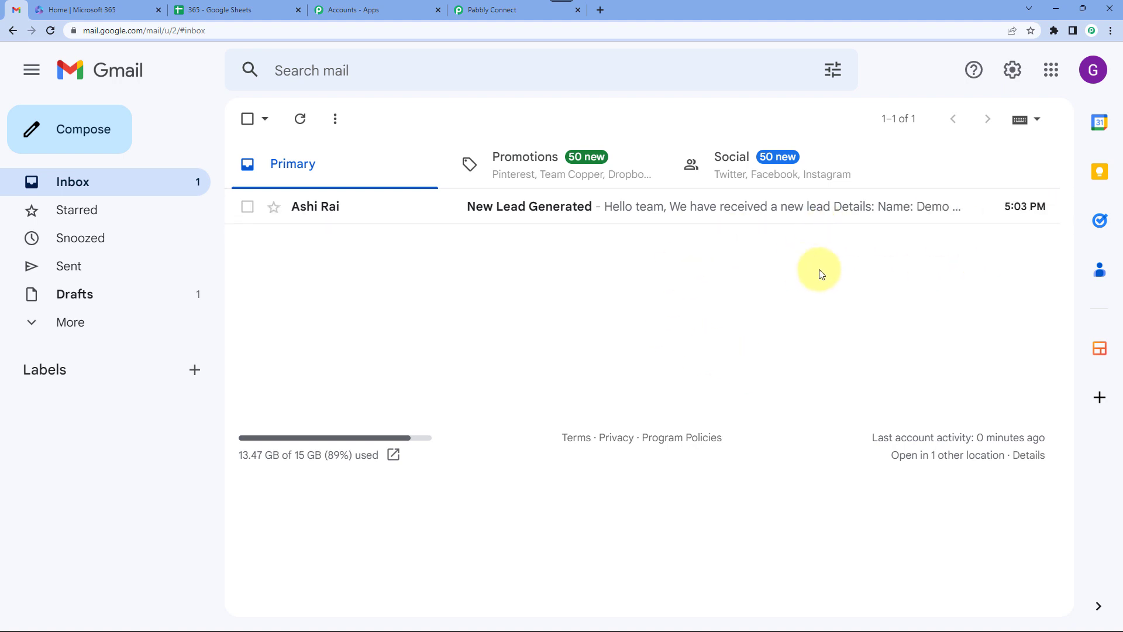
pyautogui.click(745, 209)
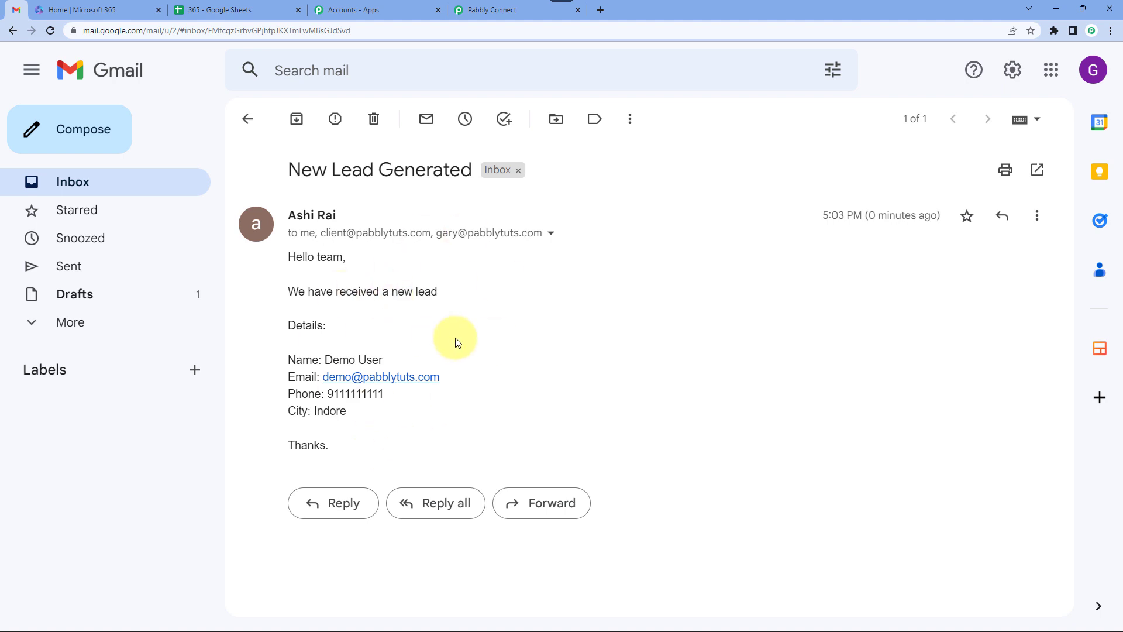
pyautogui.click(507, 13)
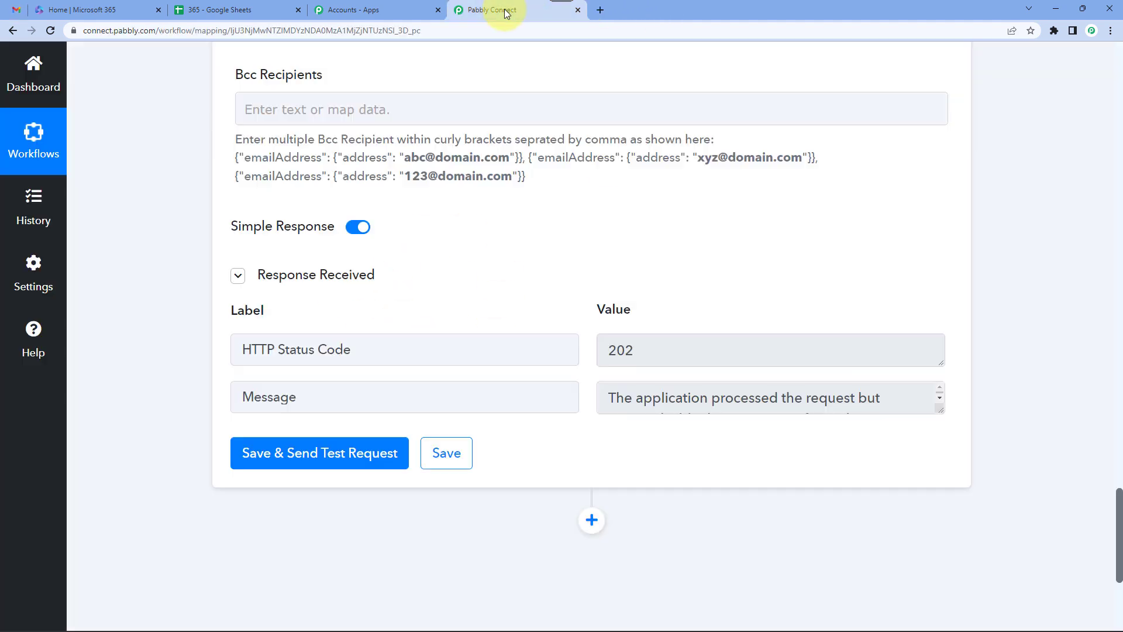
# Save the Office 365 Send Mail to Multiple Users action and dismiss the confirmation
pyautogui.click(448, 454)
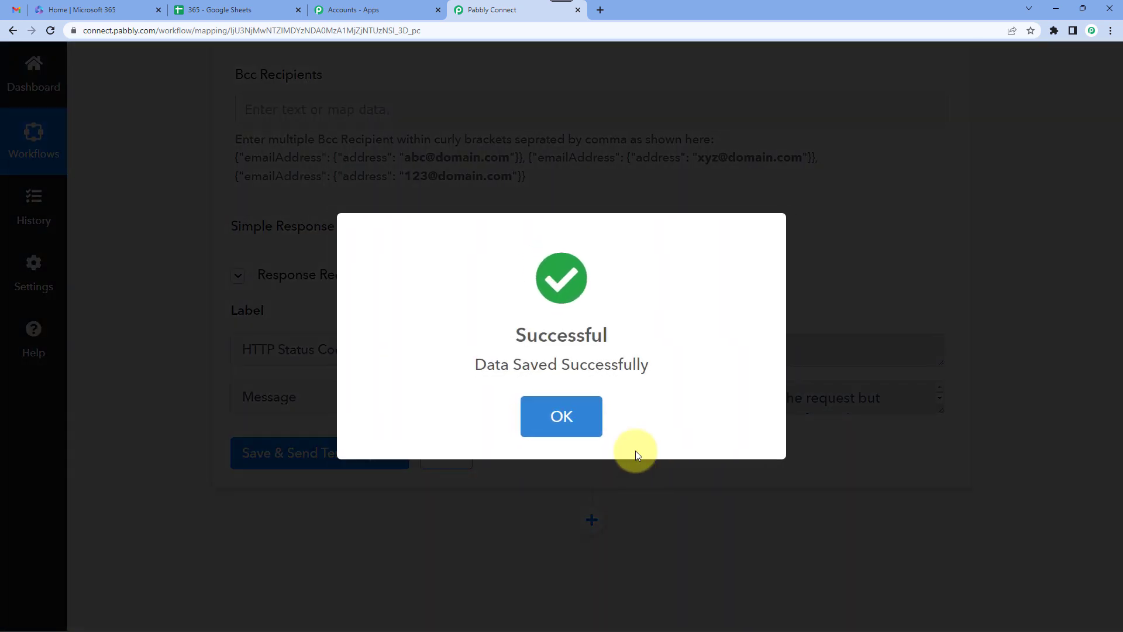
pyautogui.click(569, 420)
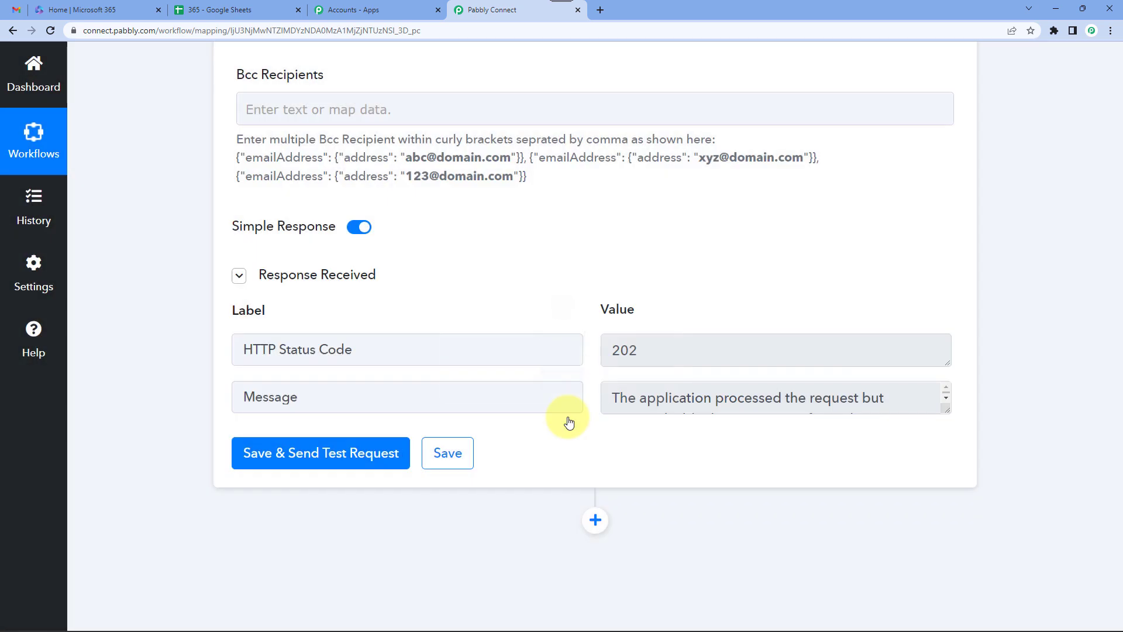
pyautogui.moveTo(1120, 520); pyautogui.dragTo(1080, 183)
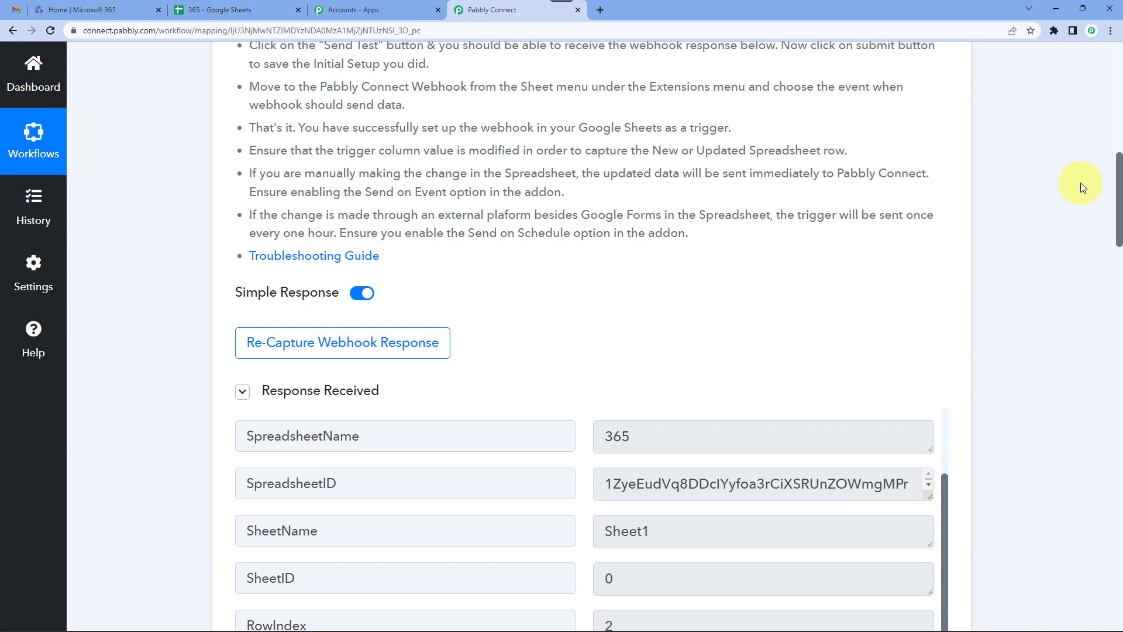
pyautogui.scroll(-2, 548, 356)
pyautogui.scroll(-5, 549, 356)
pyautogui.scroll(-2, 549, 355)
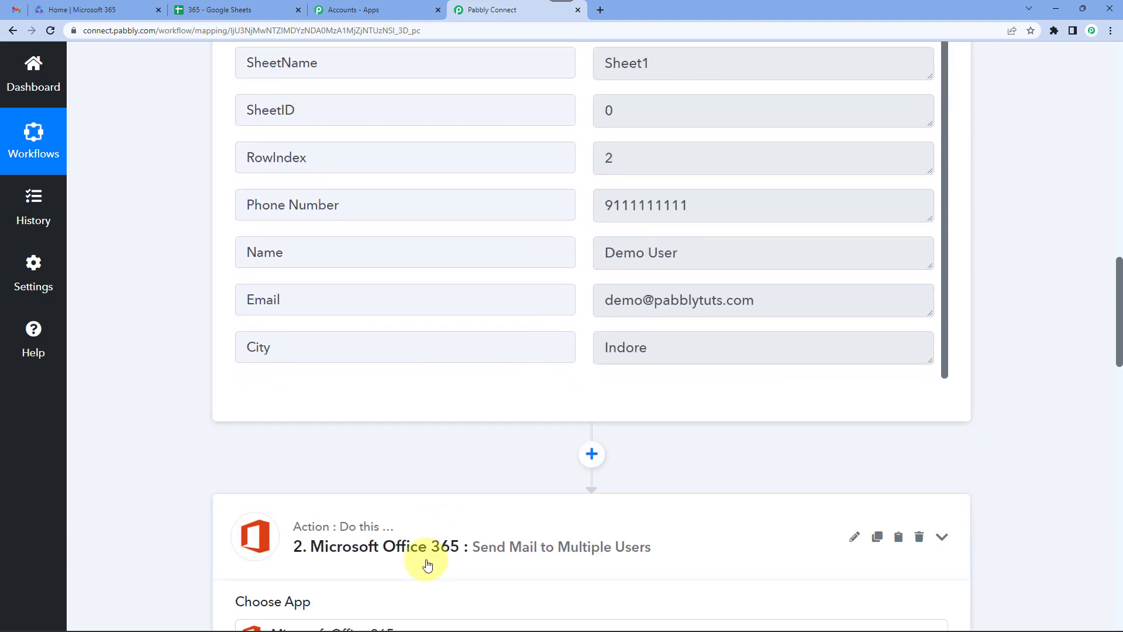
pyautogui.scroll(5, 438, 556)
pyautogui.scroll(10, 439, 556)
pyautogui.scroll(2, 439, 558)
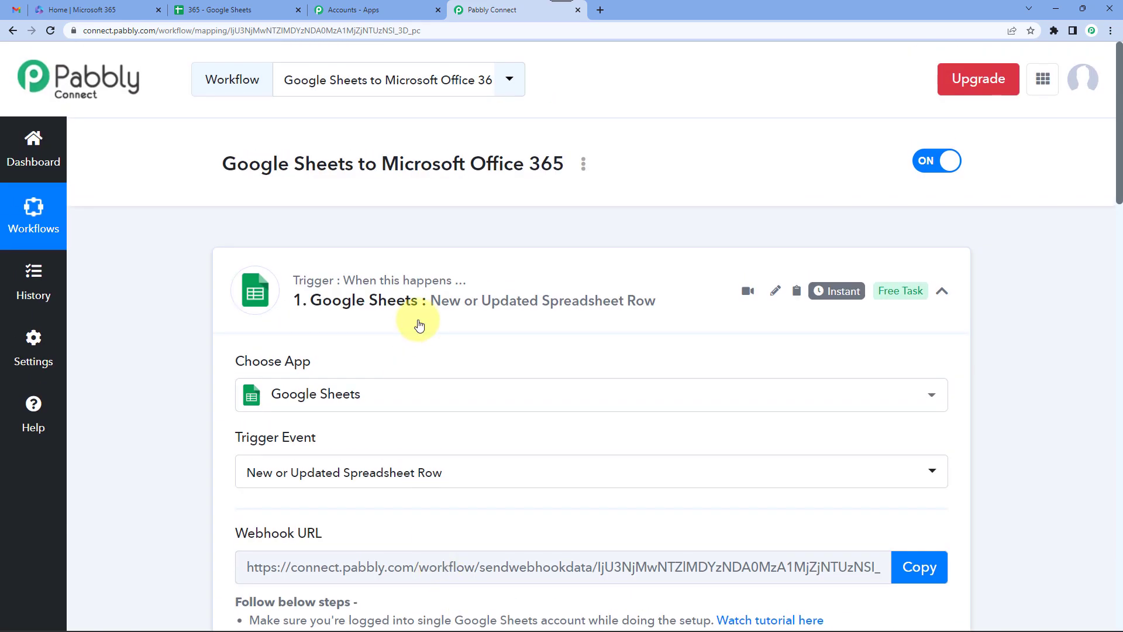
# Collapse the Google Sheets trigger step and check the source row in the spreadsheet
pyautogui.click(441, 297)
pyautogui.click(205, 8)
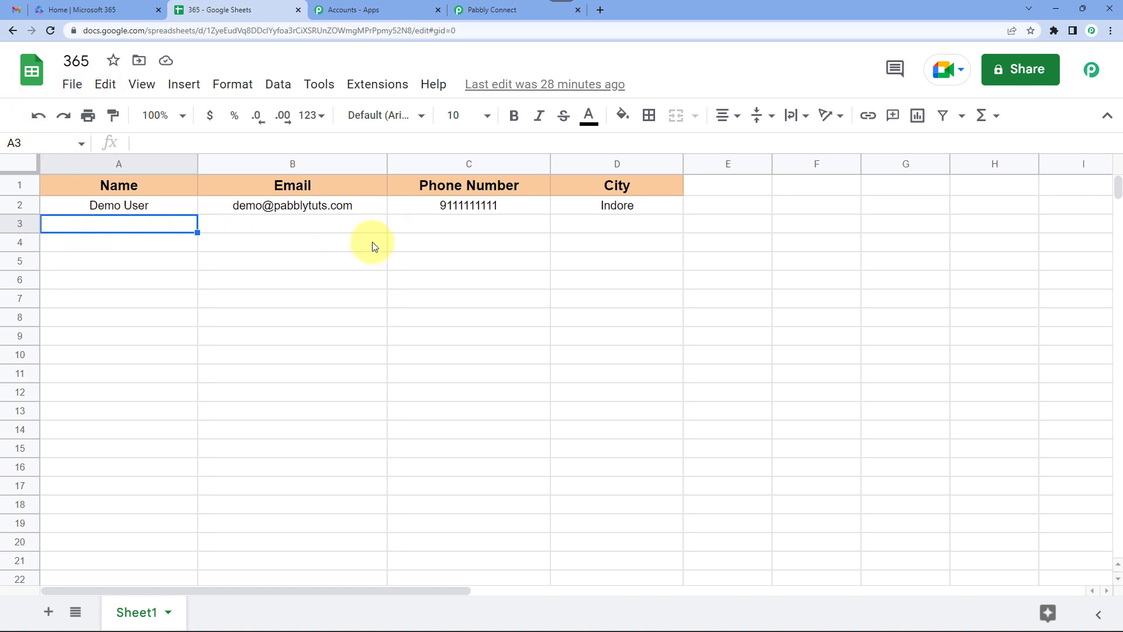
pyautogui.click(501, 11)
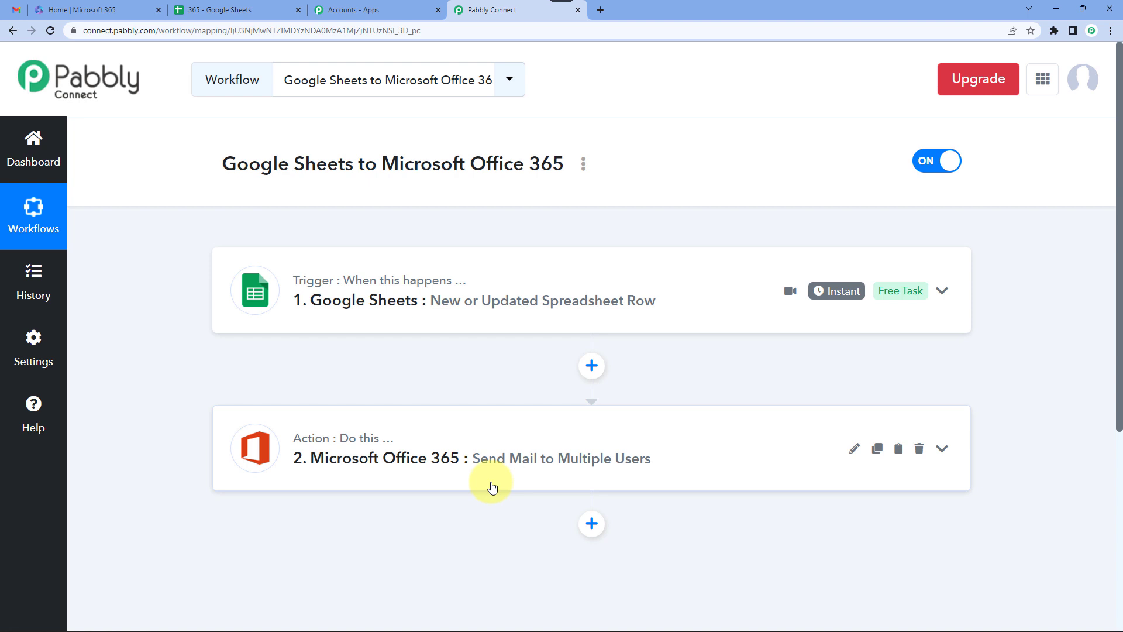
pyautogui.click(12, 10)
pyautogui.moveTo(293, 254)
pyautogui.mouseDown()
pyautogui.moveTo(318, 325)
pyautogui.moveTo(366, 360)
pyautogui.mouseUp()
pyautogui.click(317, 360)
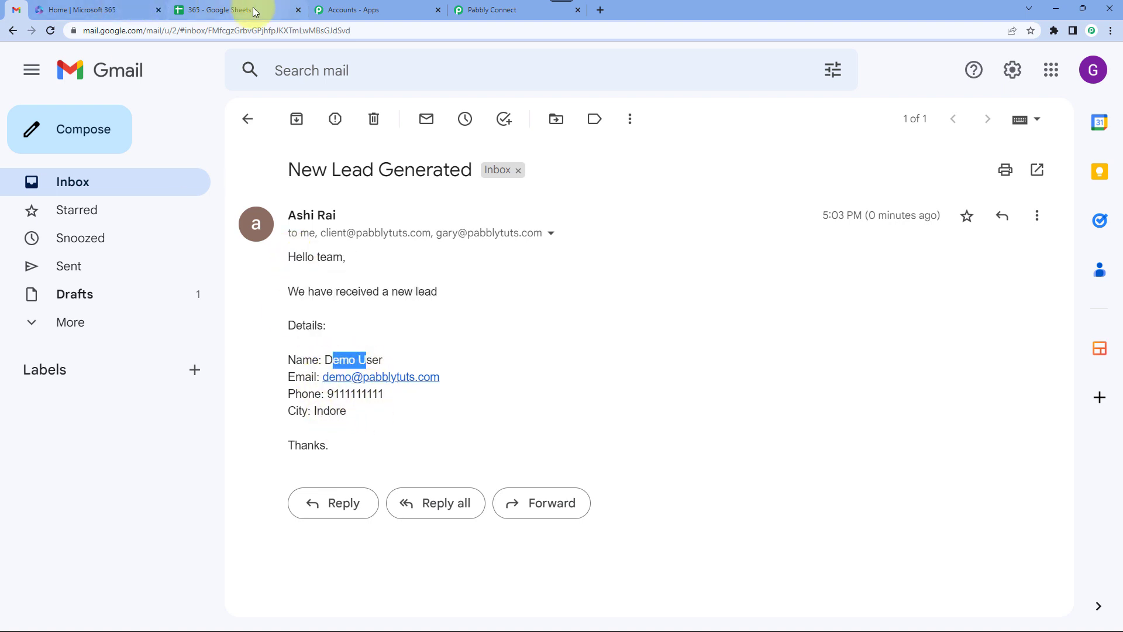
pyautogui.click(223, 10)
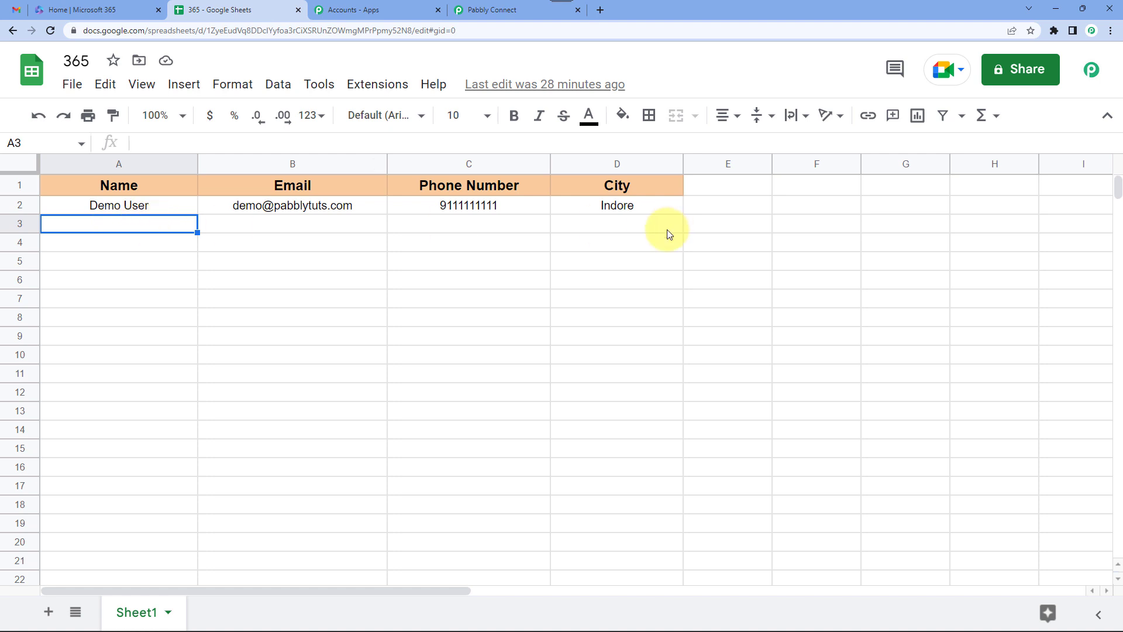
pyautogui.click(503, 8)
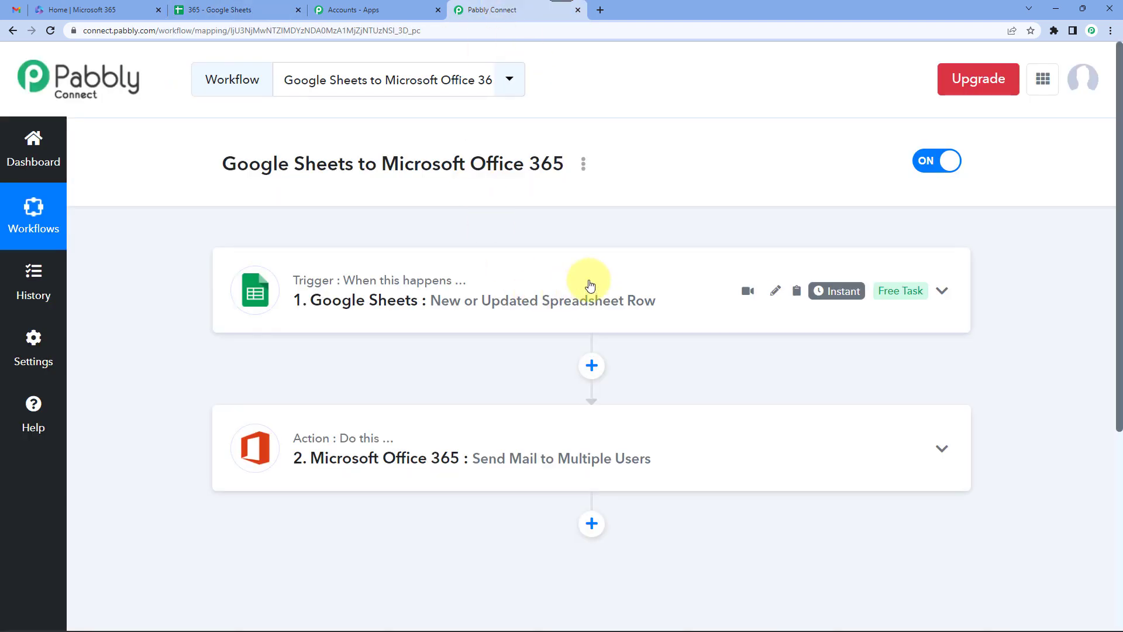